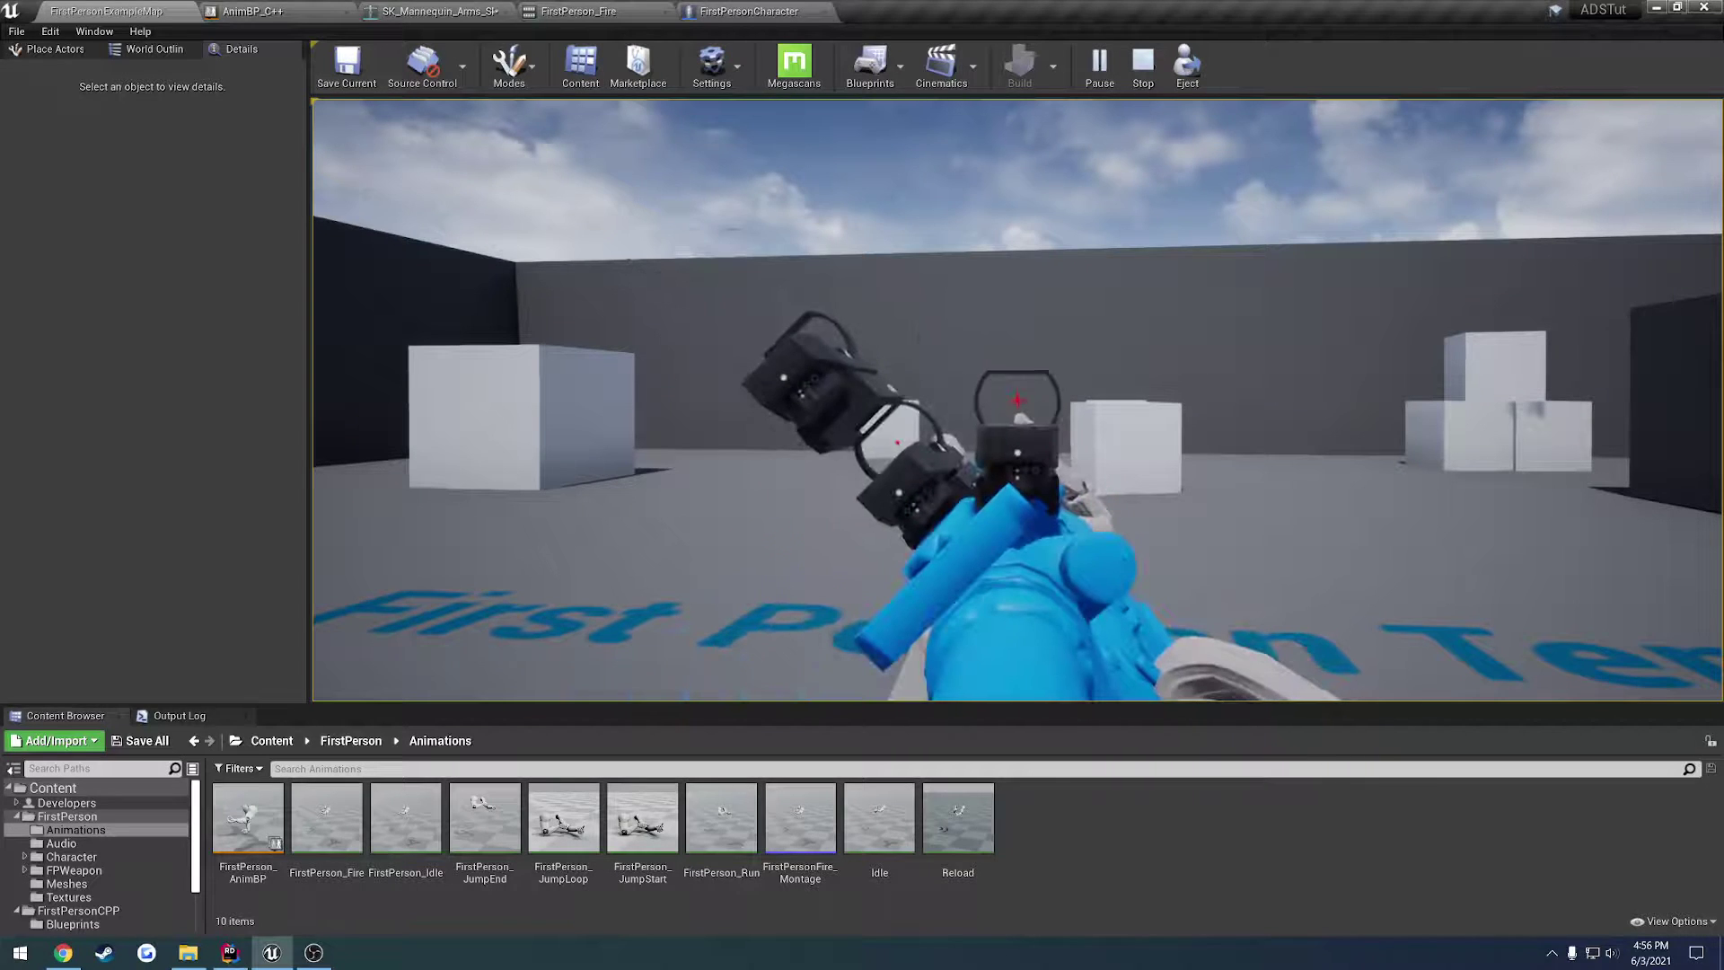
Step: Stop the play session, target the Animations folder, and restore the editor to a smaller window that leaves the desktop's Fire file reachable
key("Escape")
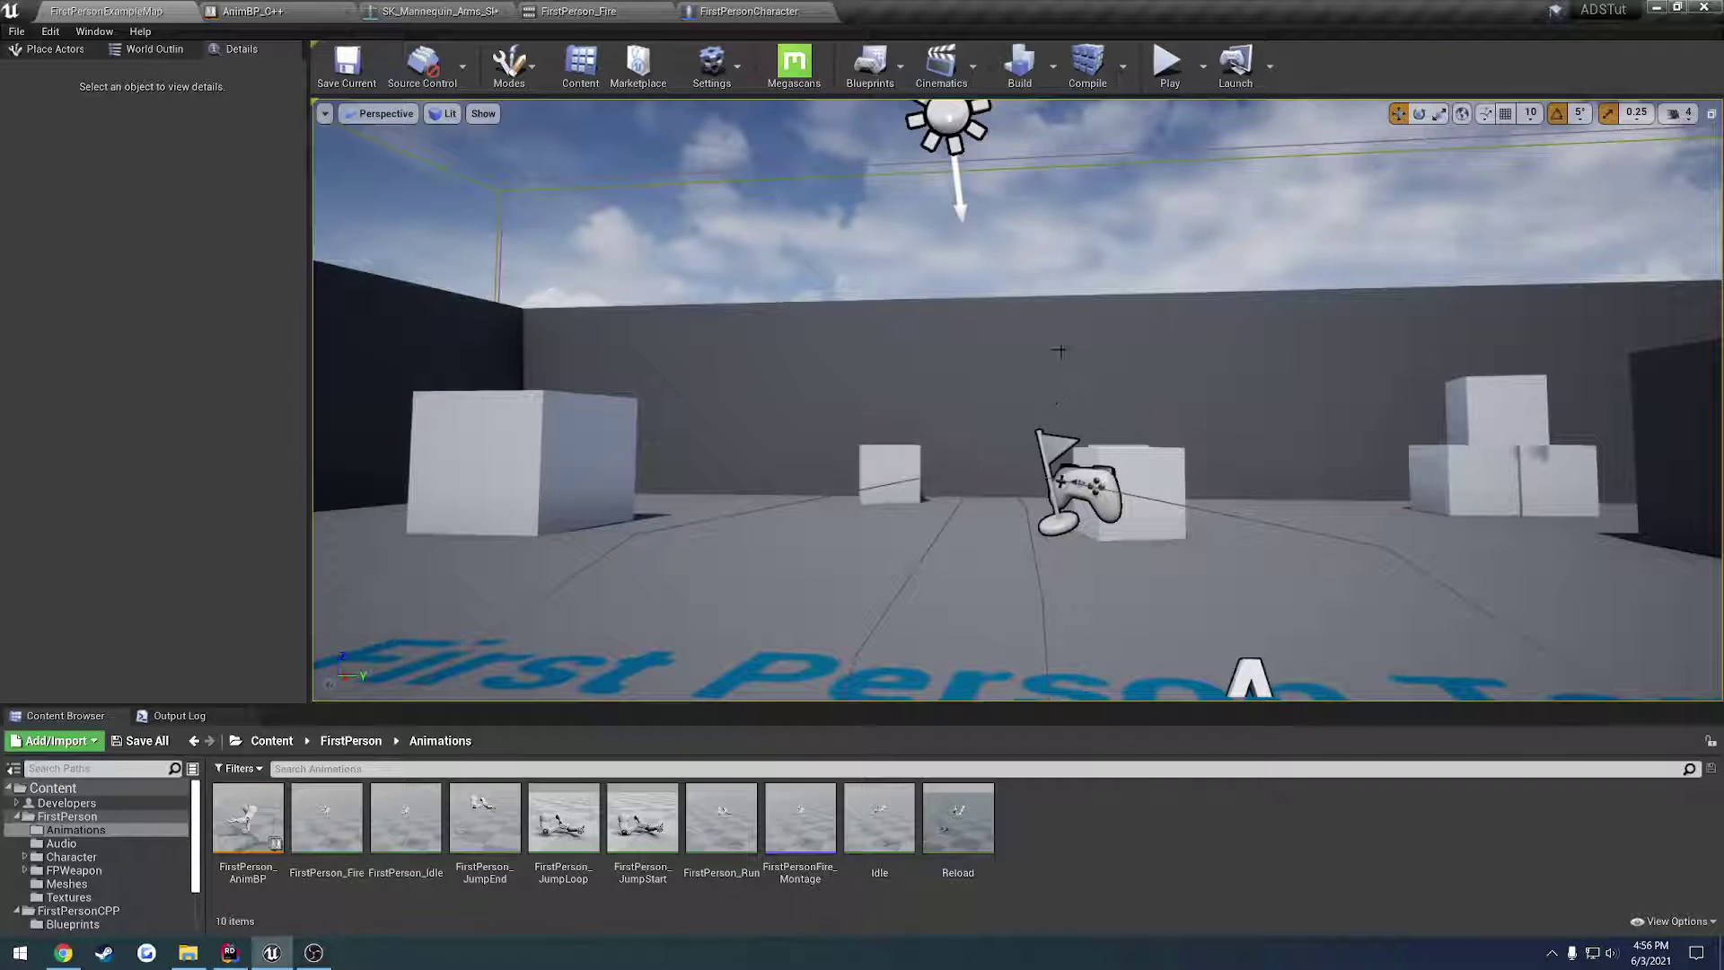
right_click_drag(1061, 350, 754, 431)
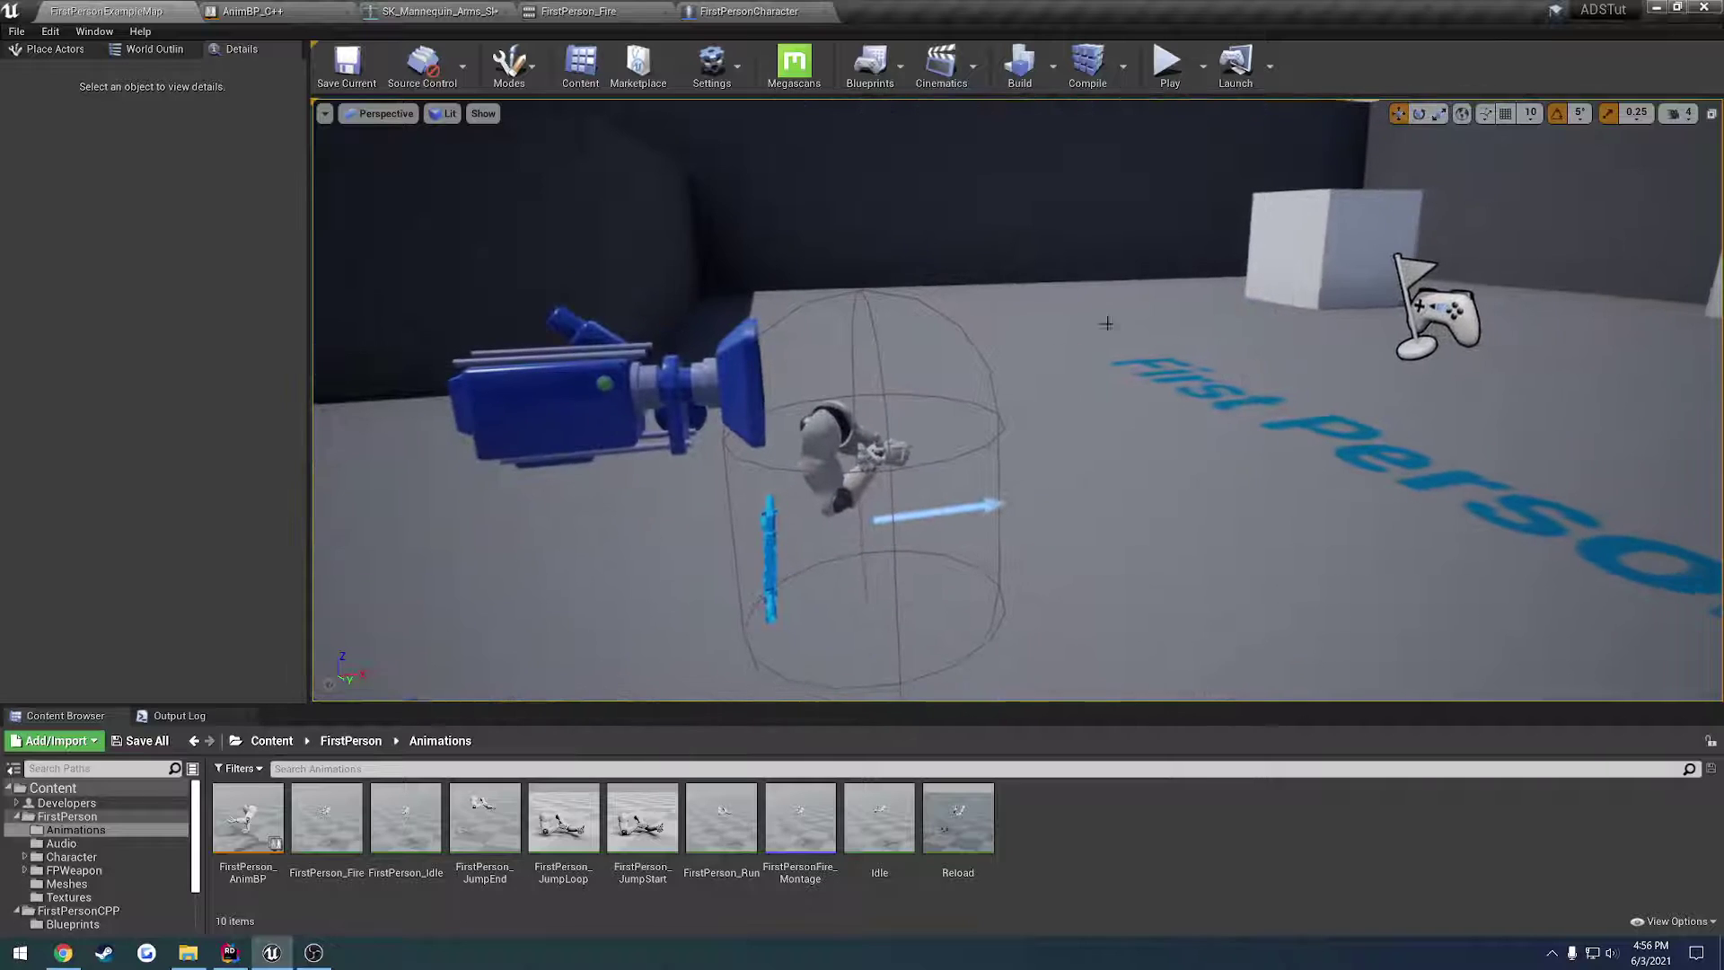
left_click(1653, 7)
left_click(1627, 12)
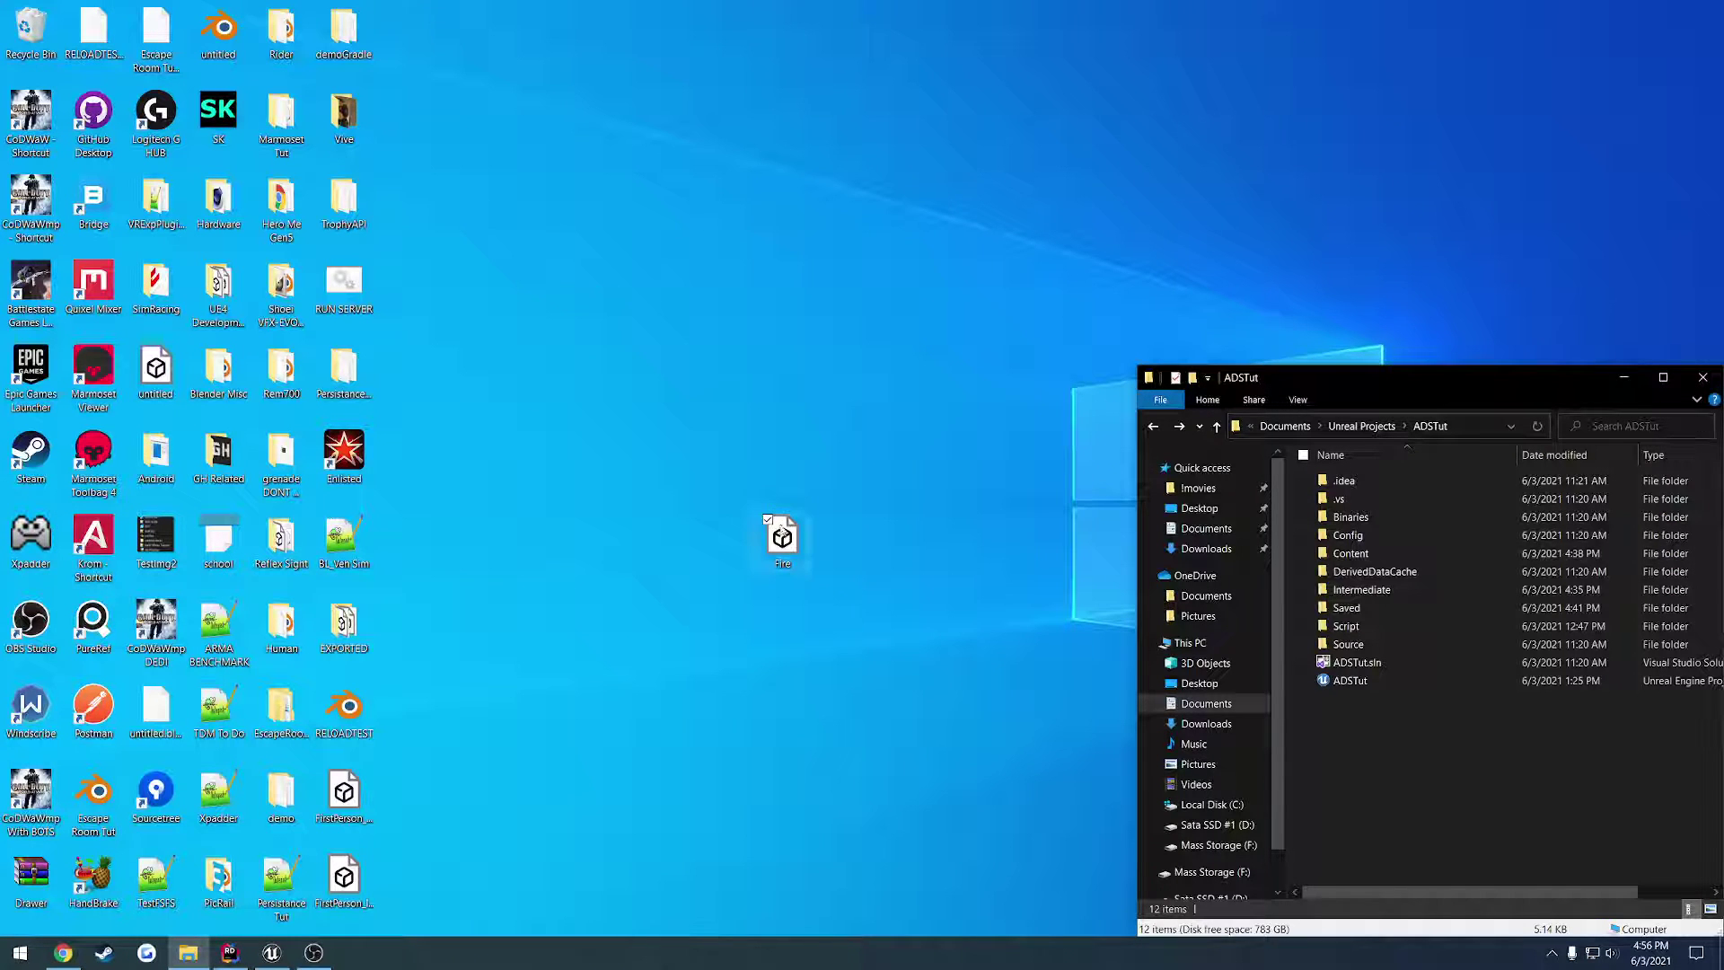
left_click_drag(792, 543, 795, 437)
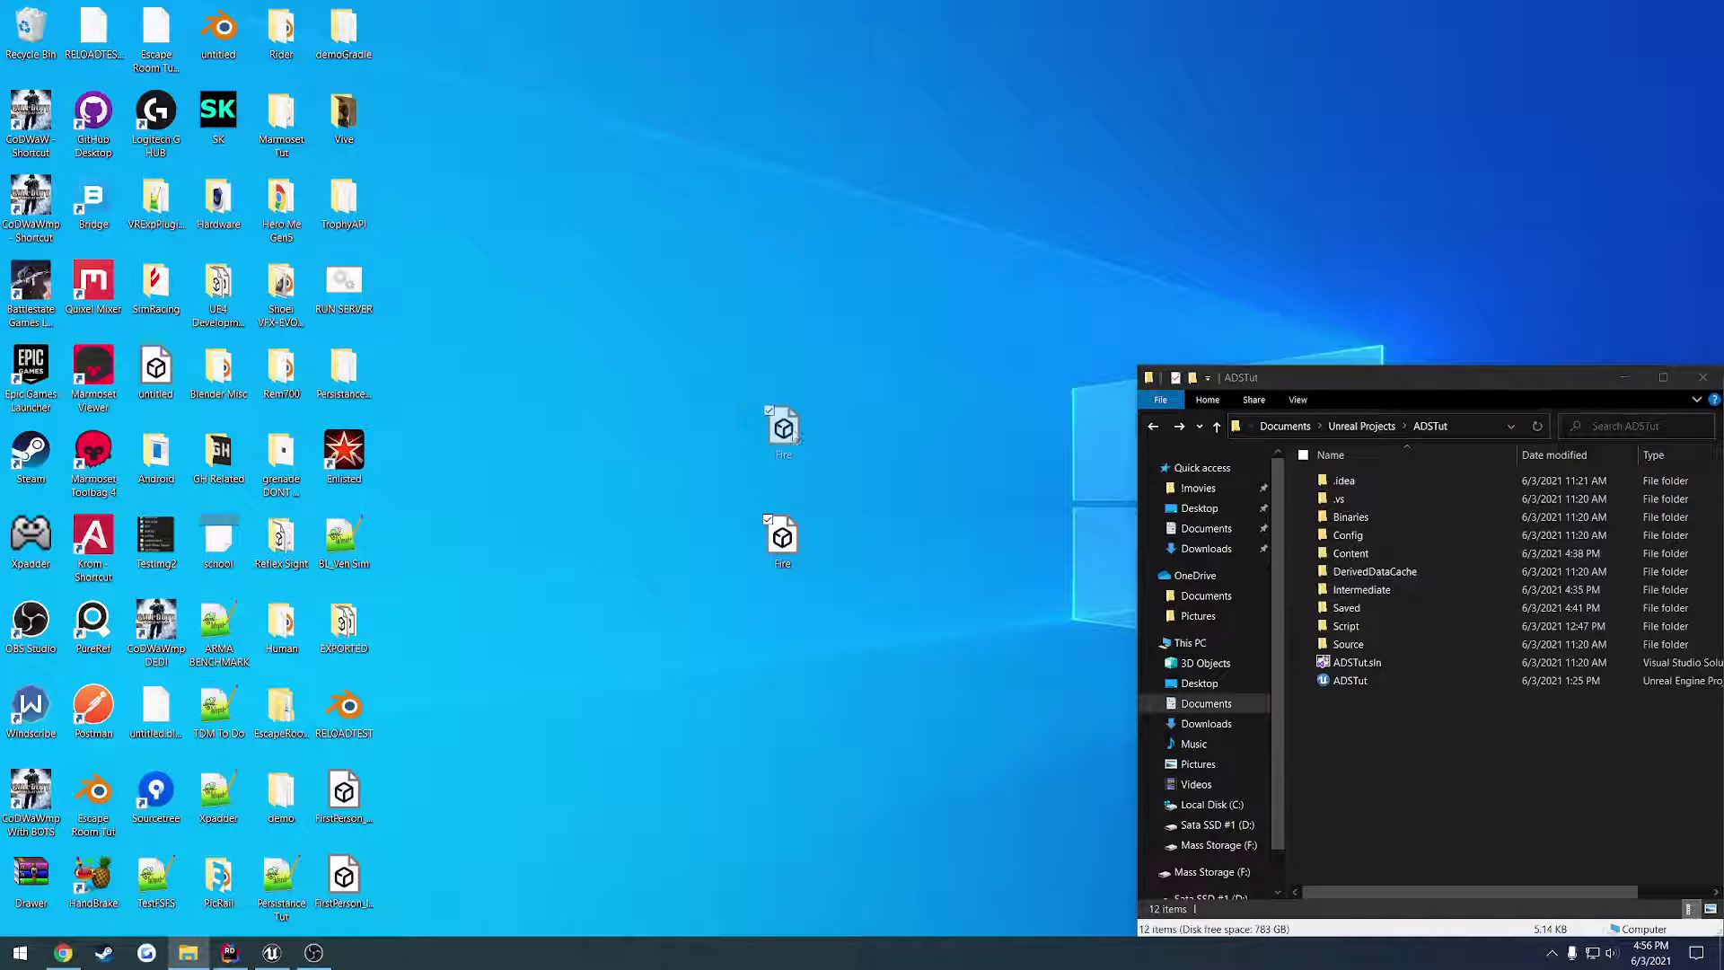
left_click(269, 953)
left_click(105, 831)
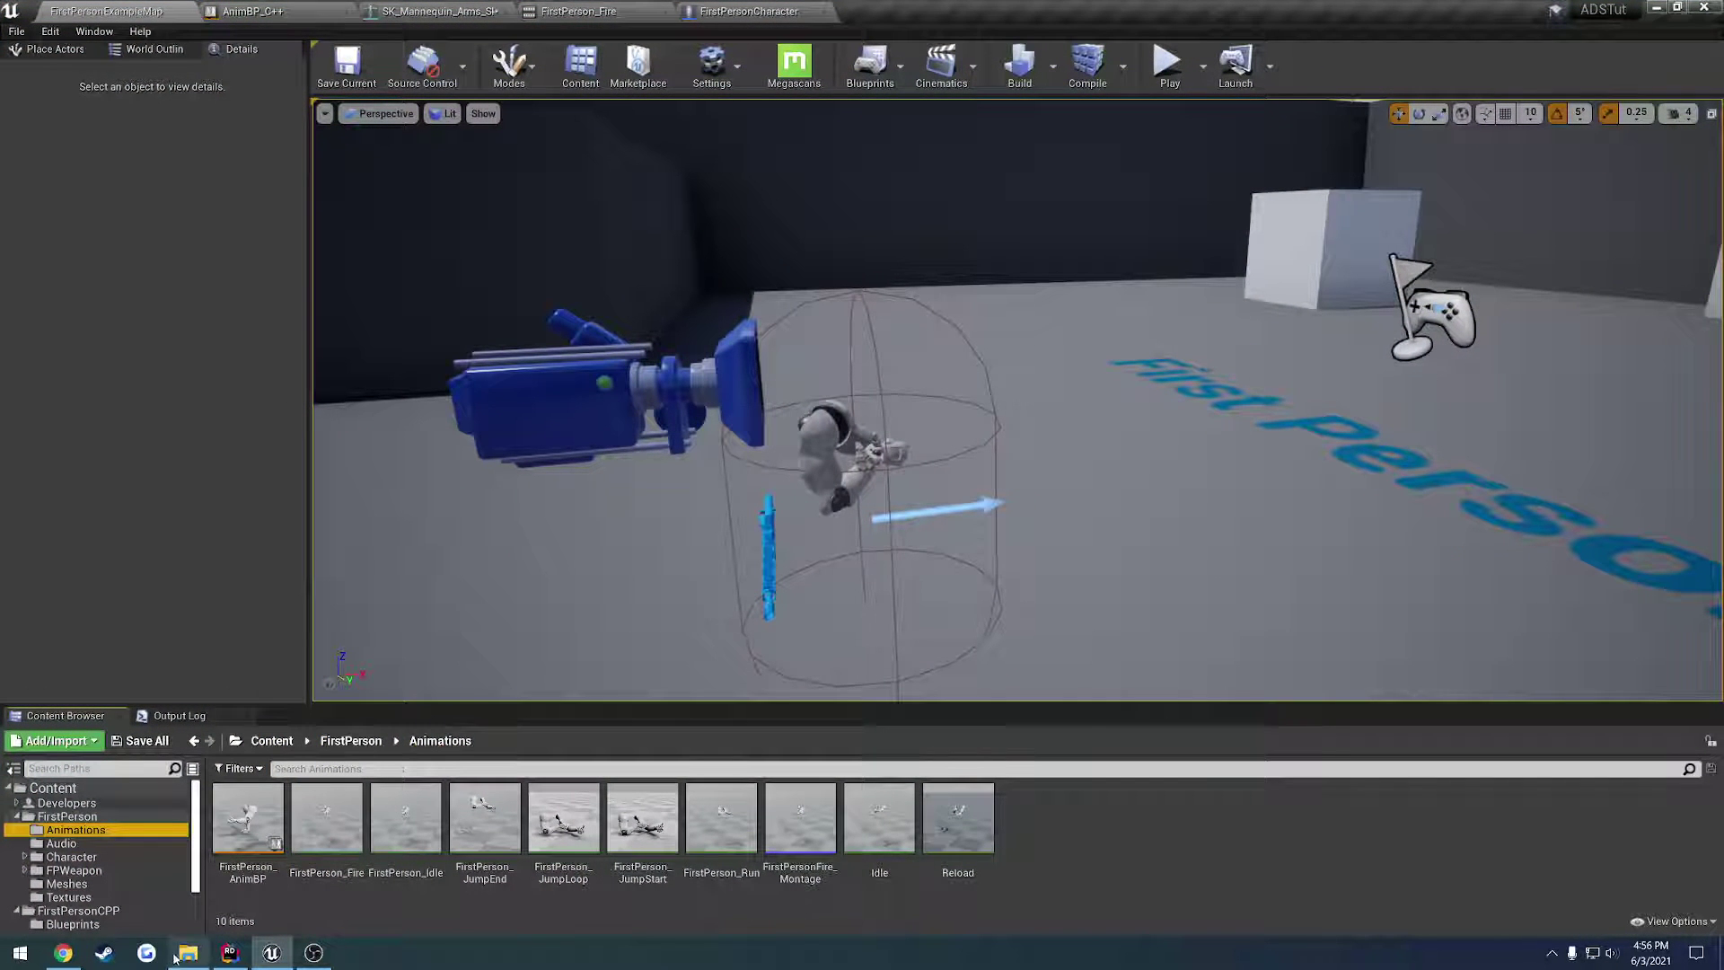
left_click_drag(864, 13, 876, 558)
left_click_drag(805, 455, 807, 359)
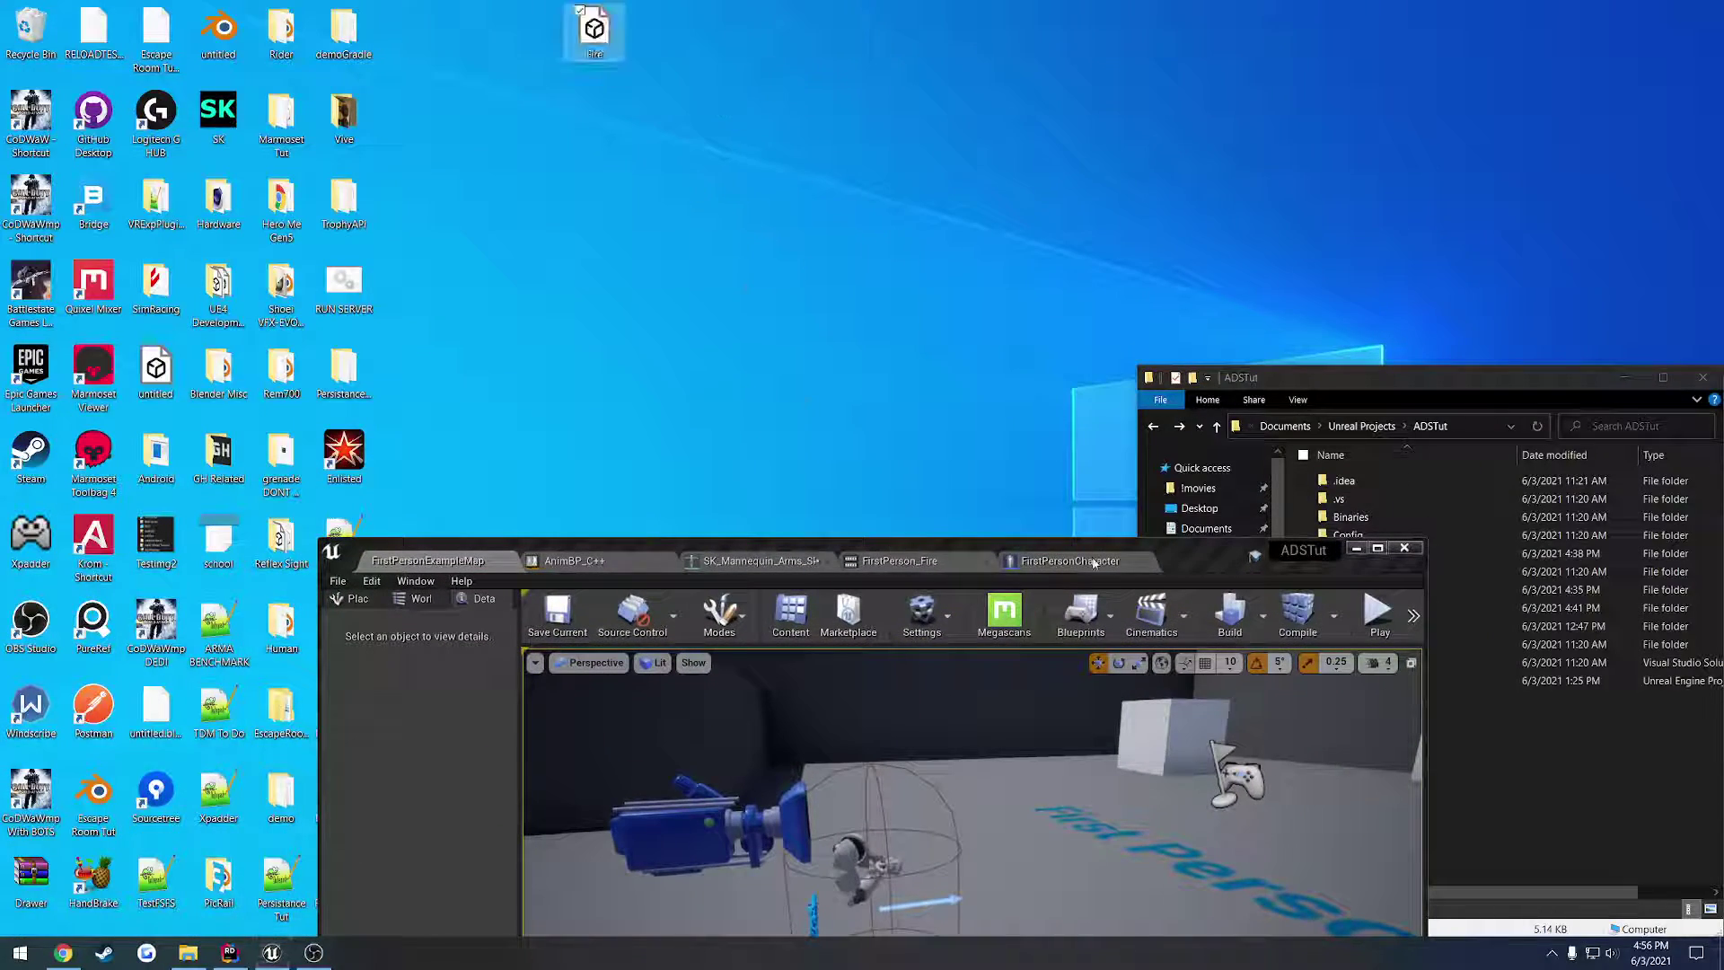
left_click_drag(1094, 561, 1257, 140)
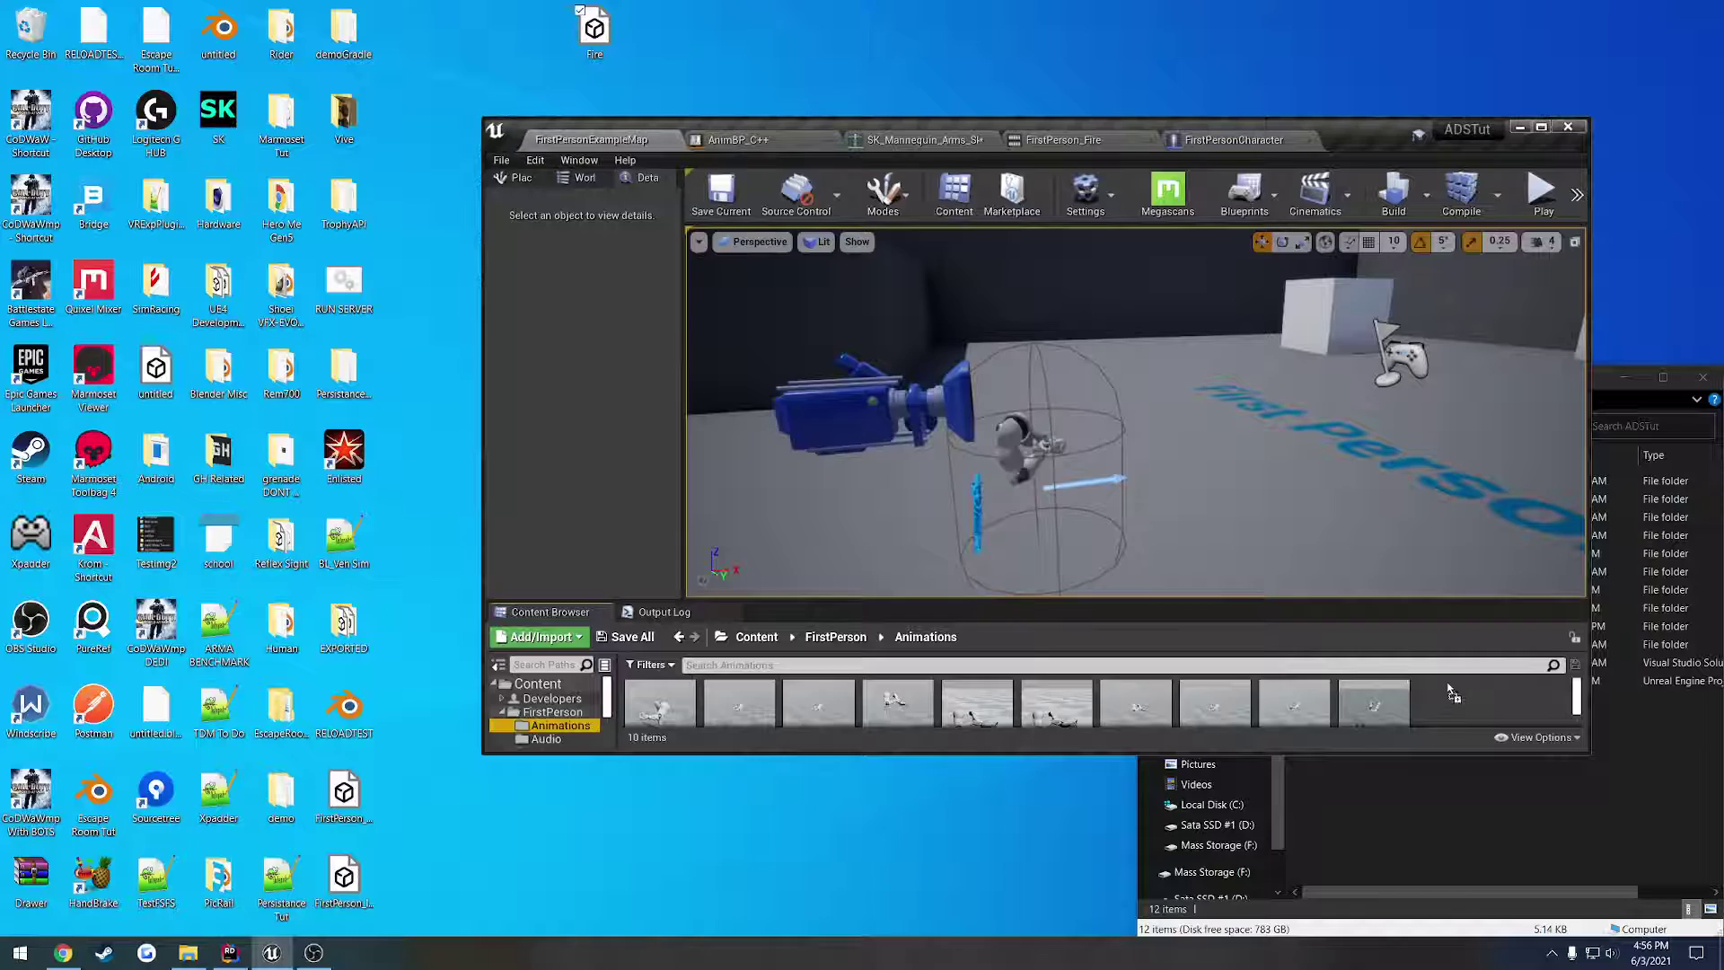
Step: Import the Fire file from the desktop into the Animations folder using SK_Mannequin_Arms_Skeleton, and maximize the editor window again
left_click_drag(1452, 694, 1452, 694)
left_click(951, 276)
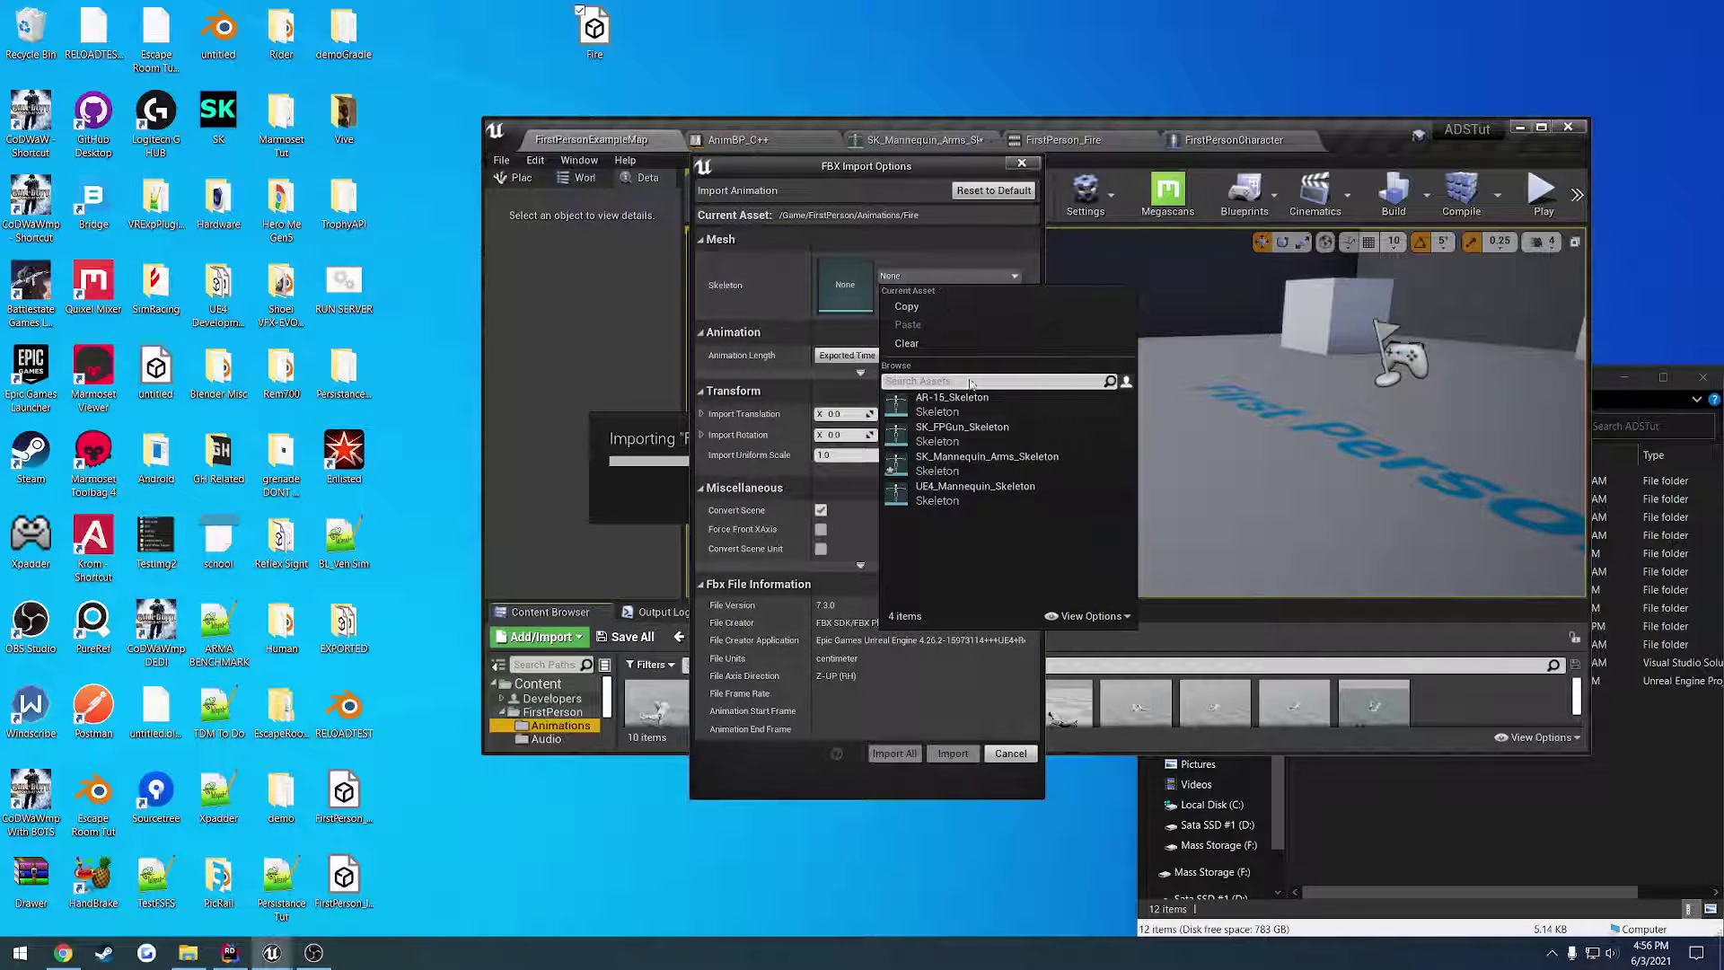
left_click(986, 461)
left_click(953, 754)
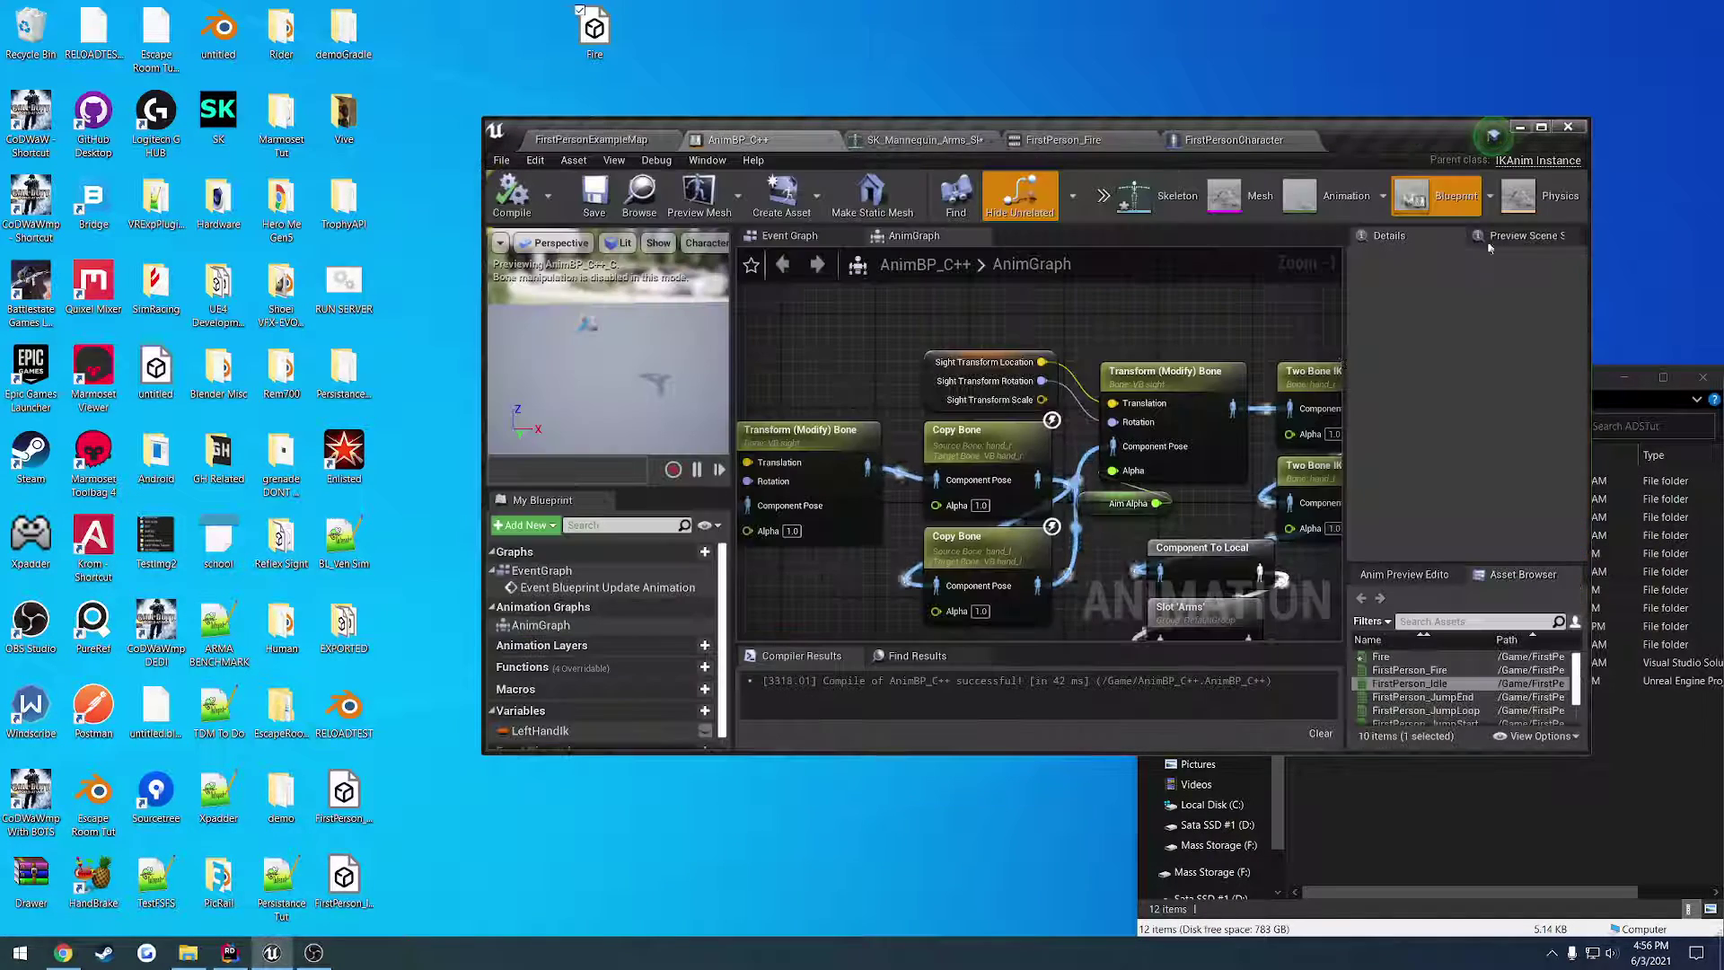
left_click(1541, 127)
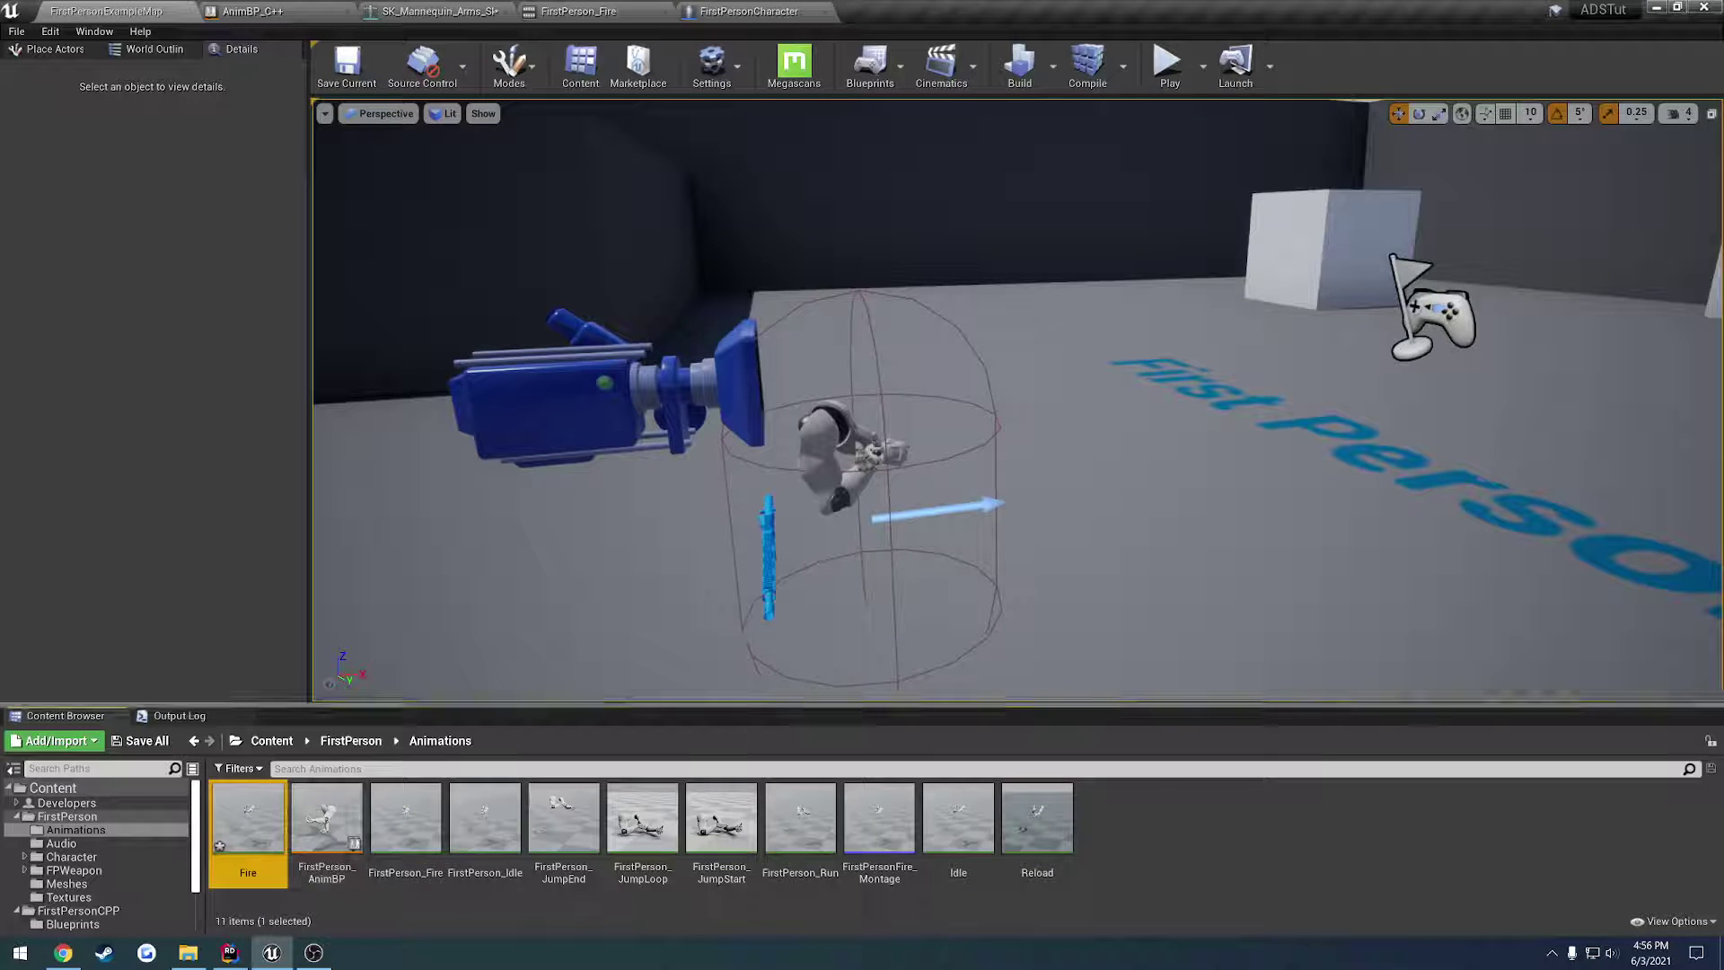
Step: Open FirstPersonFire_Montage and replace its FirstPerson_Fire segment with the Fire animation
left_click(599, 9)
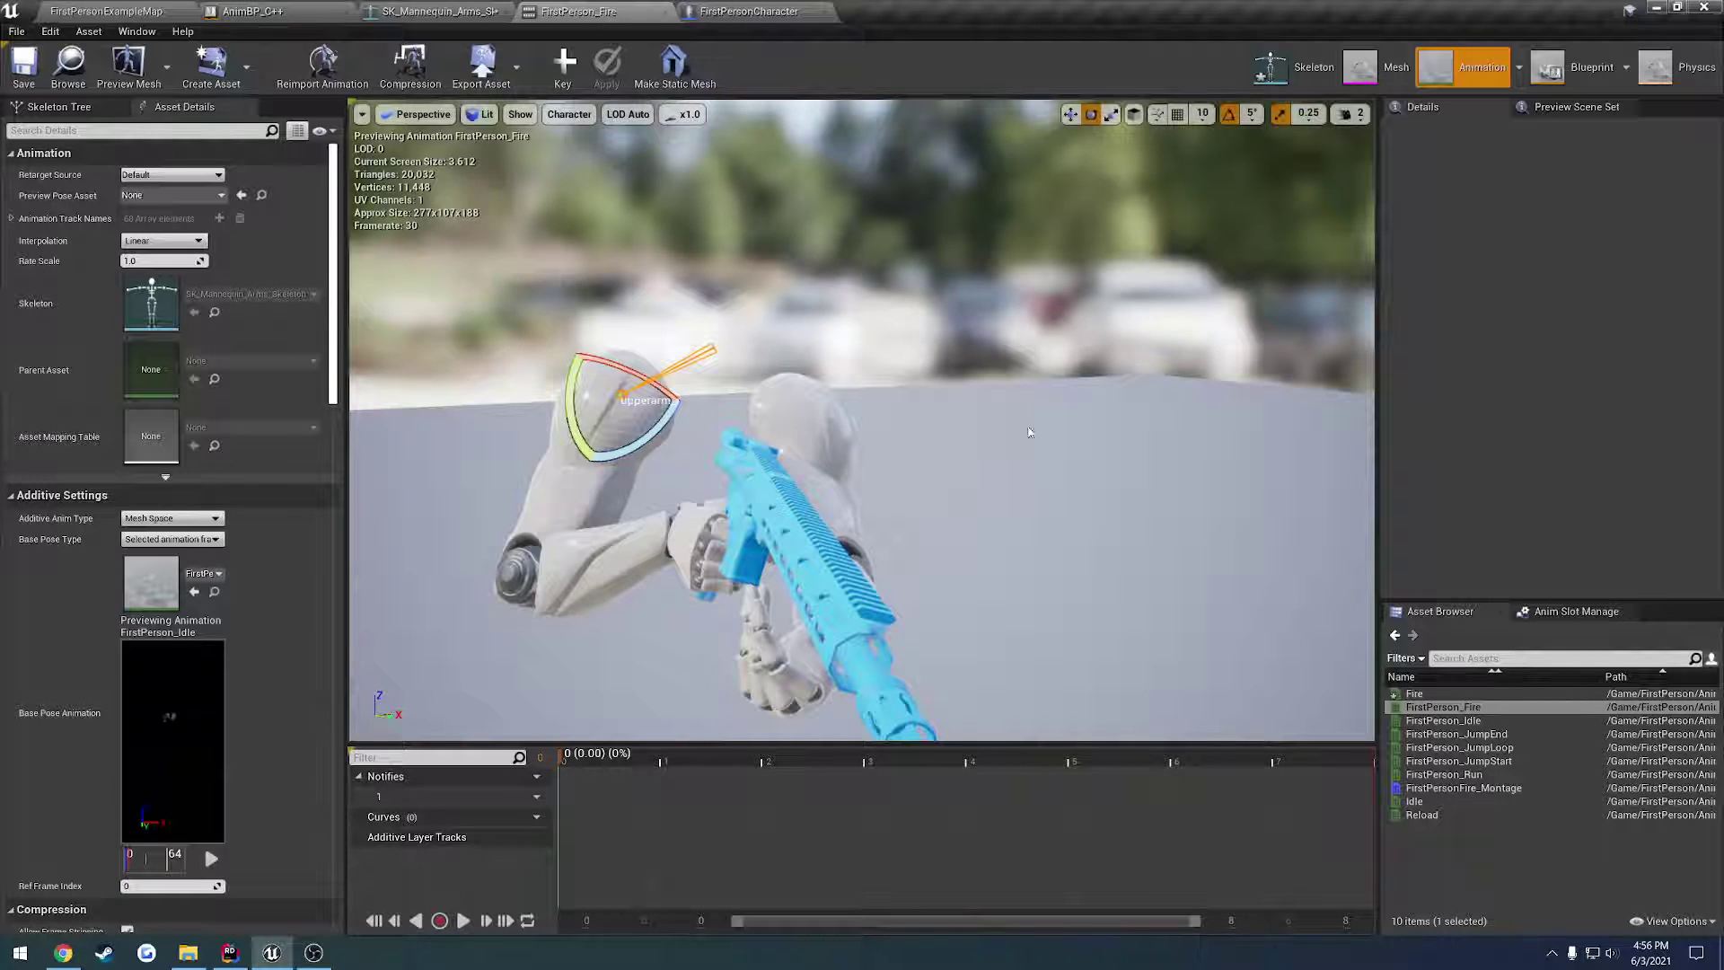
double_click(1516, 788)
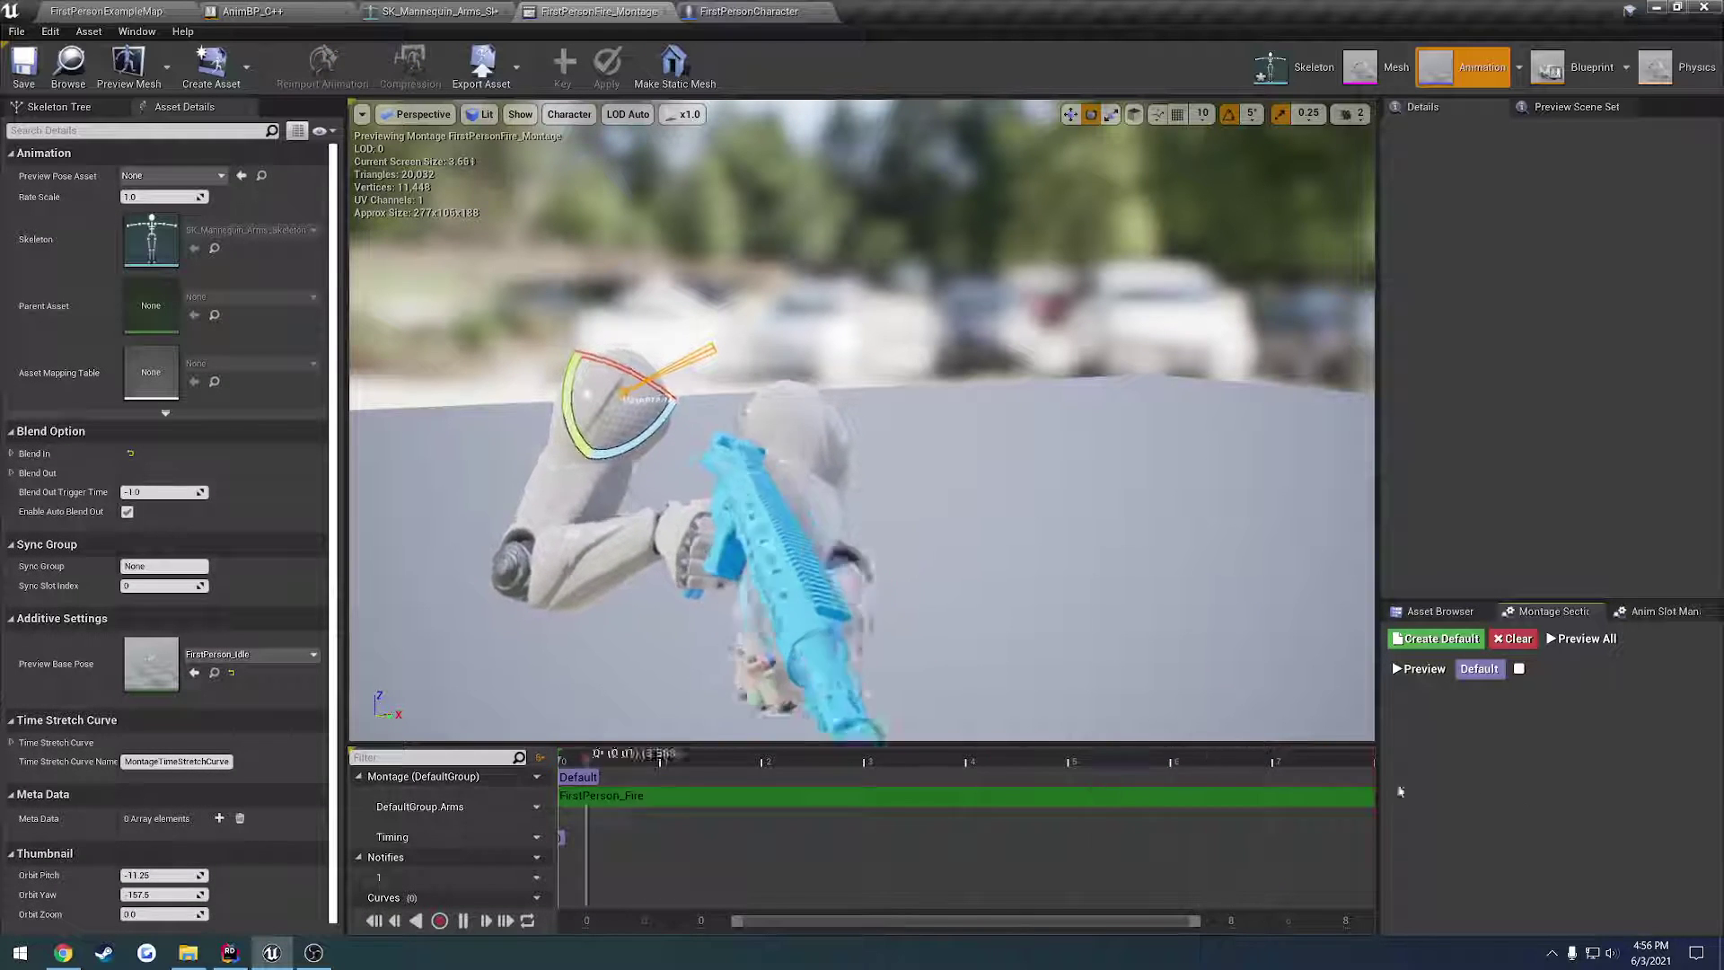
left_click(699, 803)
key("Delete")
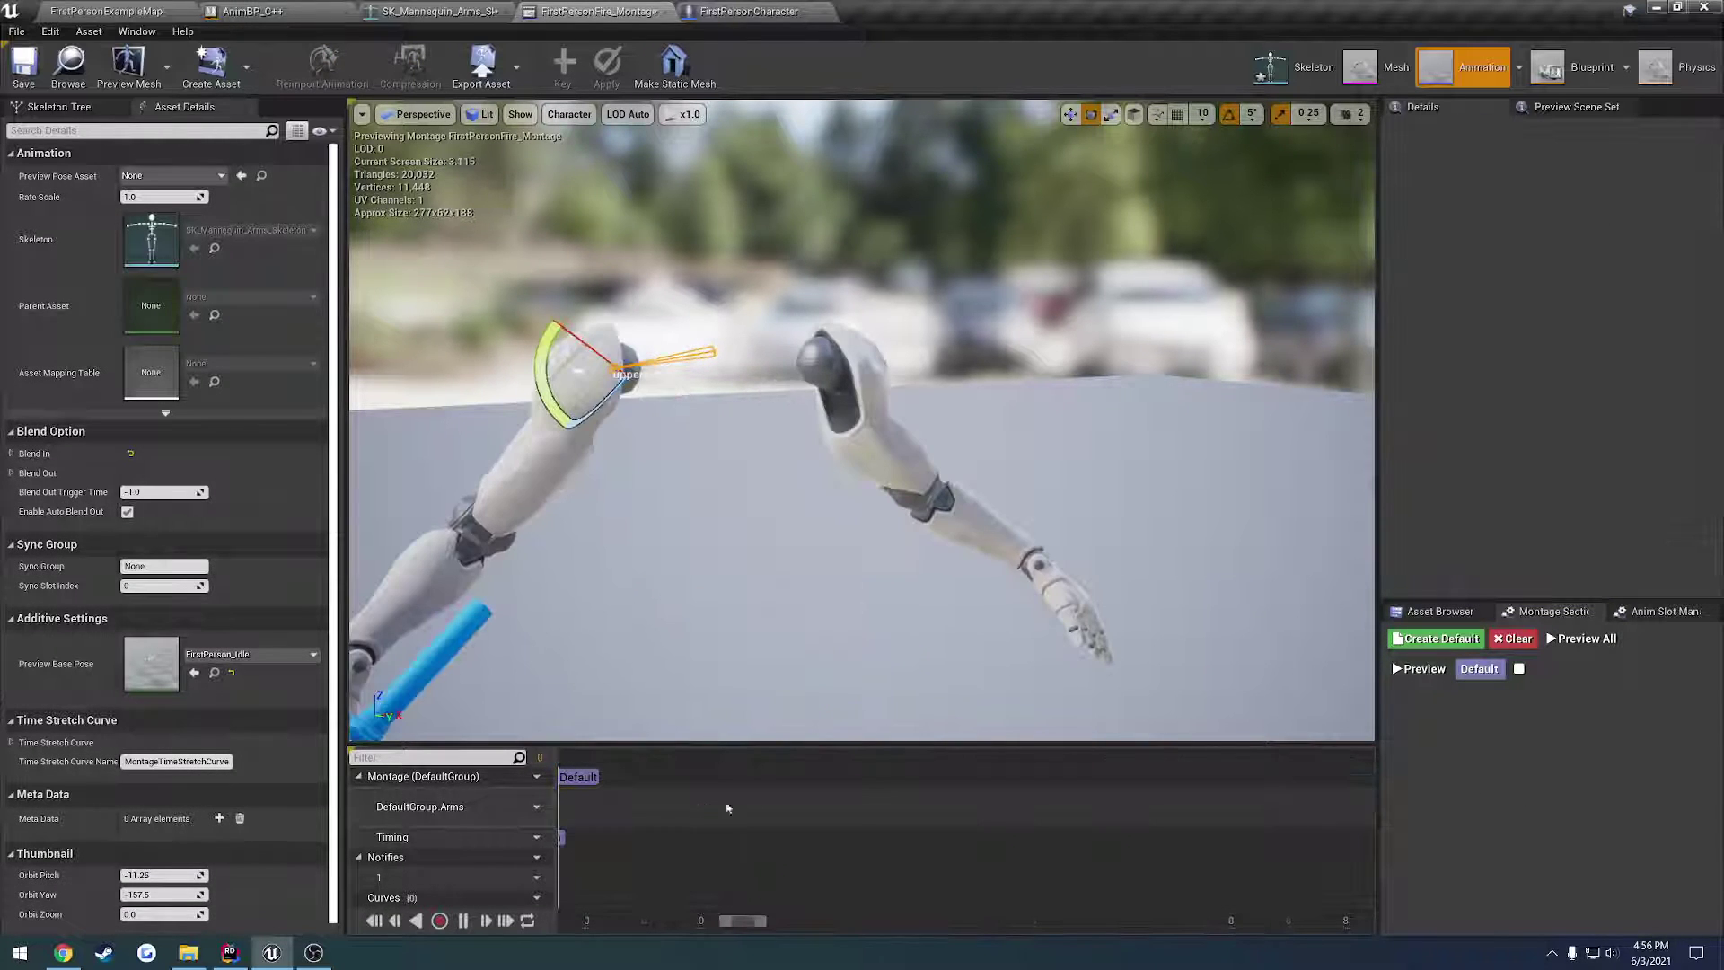
left_click(1436, 611)
mouse_move(1475, 707)
left_click_drag(1475, 707, 762, 823)
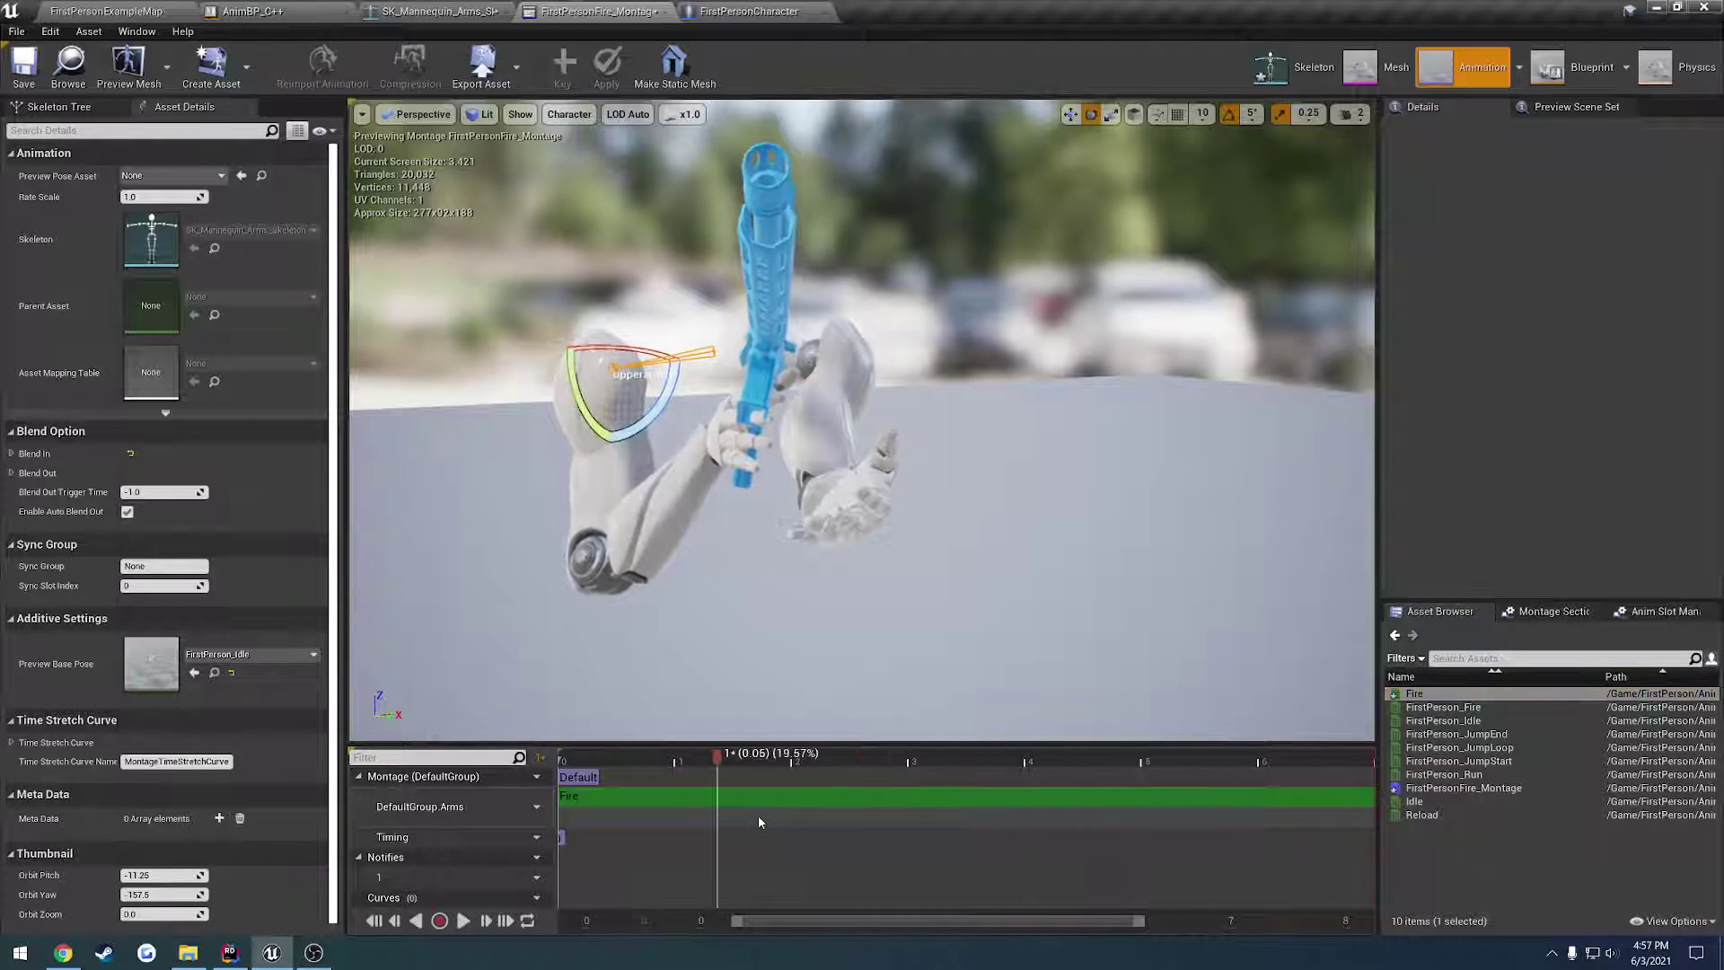
Step: Rewind the montage preview to frame 0 and set the Preview Base Pose to Idle
left_click(702, 762)
left_click_drag(695, 763, 548, 749)
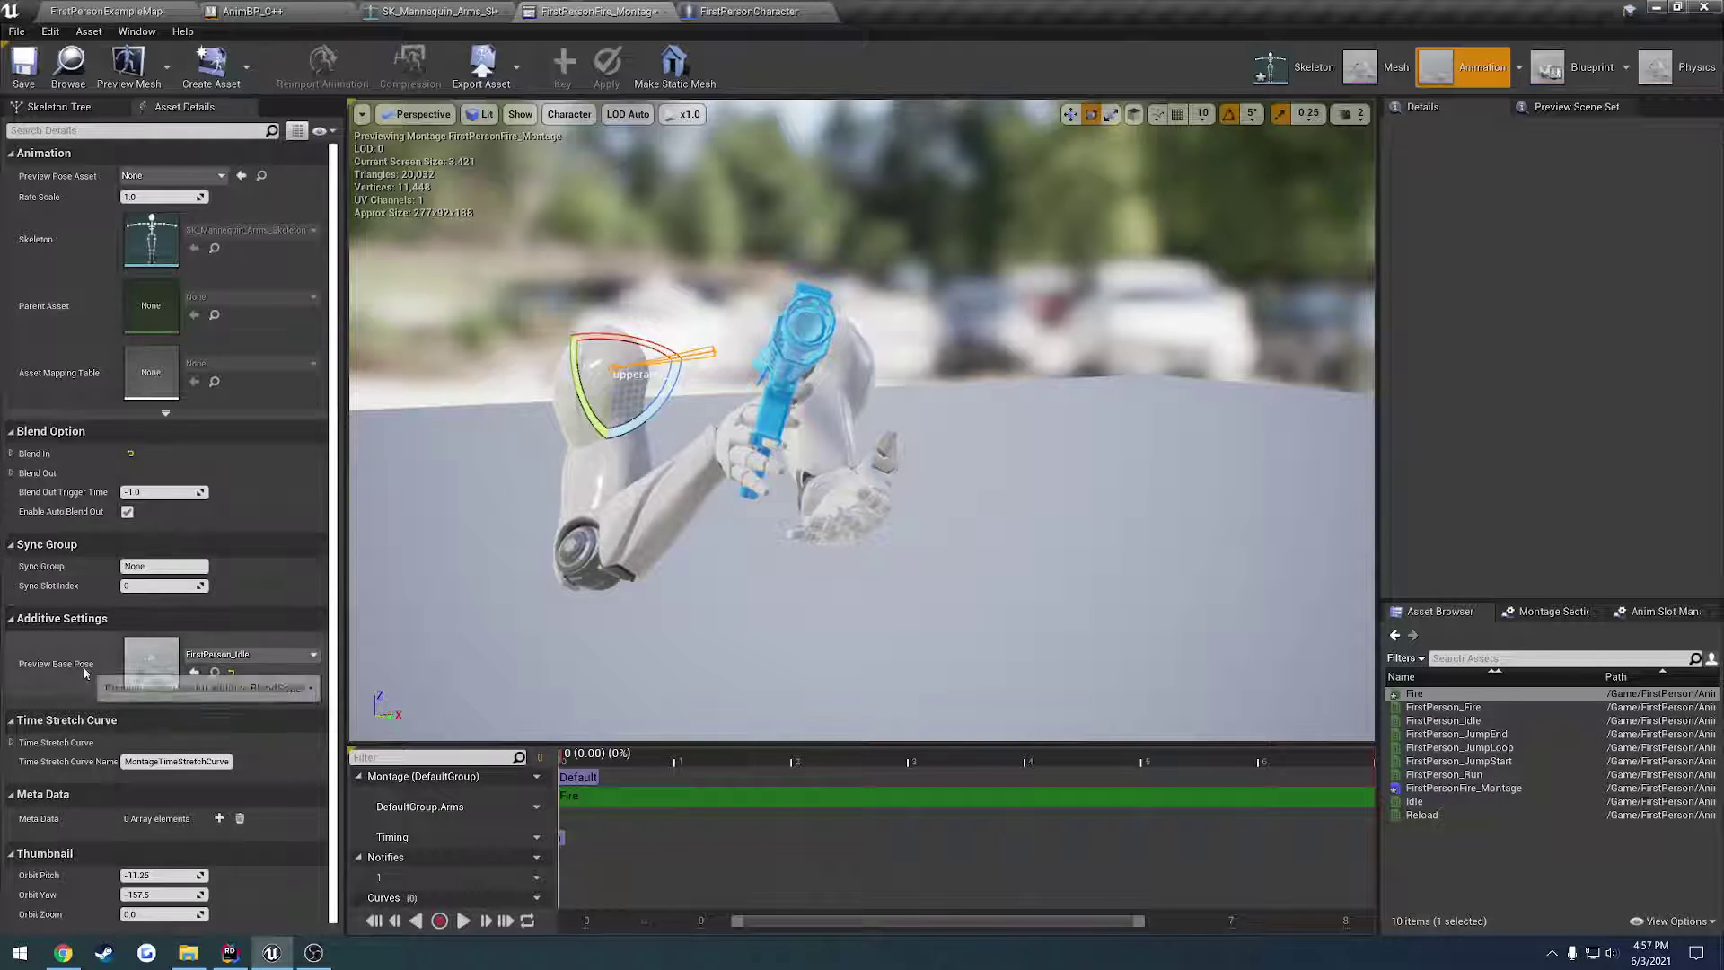
left_click(252, 654)
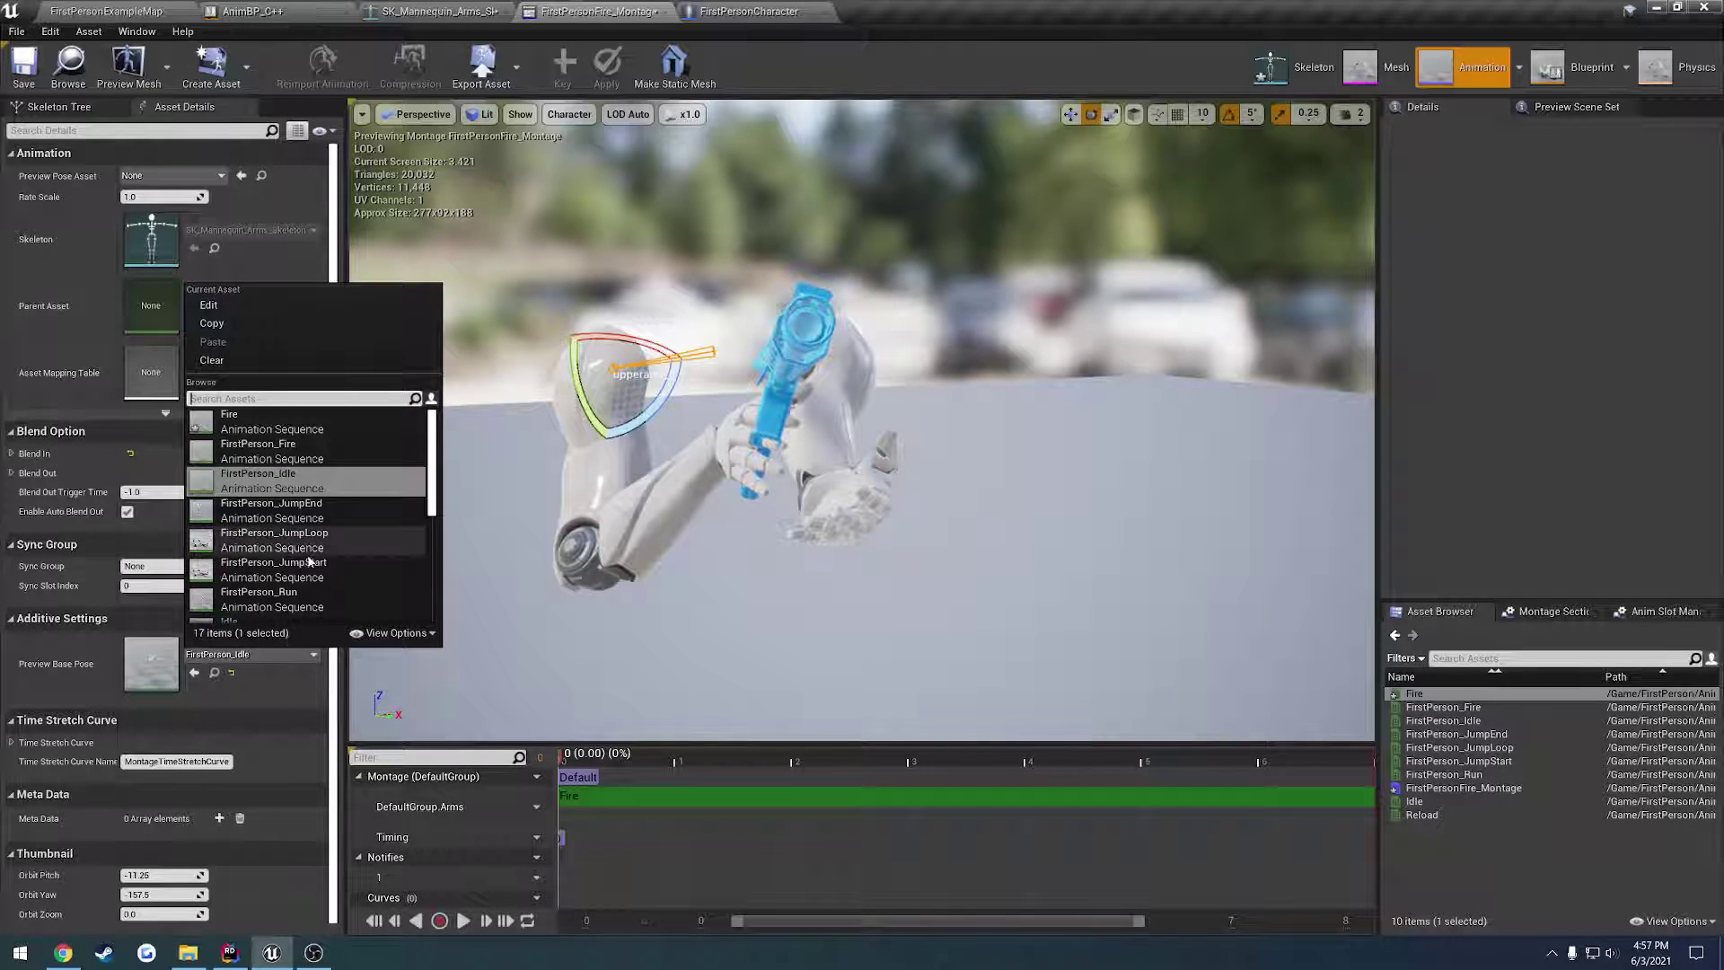
left_click(265, 608)
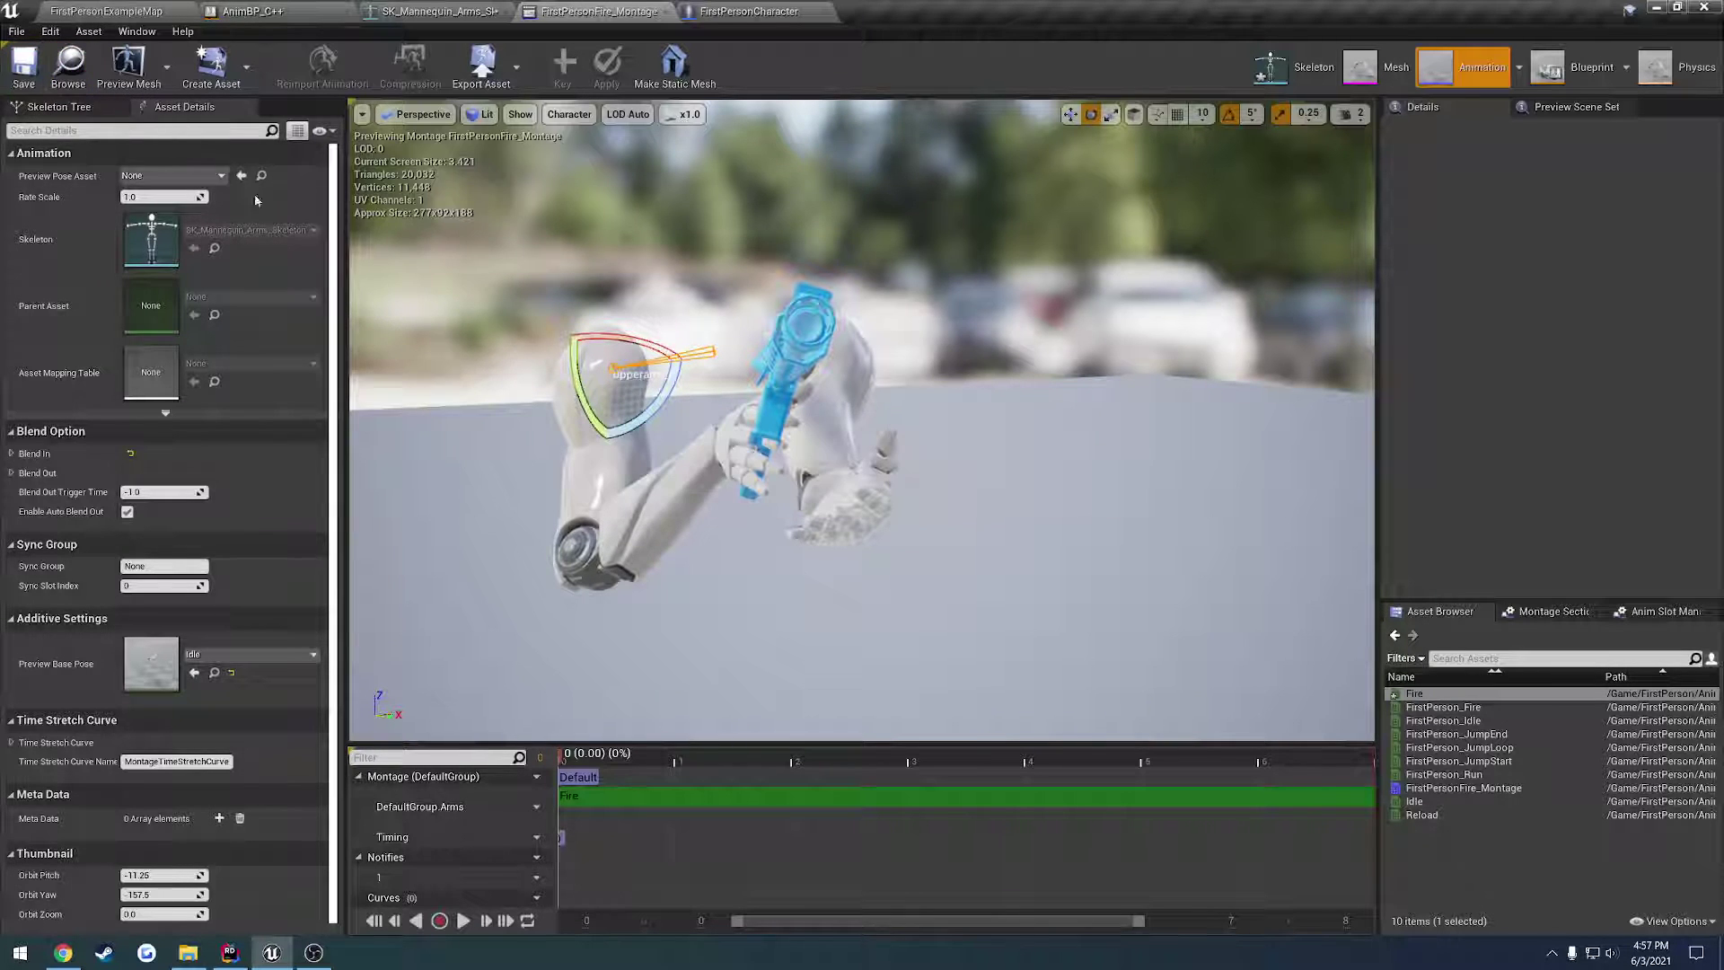
Step: Make the Fire animation Mesh Space additive with Idle as its selected animation frame base pose, save it, and return to the fire montage
double_click(1464, 693)
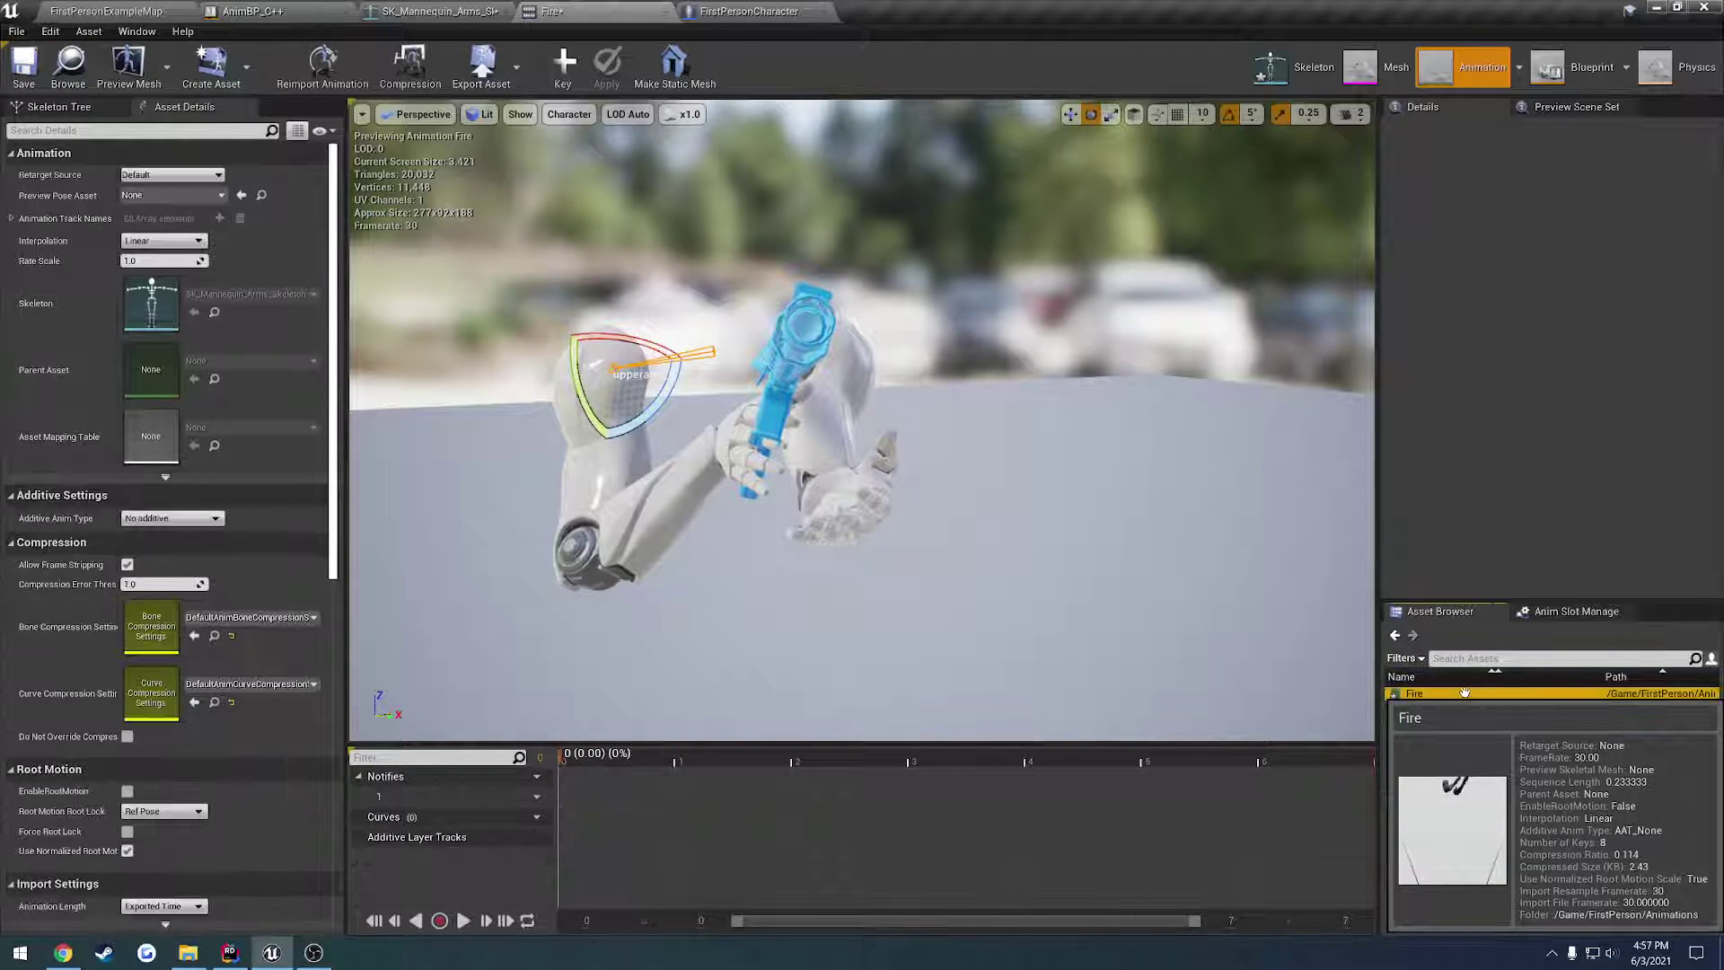
left_click(198, 521)
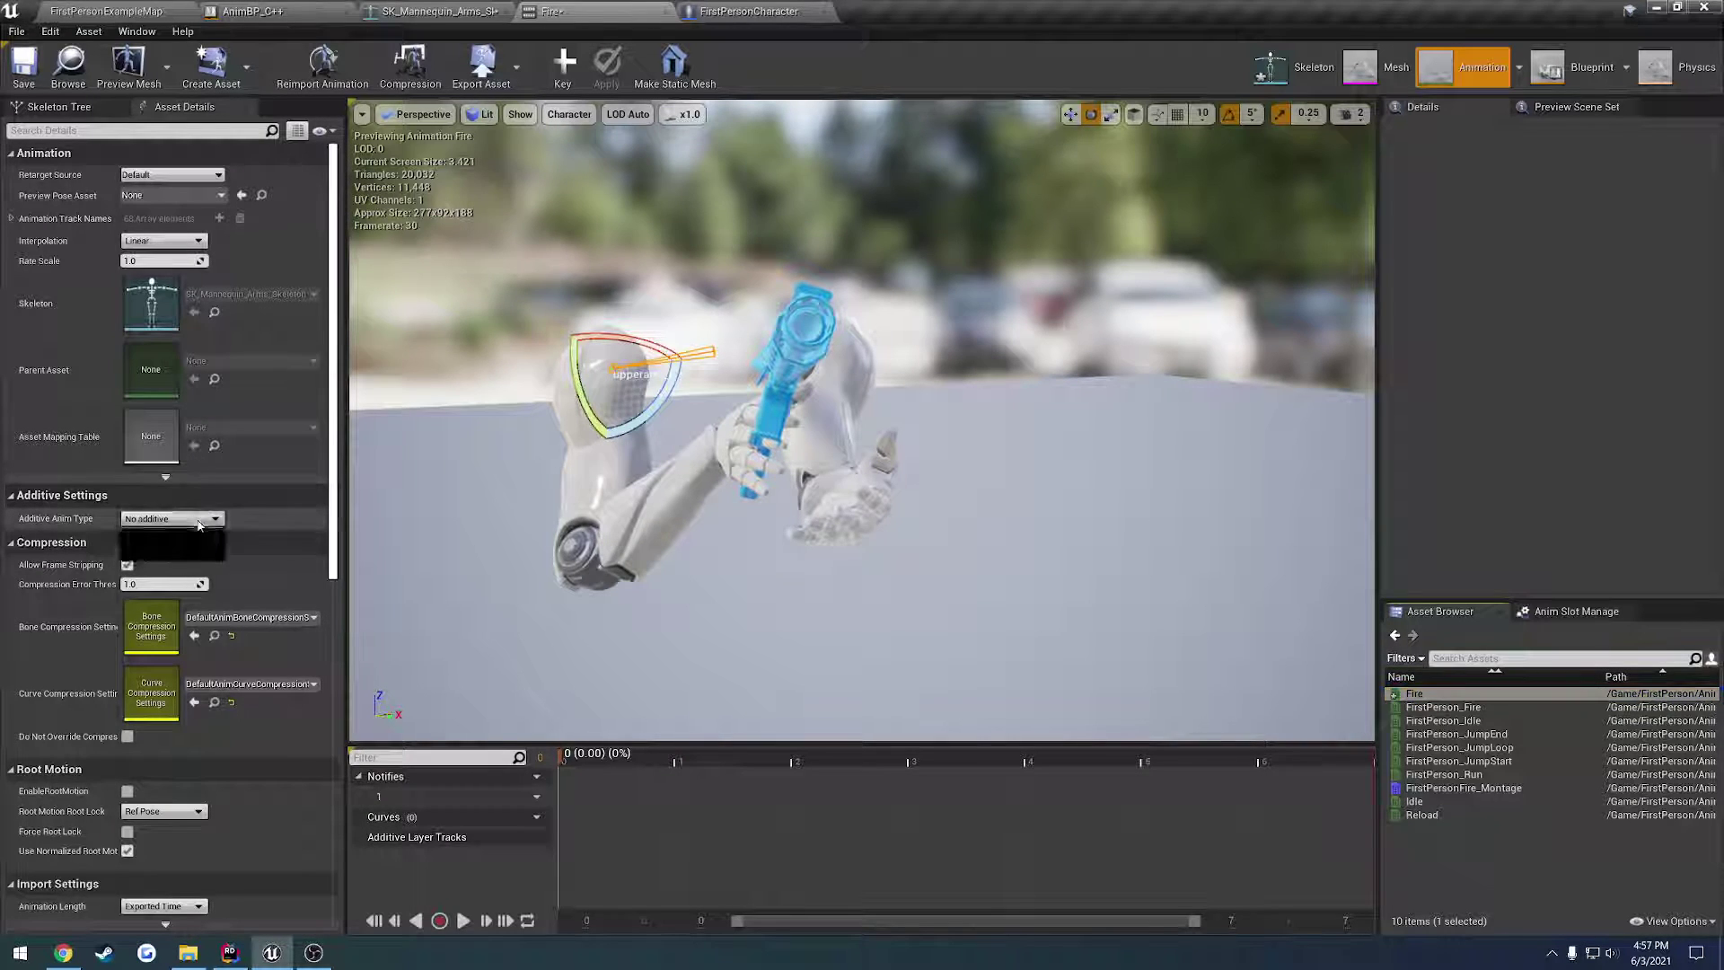
left_click(189, 551)
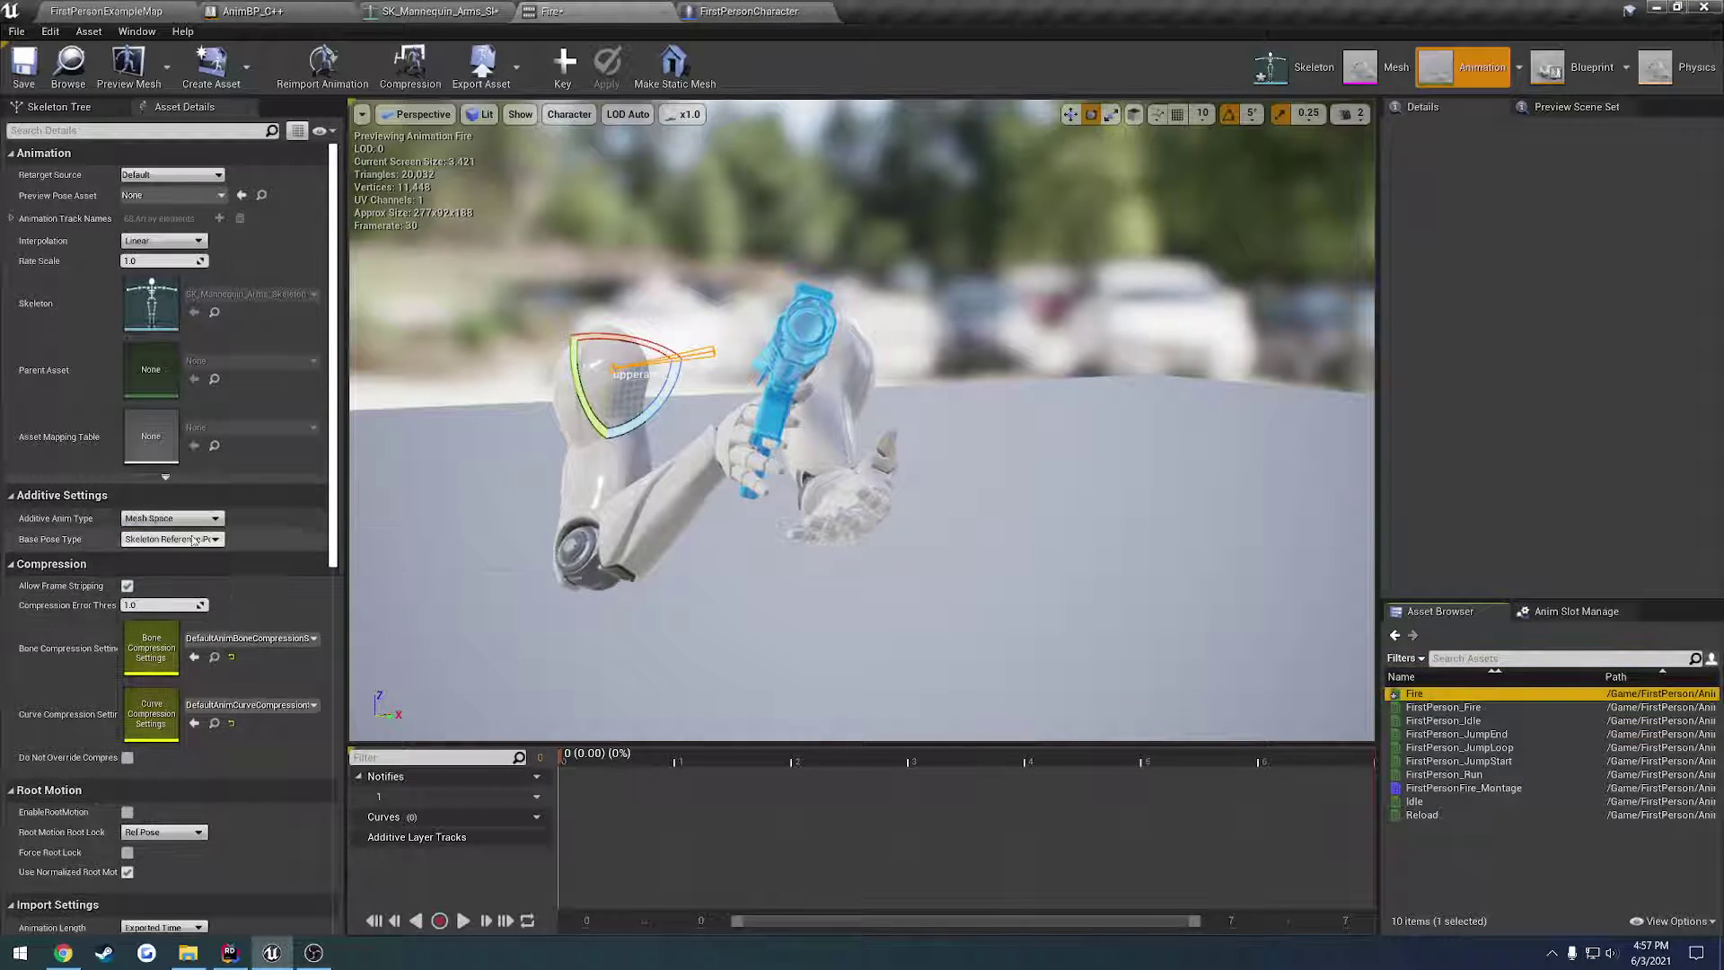
left_click(193, 539)
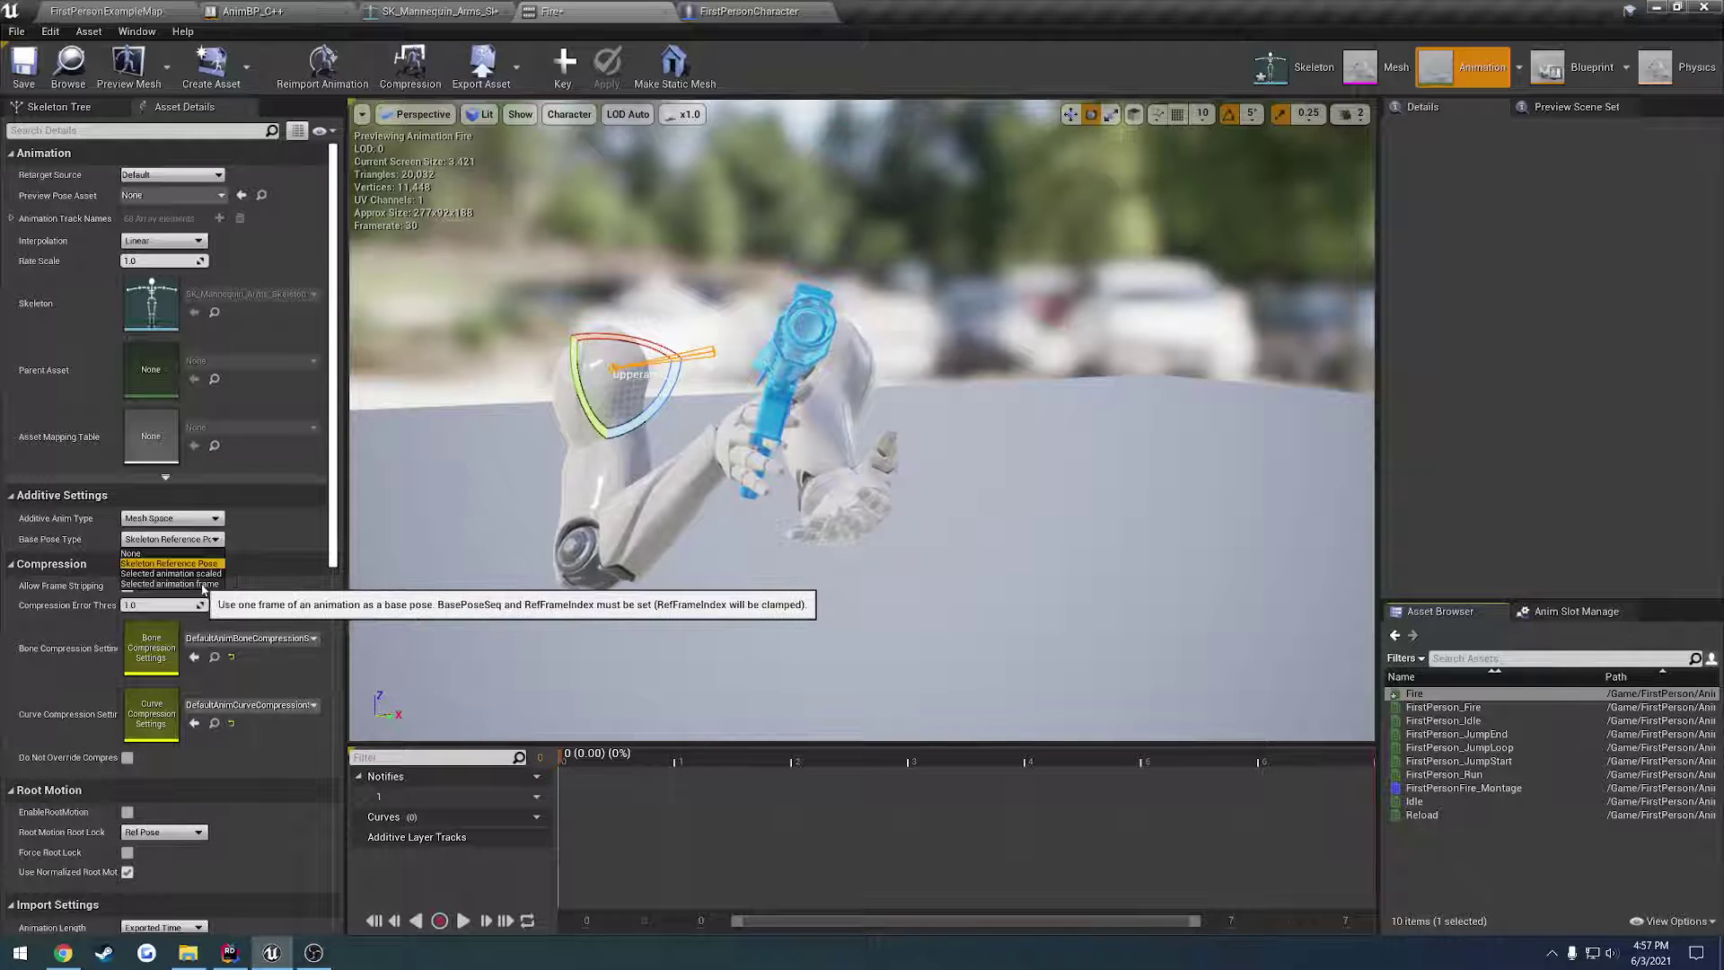
left_click(200, 584)
left_click(203, 573)
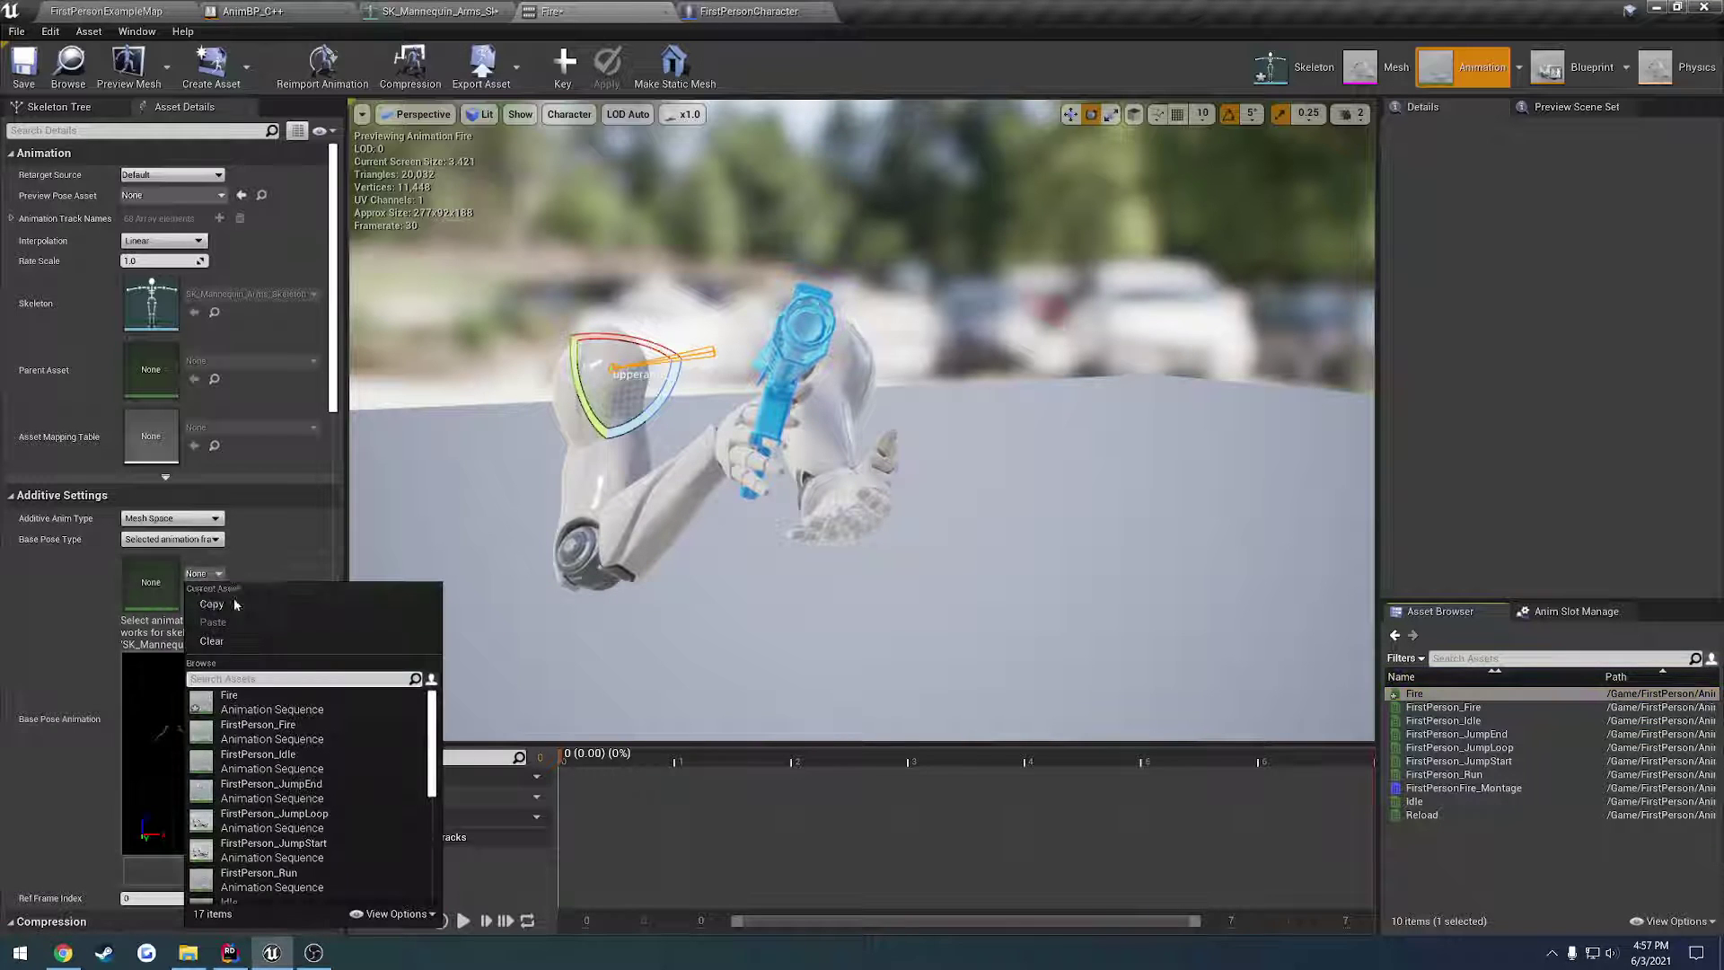
scroll(271, 787, "down", 1)
left_click(270, 876)
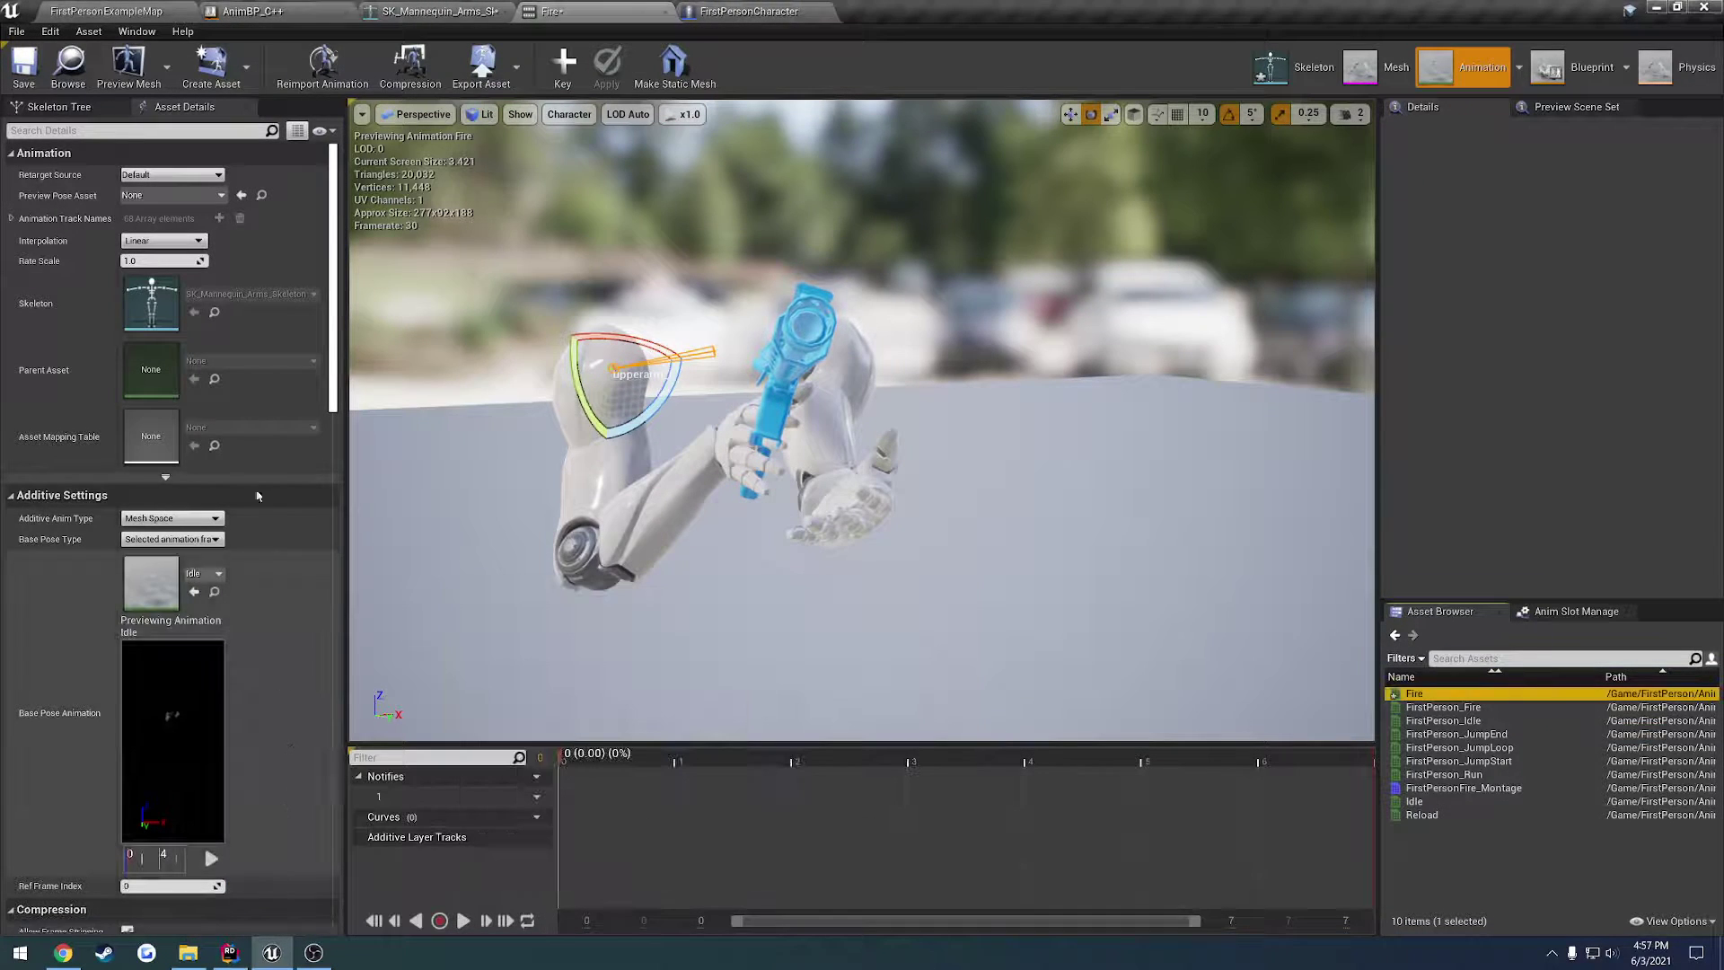
left_click(32, 72)
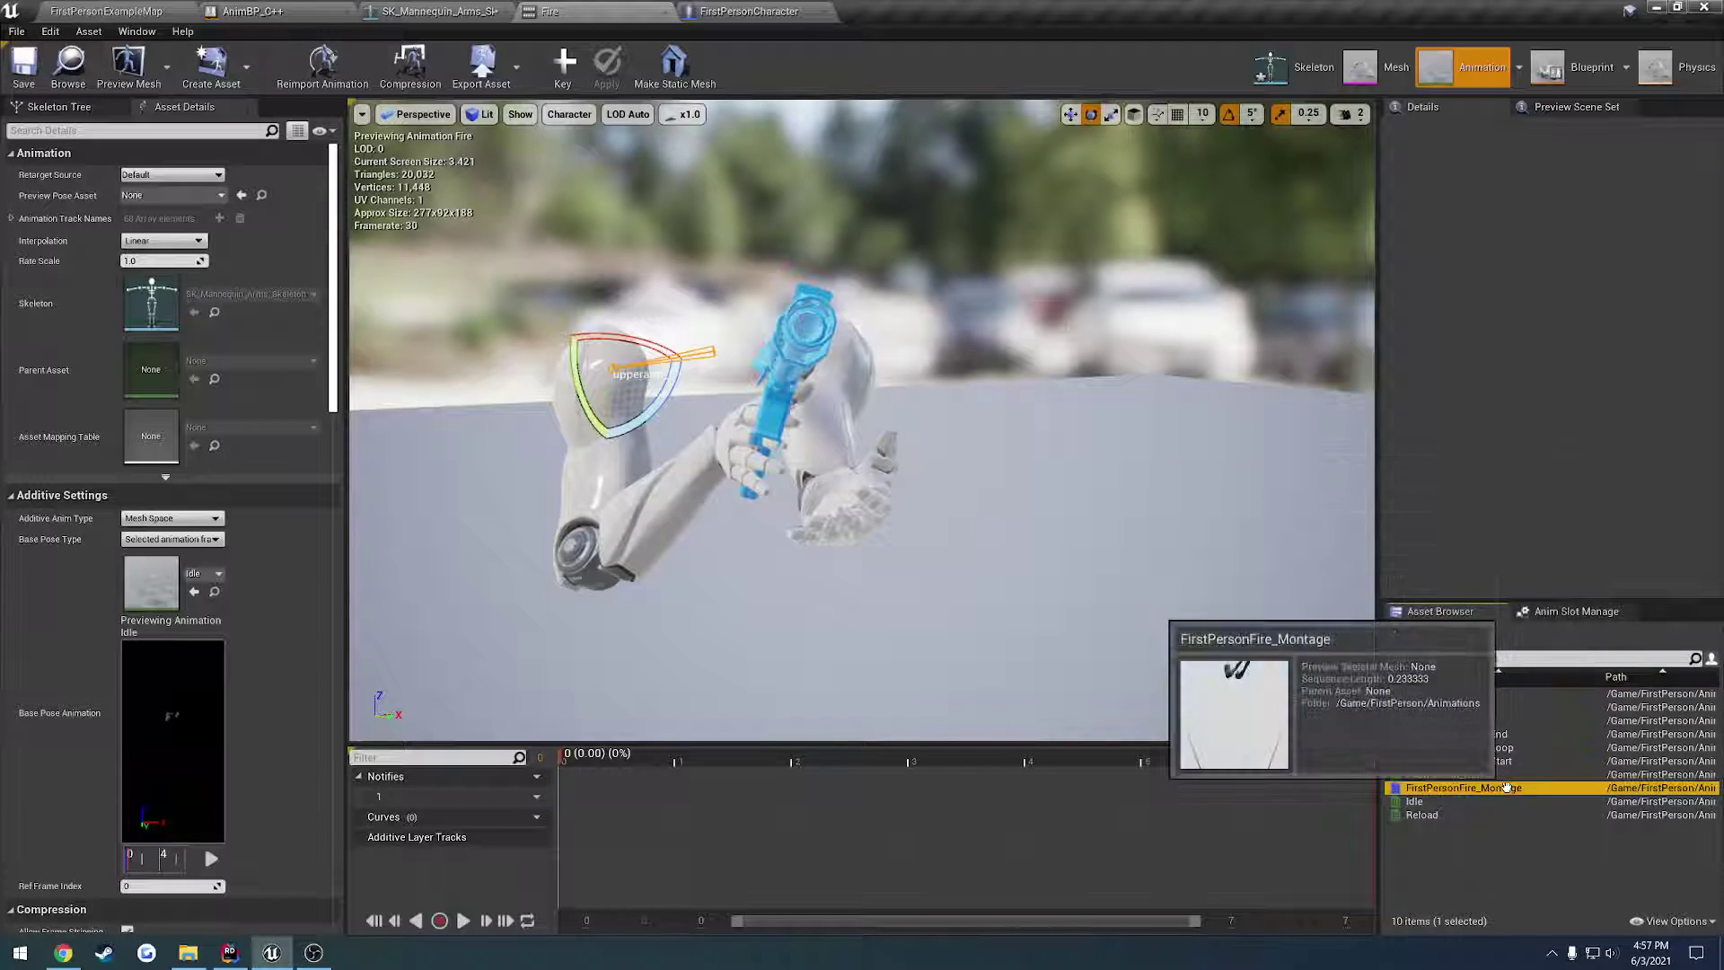
double_click(1534, 789)
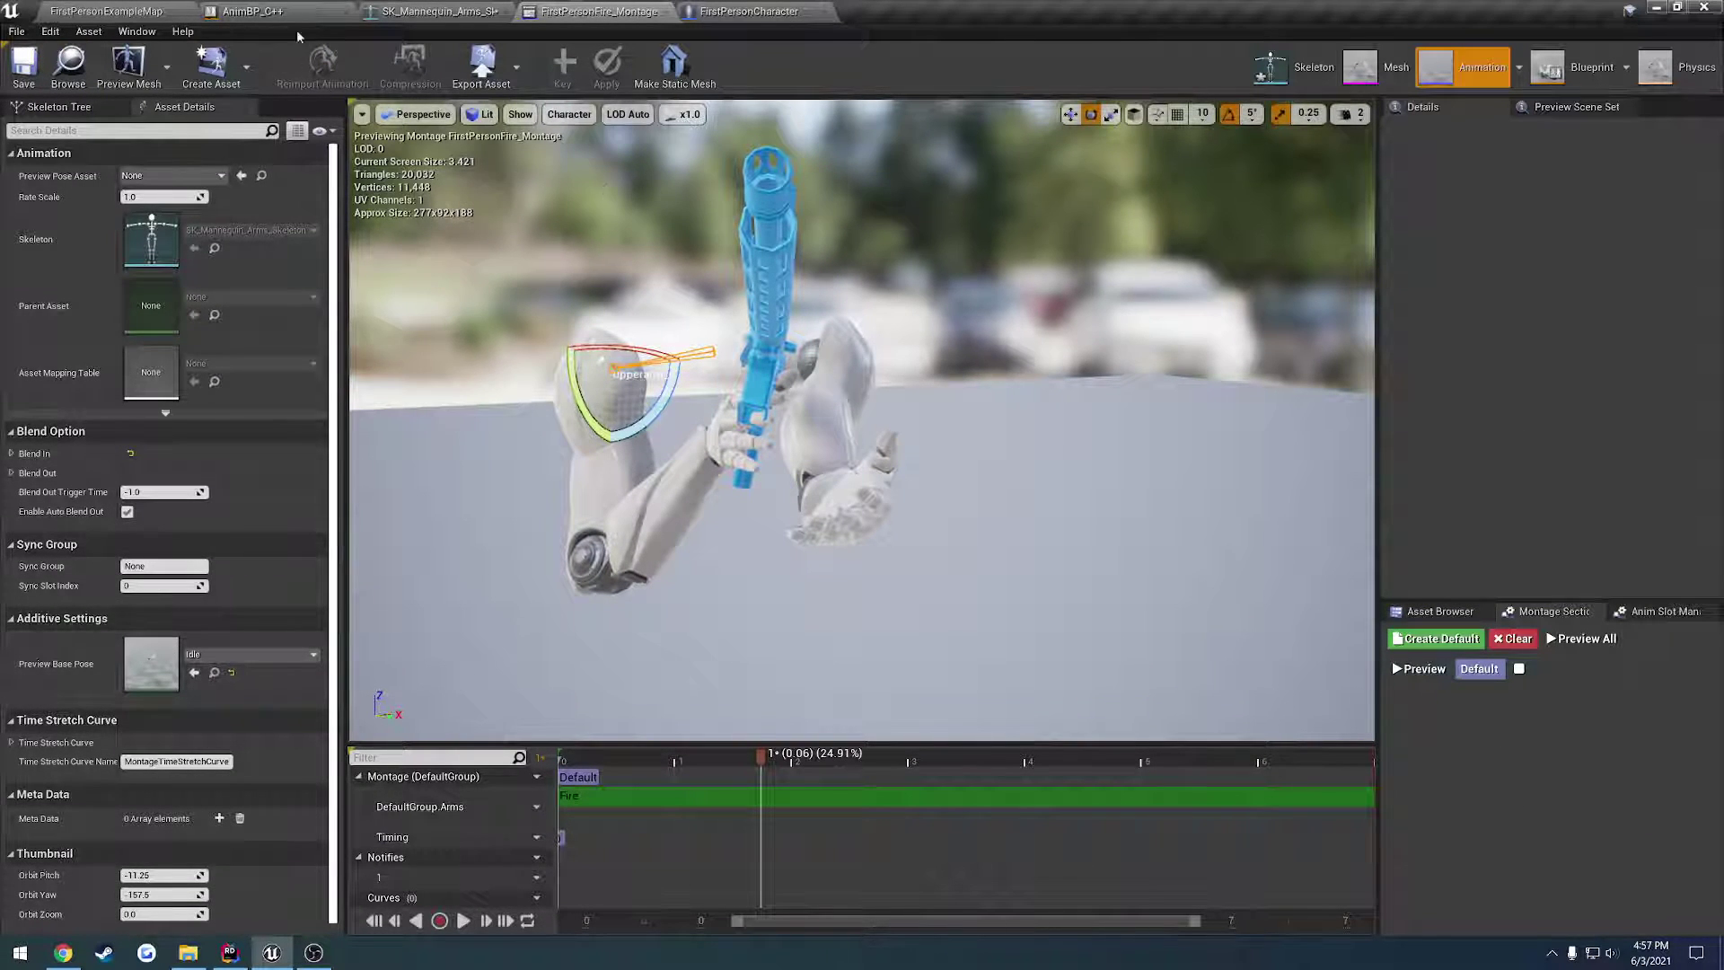
Step: Replace the Play FirstPerson_Idle node in AnimBP_C++ with a Play Idle node feeding Local To Component, and compile
left_click(253, 11)
scroll(751, 485, "up", 4)
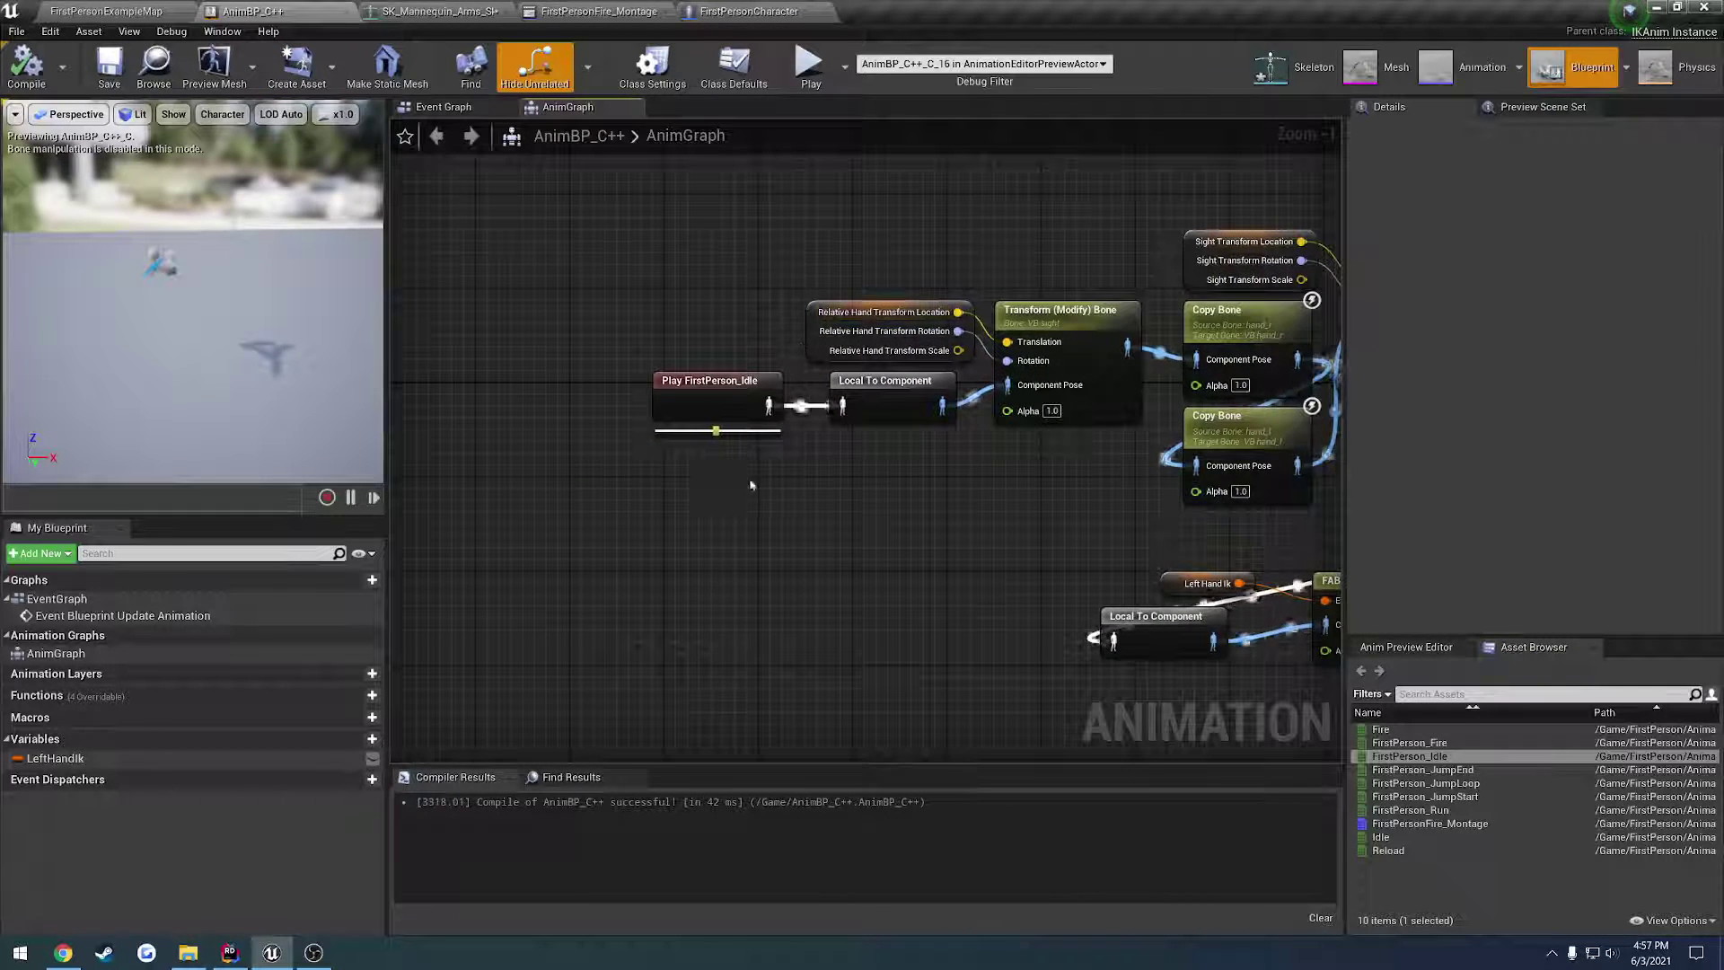
left_click(715, 411)
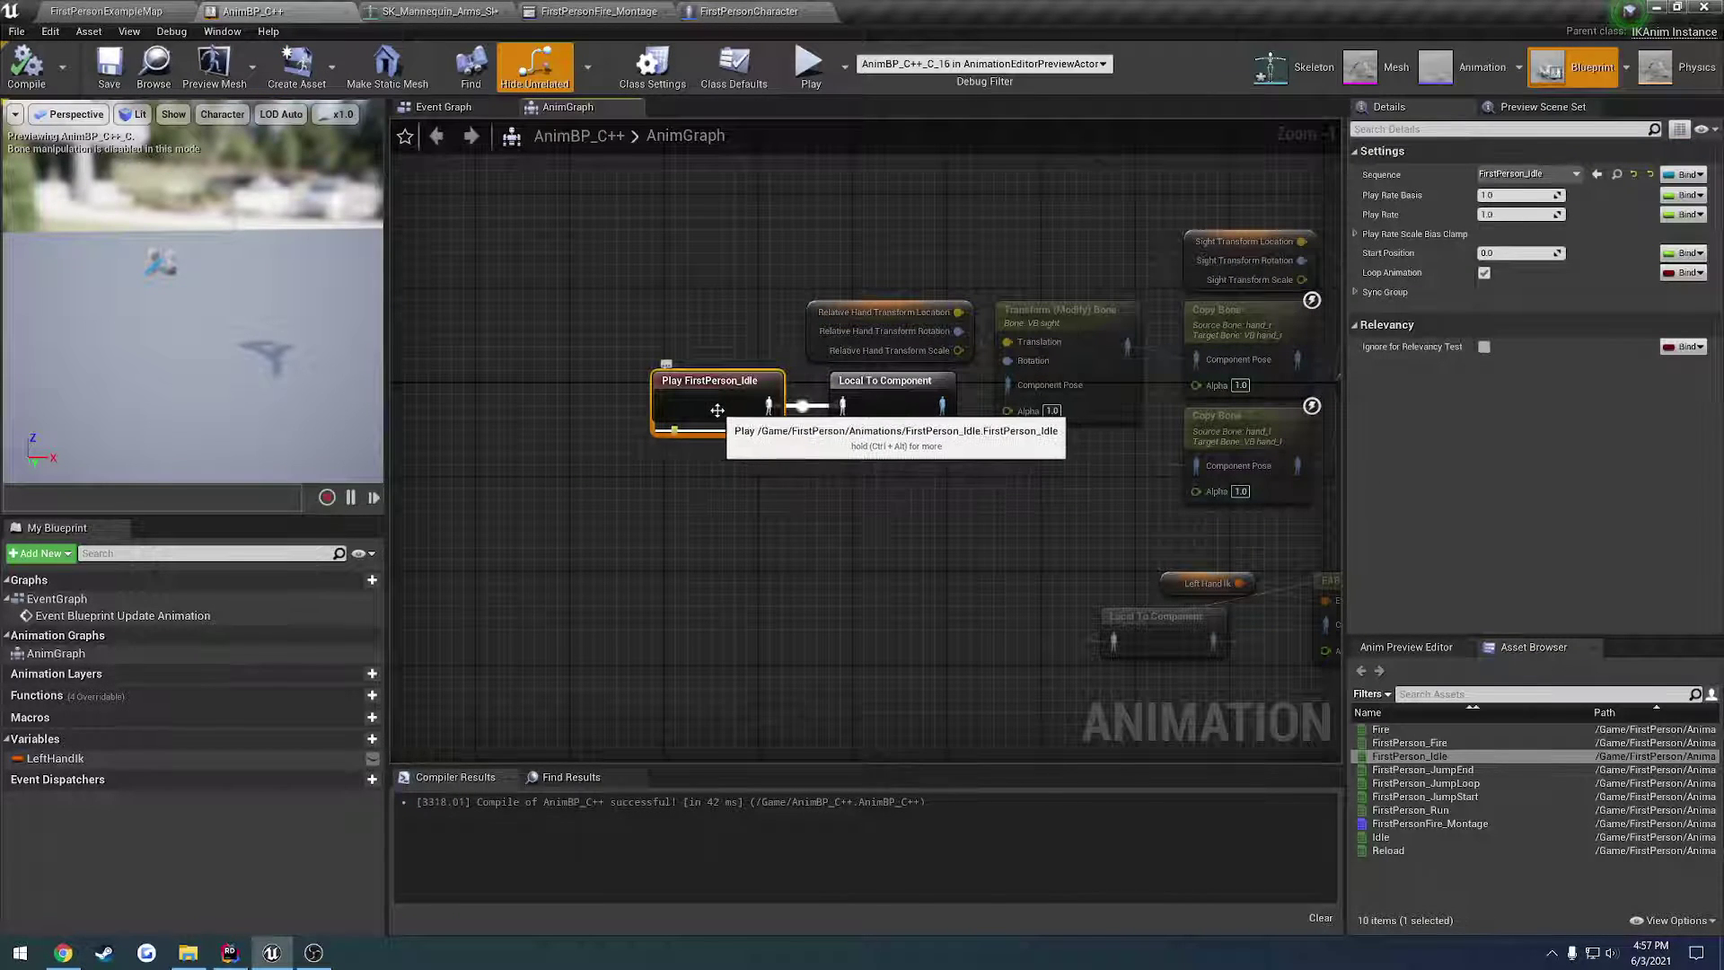
key("Delete")
left_click(1380, 837)
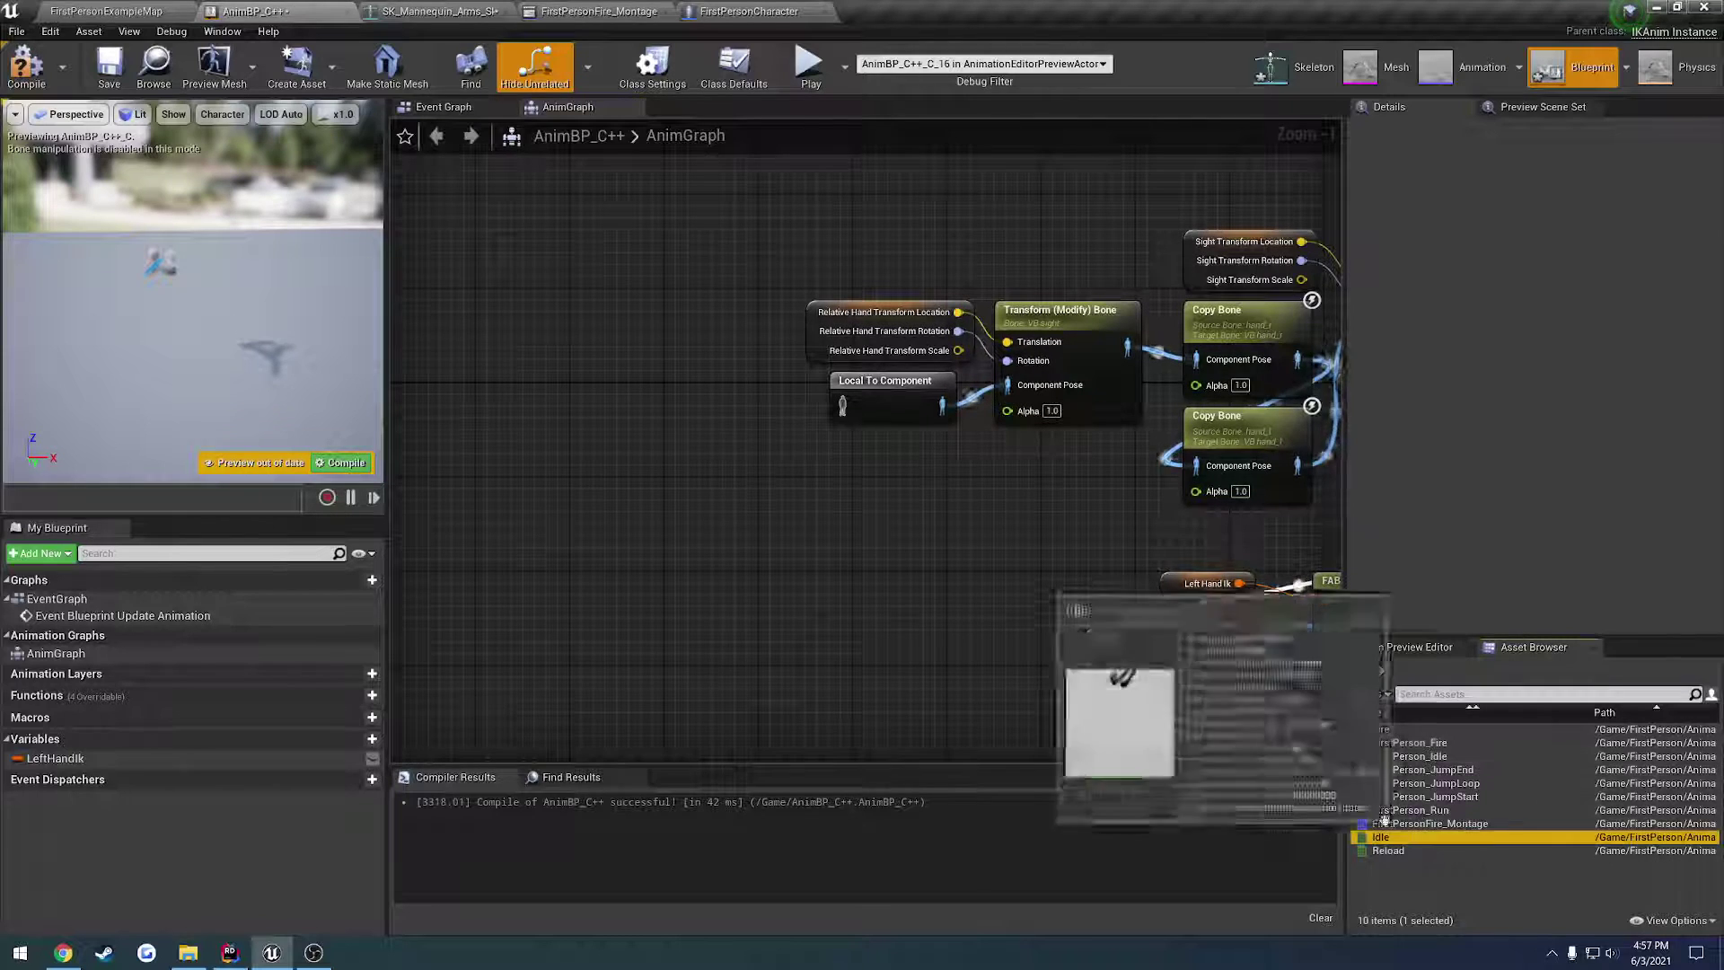
left_click_drag(647, 380, 706, 398)
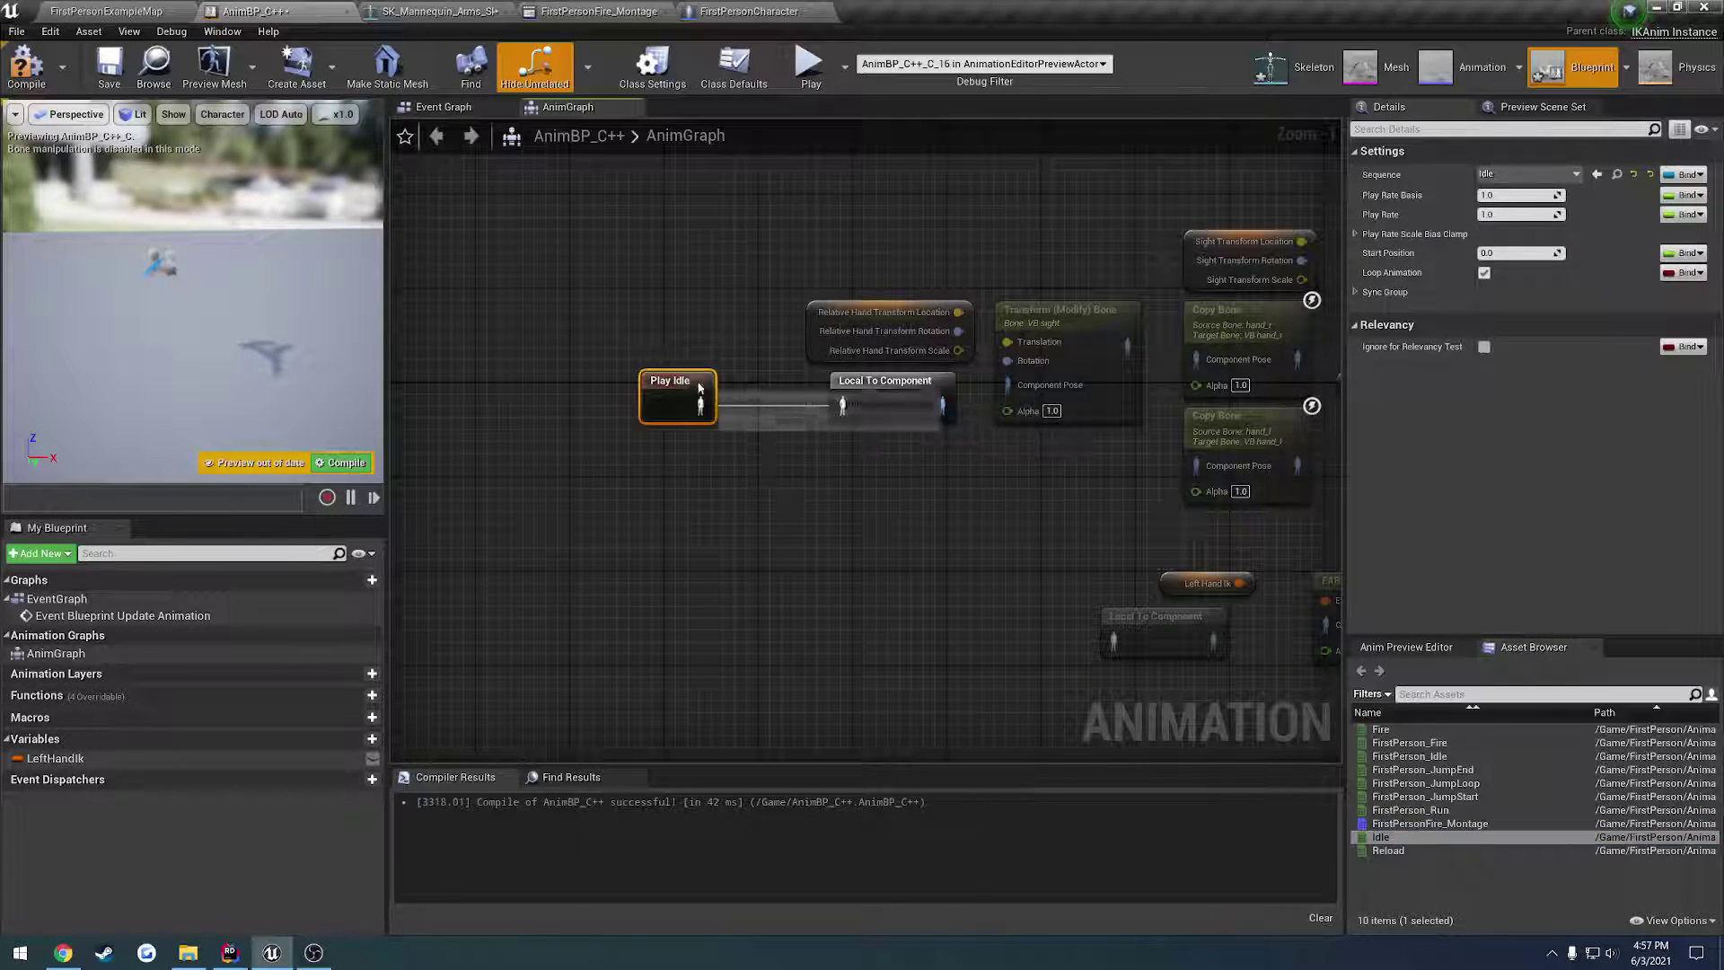
left_click(40, 72)
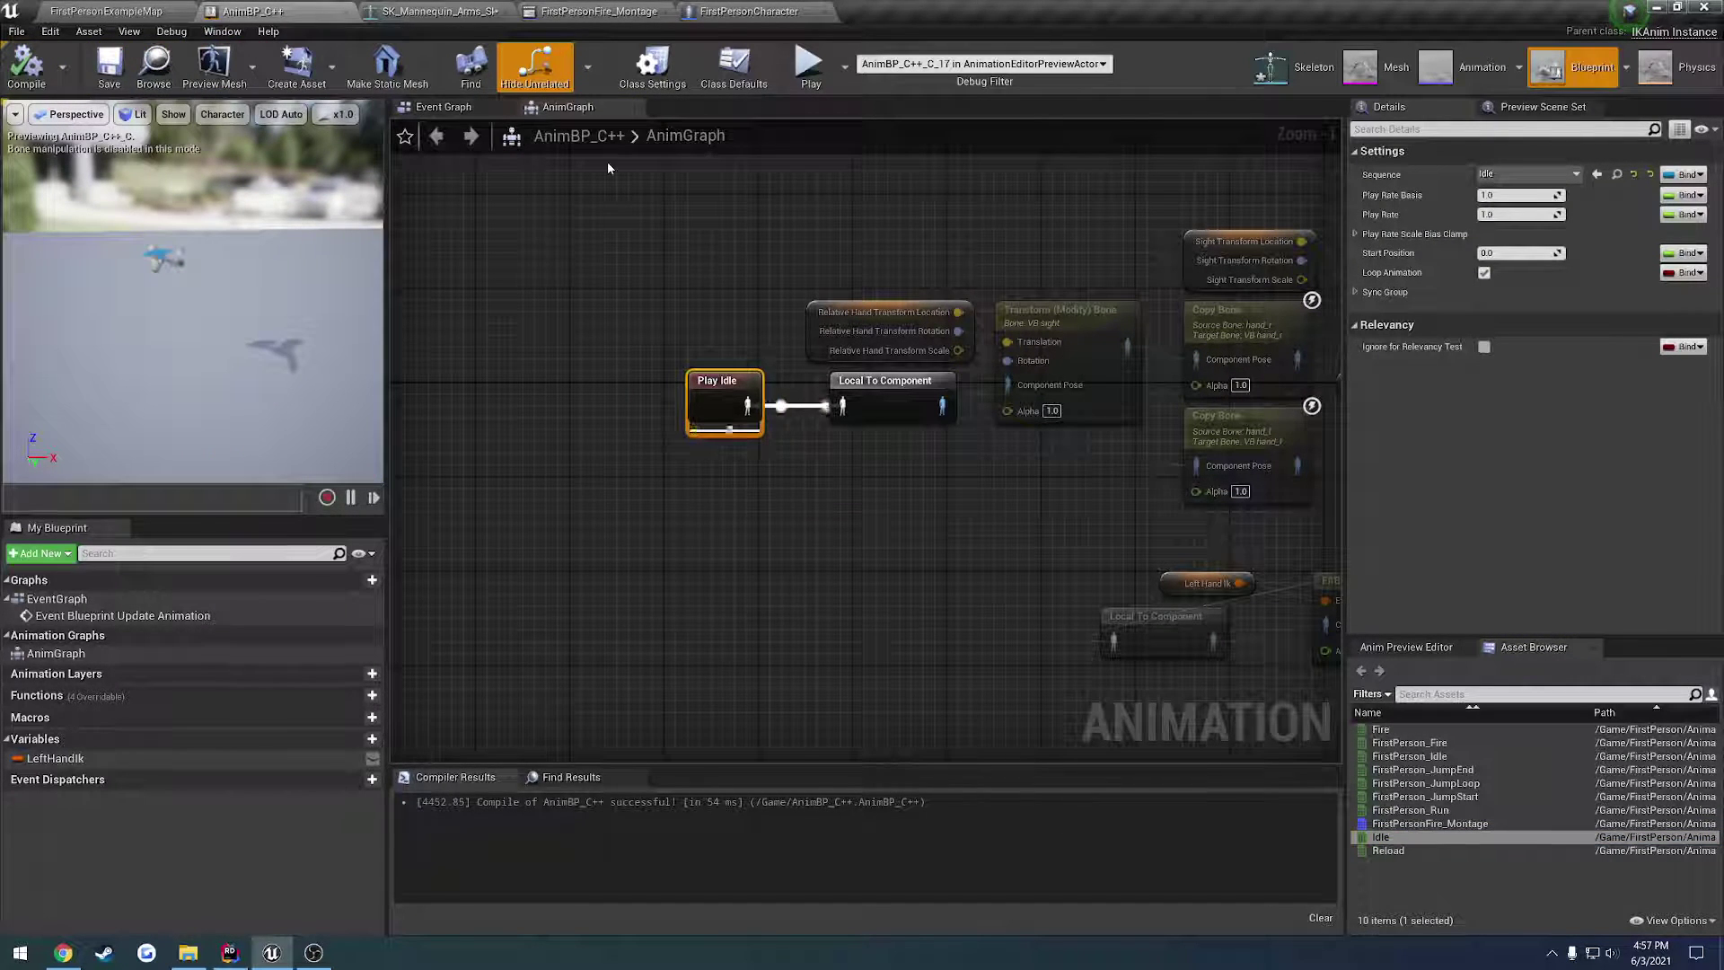
Step: Open the Idle animation and examine how the rifle sits in the hand at the S_HandR socket
left_click(603, 9)
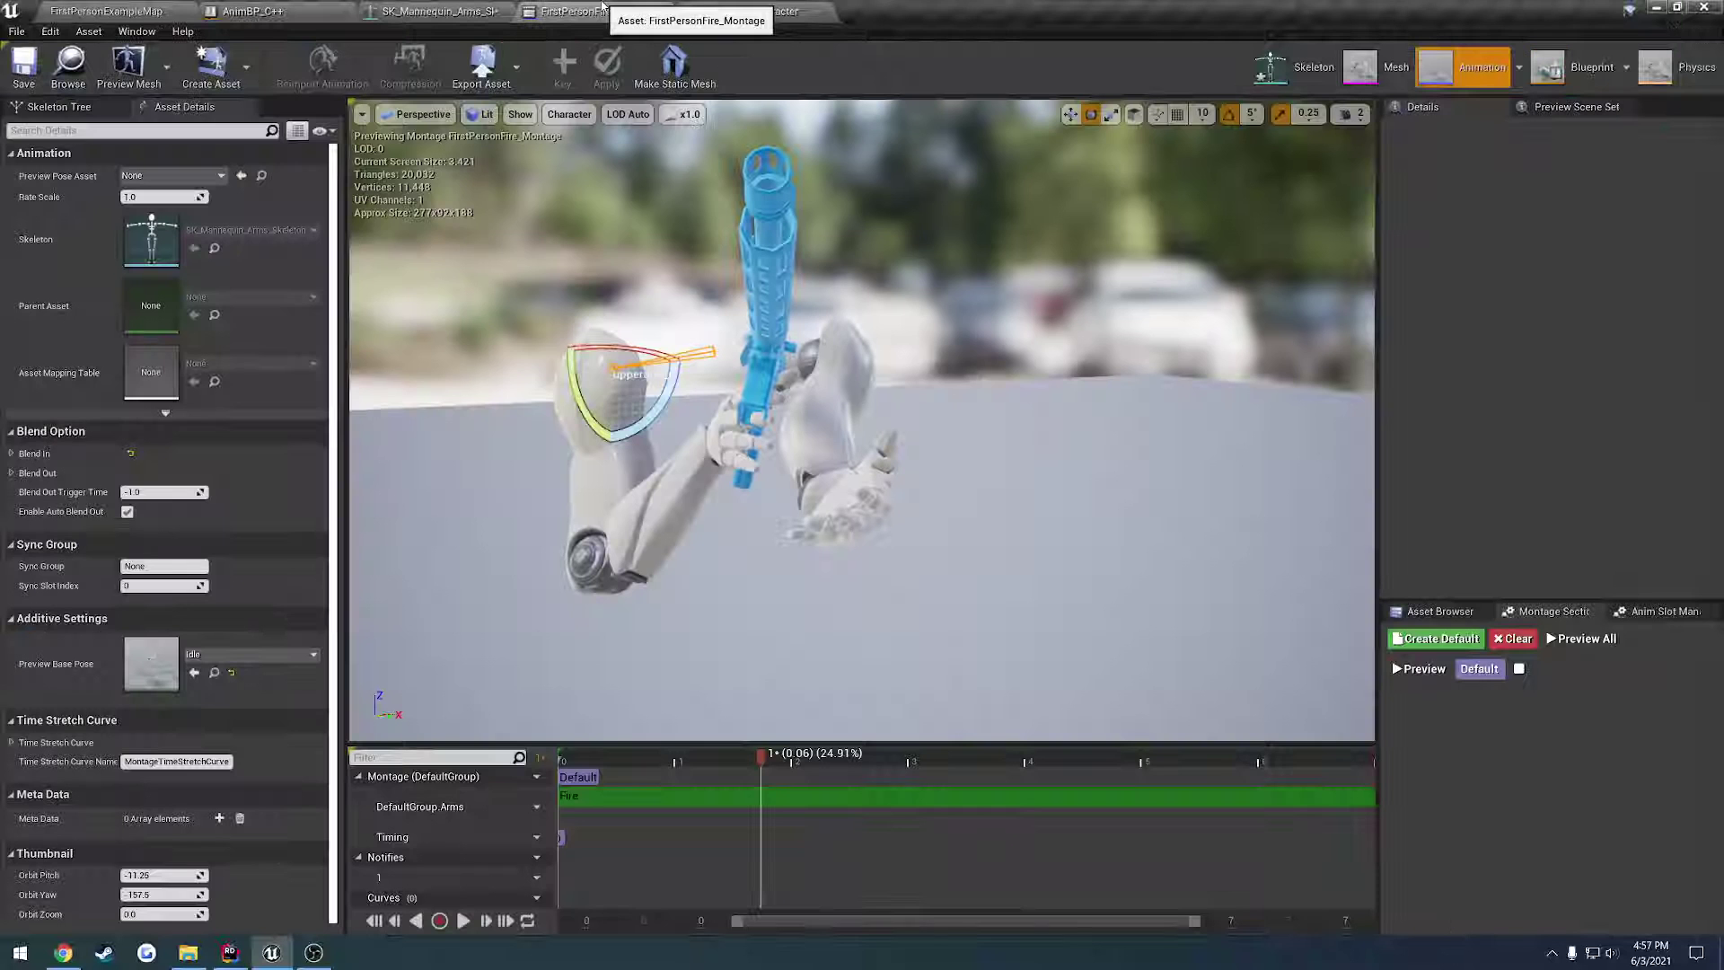
left_click(1439, 610)
double_click(1416, 801)
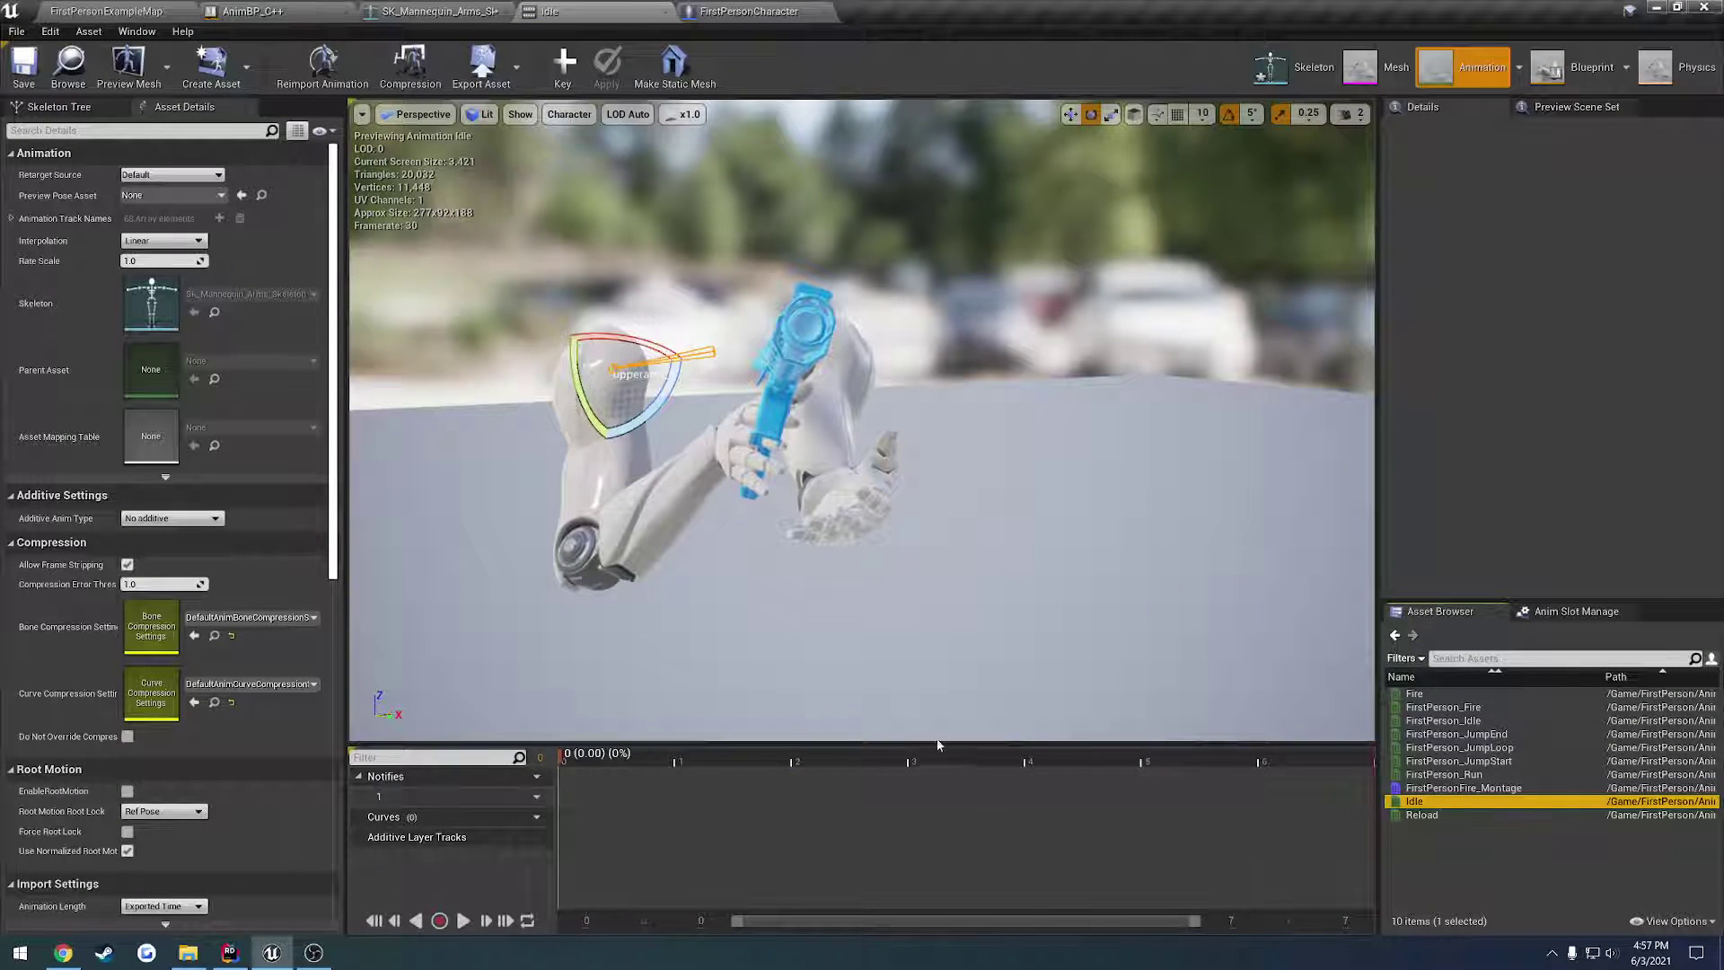
left_click(79, 107)
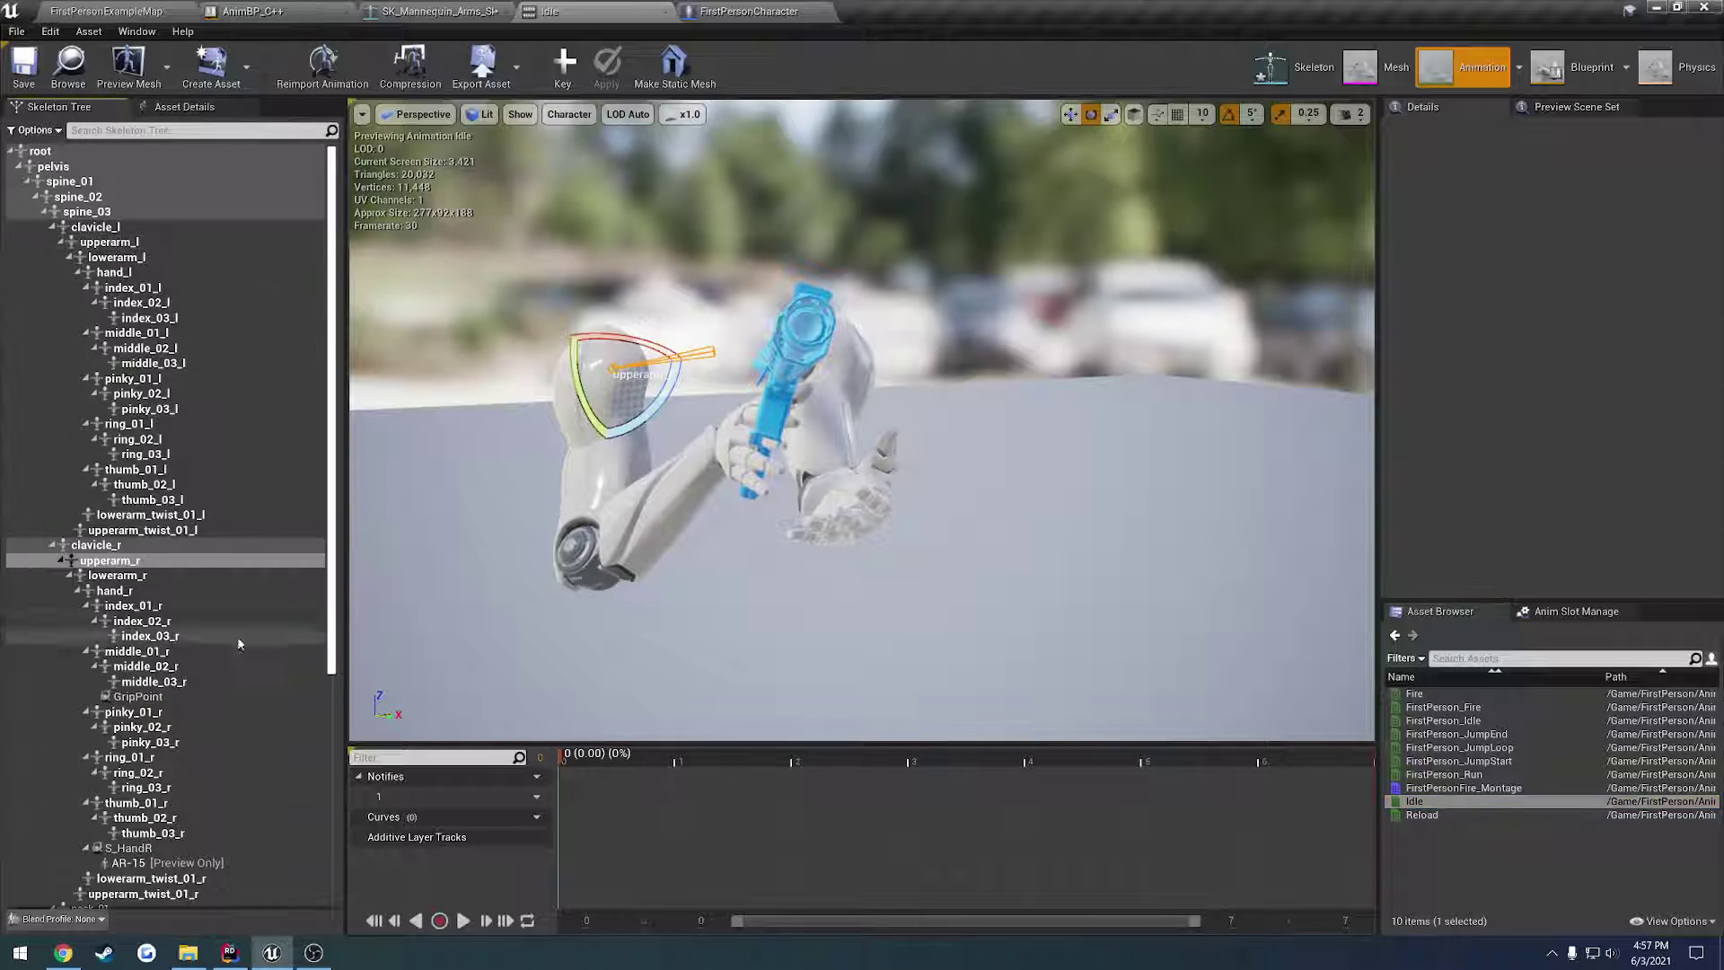
scroll(207, 700, "down", 5)
left_click(128, 767)
key("f")
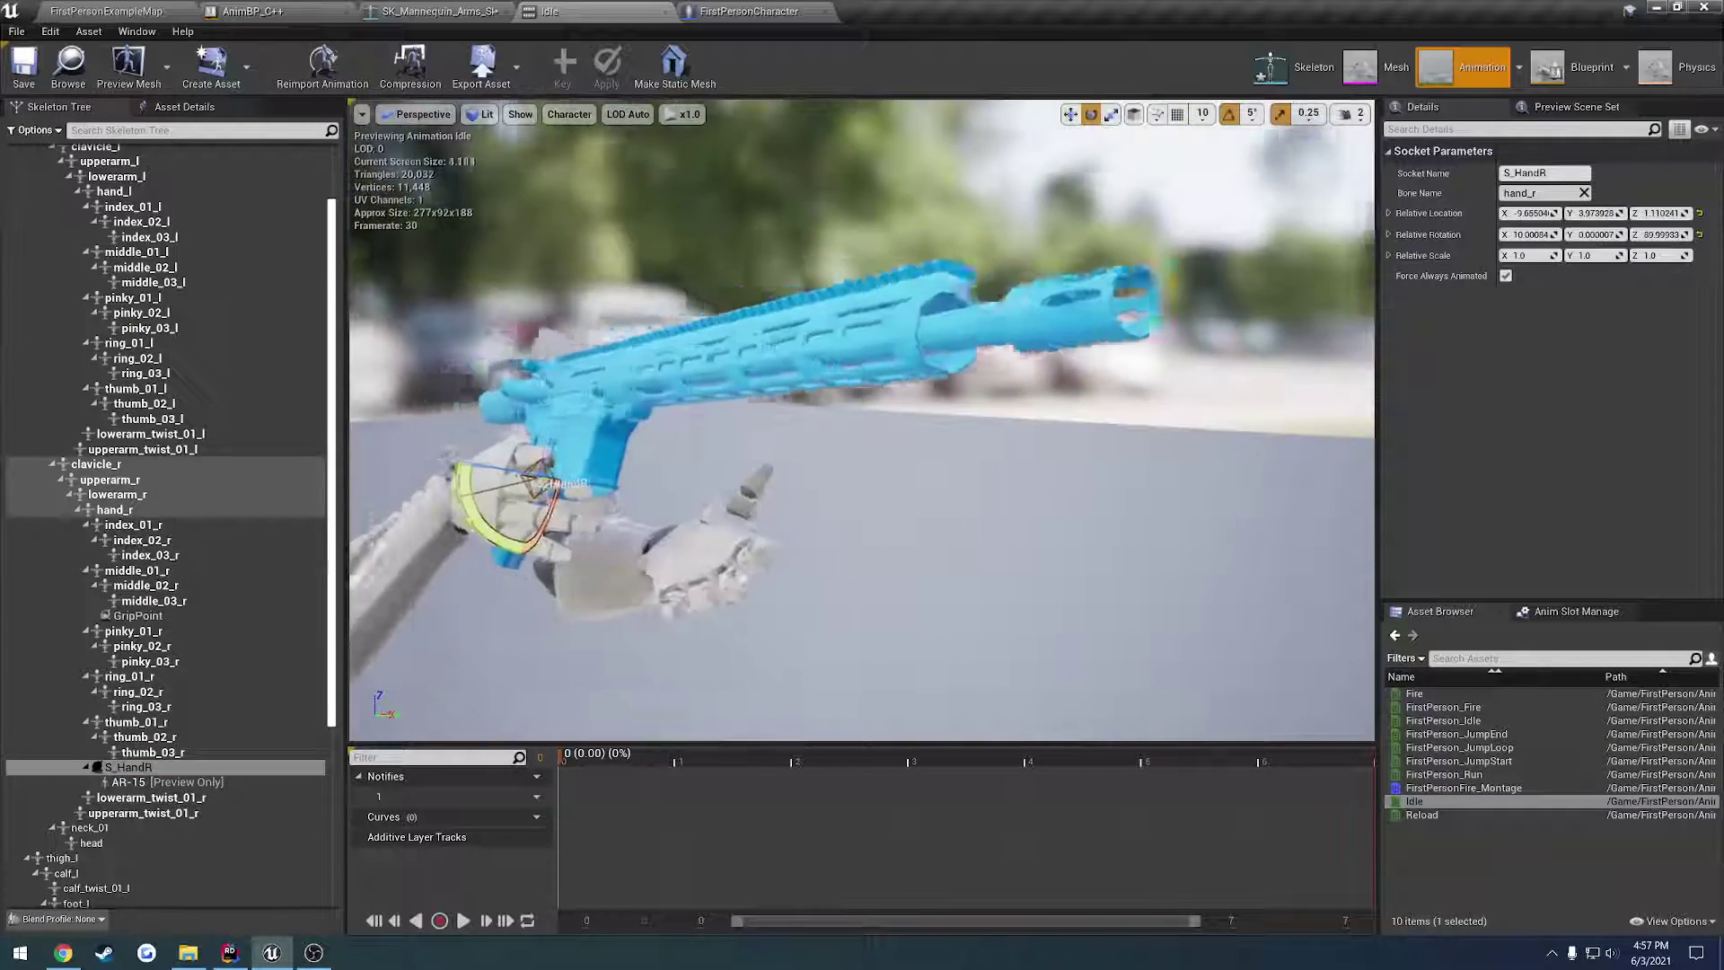
right_click_drag(620, 525, 821, 565)
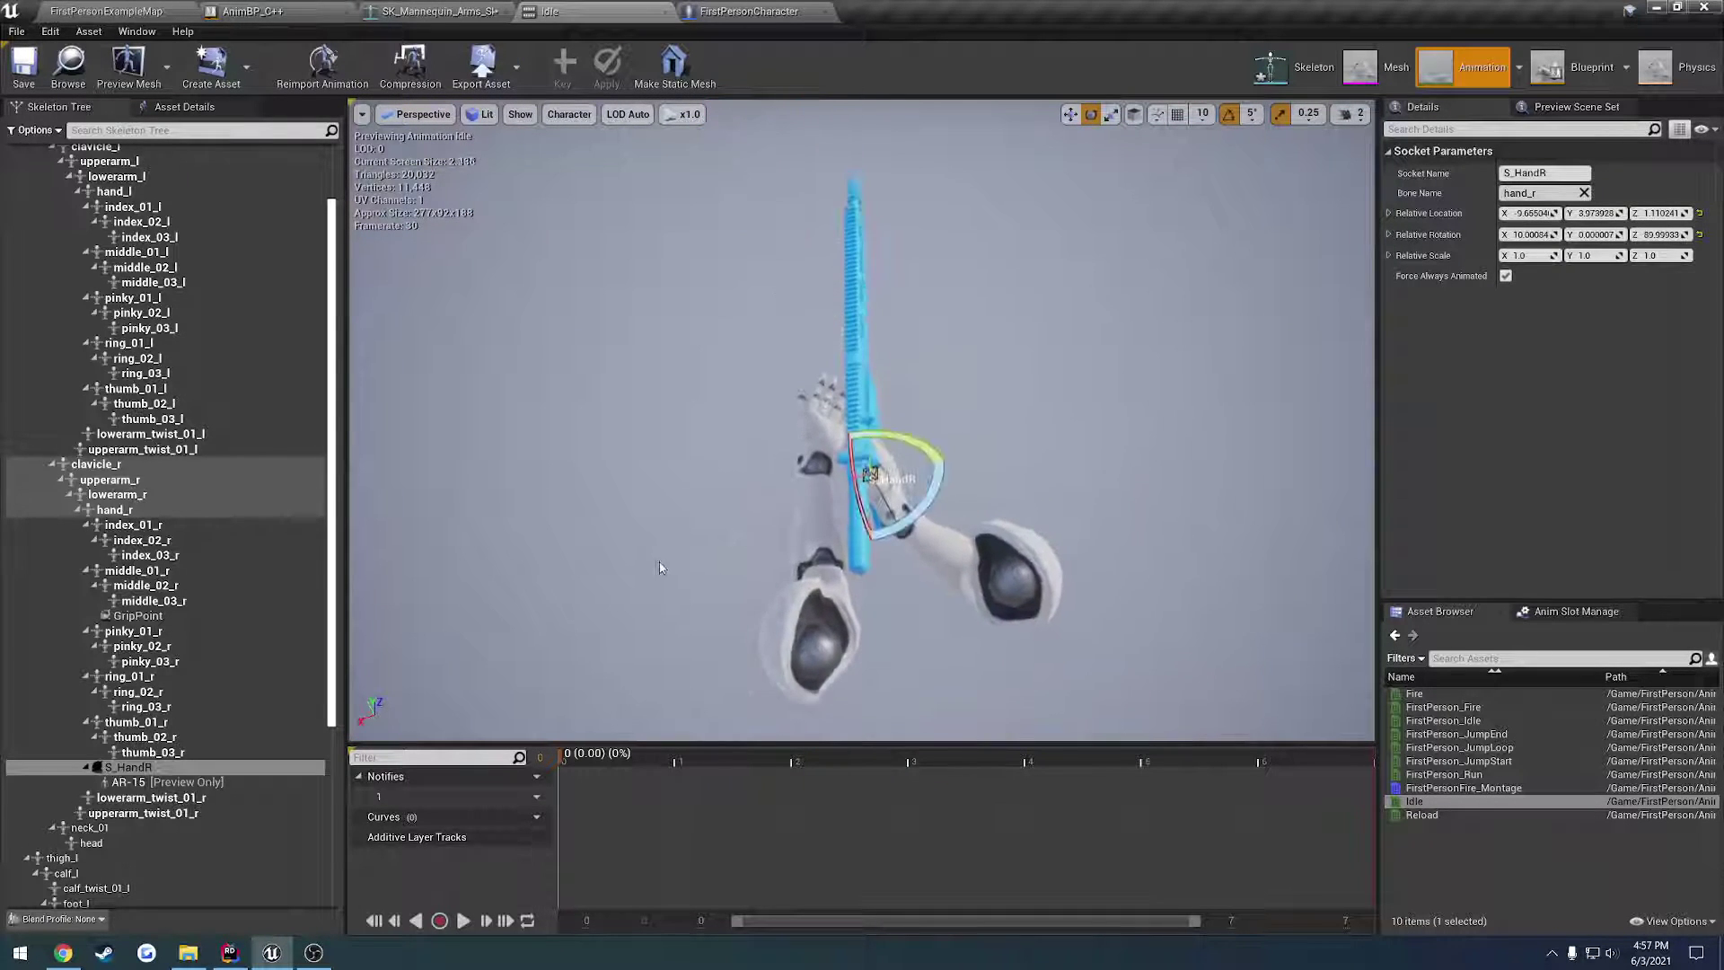
Step: Rotate the S_HandR socket freehand to about X 15.6, Y 20.6, Z 88.7 degrees to adjust the rifle's direction
left_click_drag(910, 510, 889, 522)
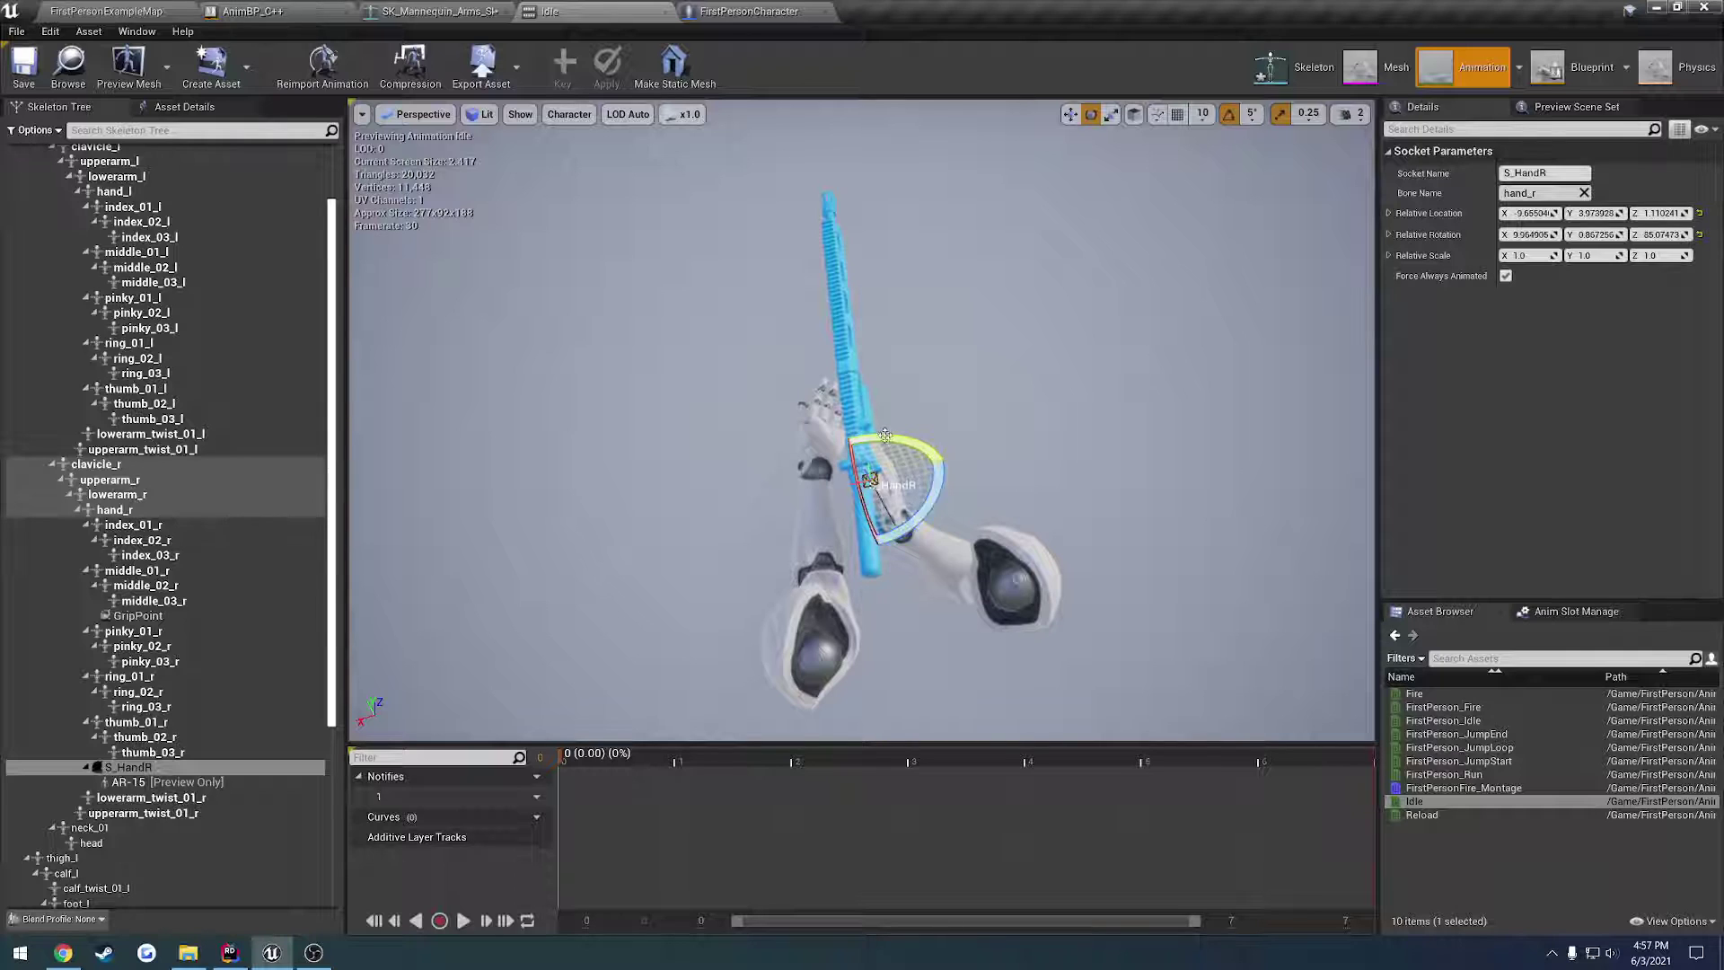
left_click_drag(797, 493, 779, 496)
right_click_drag(779, 497, 904, 406)
left_click_drag(752, 404, 774, 393)
right_click_drag(773, 393, 736, 395)
right_click_drag(902, 408, 835, 341)
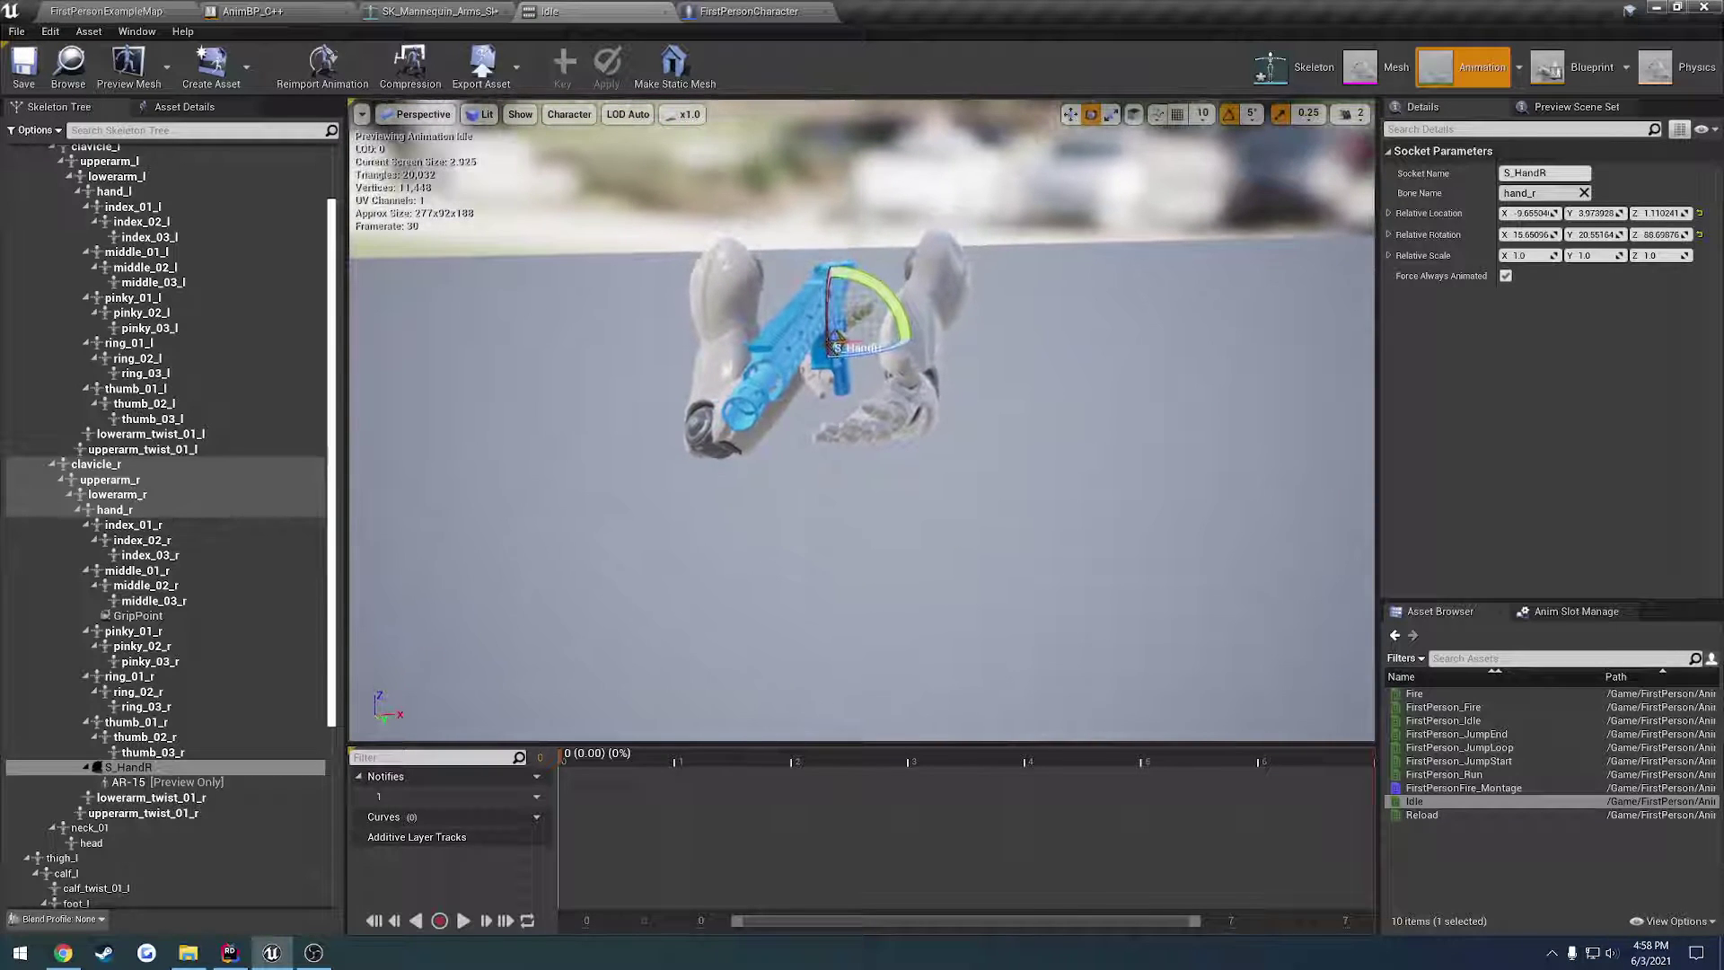
Step: Rotate the S_HandR socket from the orthographic Top view to about X 8.8, Y 24.2, Z 70.8 degrees
left_click(393, 133)
left_click(455, 184)
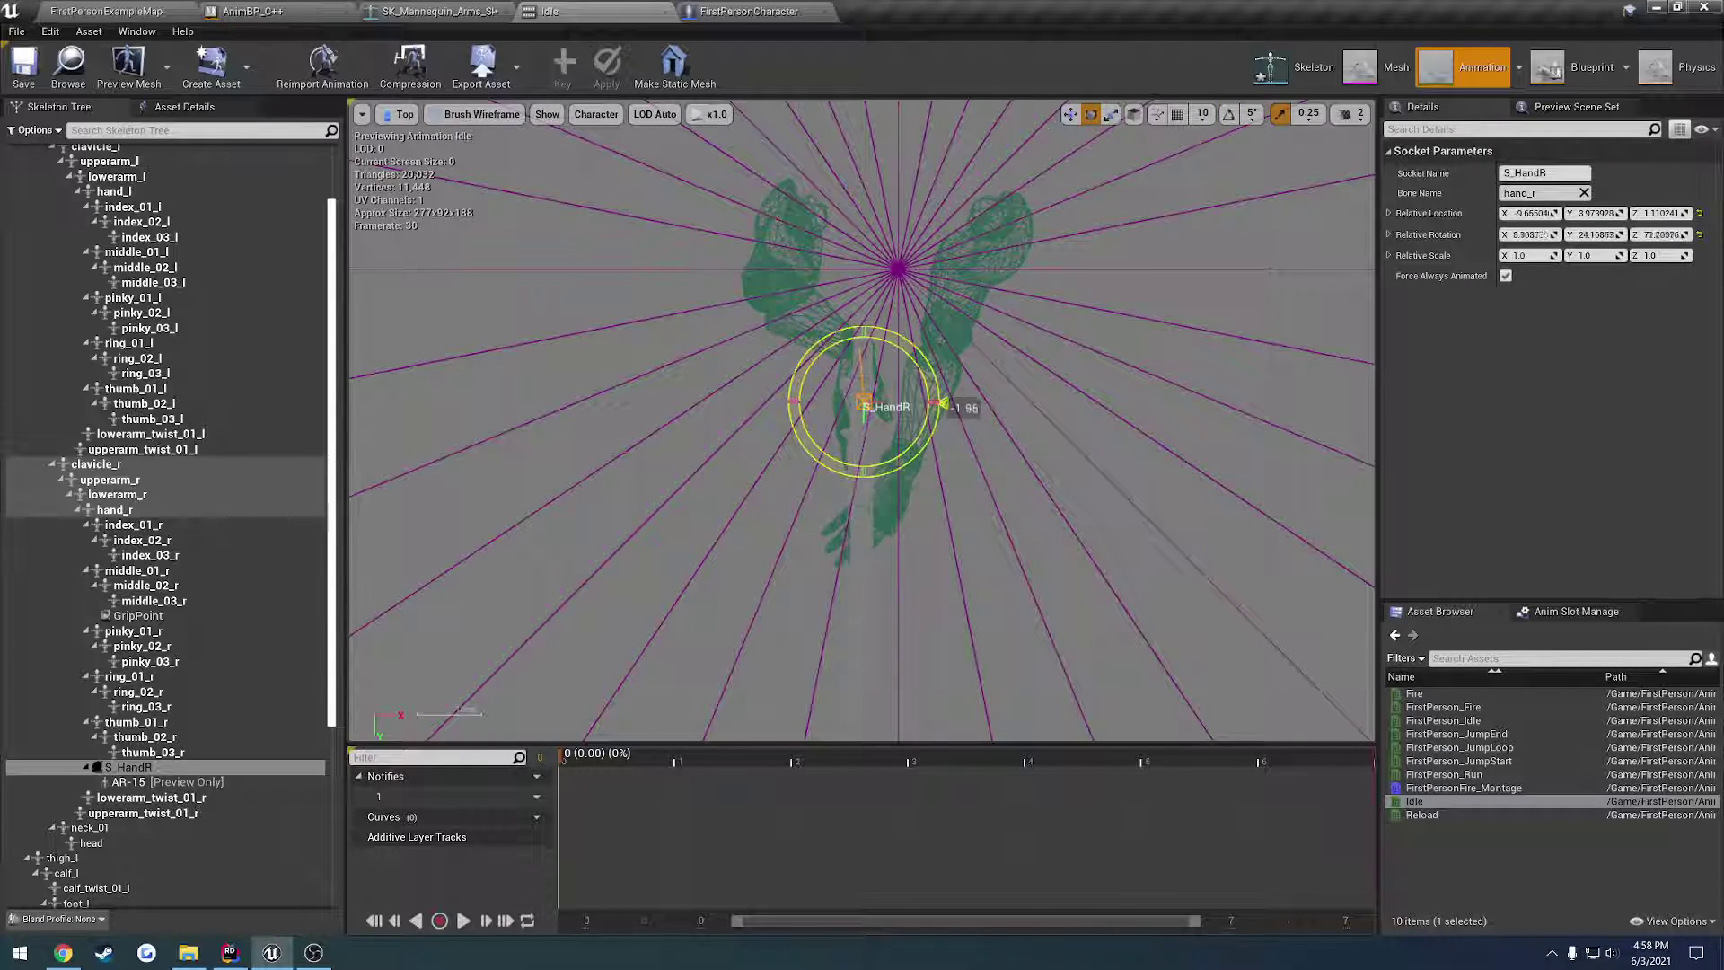
left_click(401, 115)
left_click(440, 186)
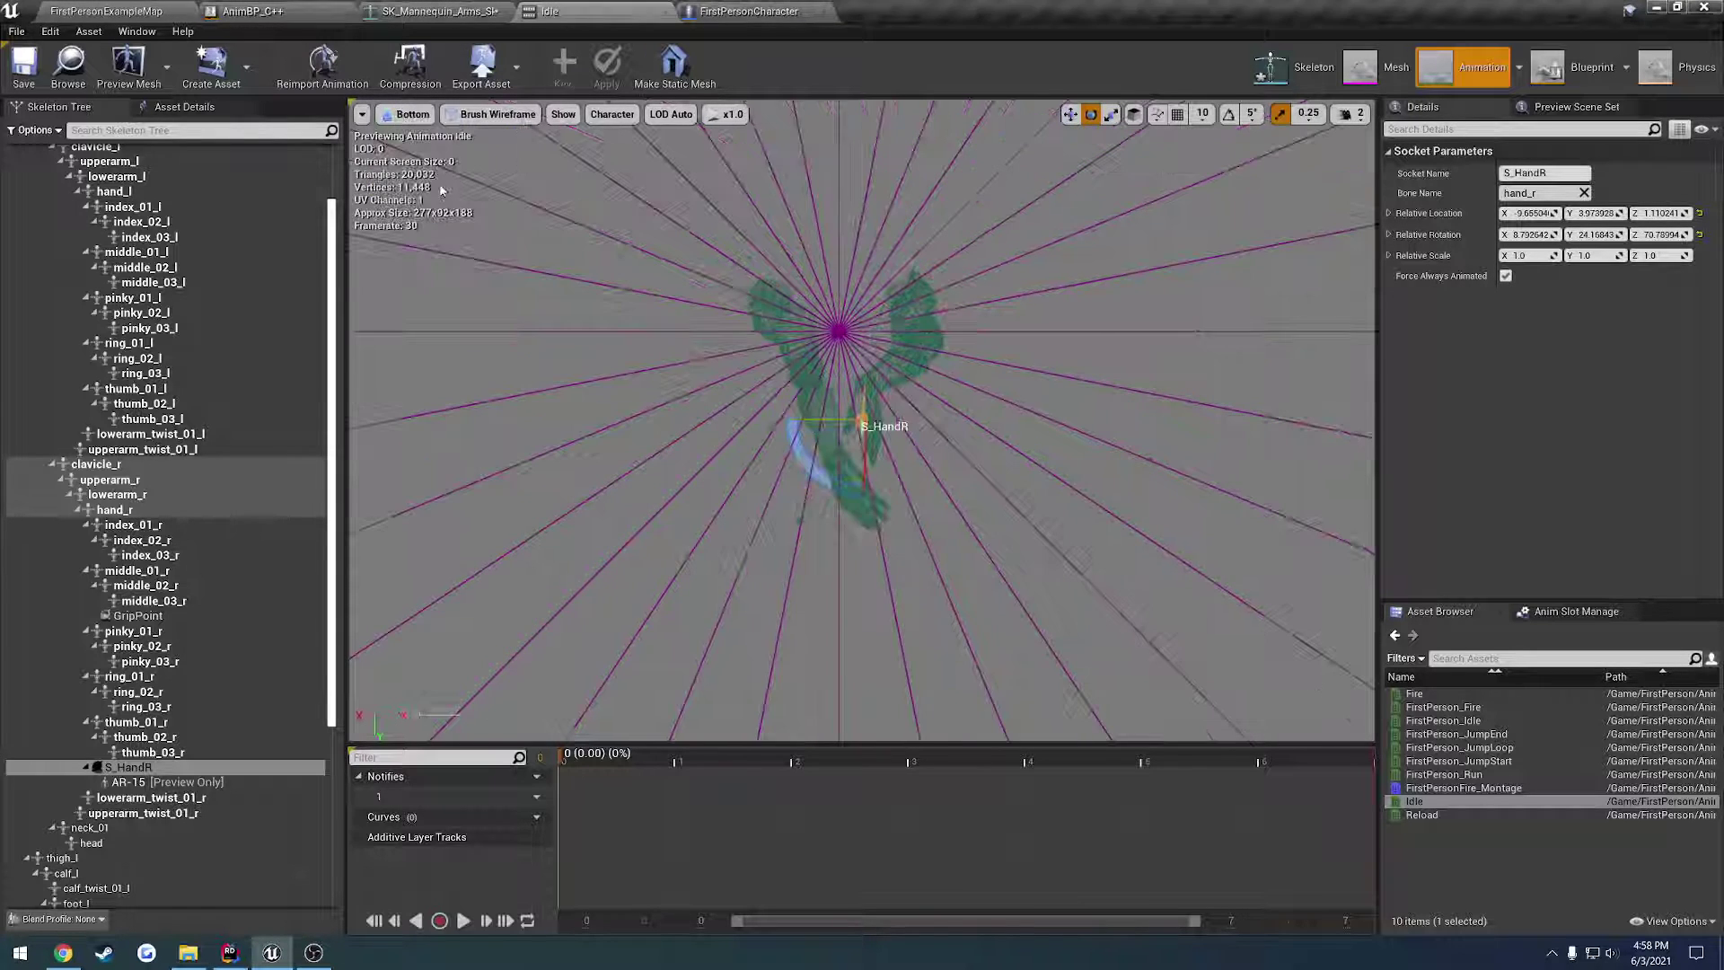
Step: Adjust the S_HandR socket's tilt from the orthographic Front view to about X 9.7 degrees and check it in Perspective
left_click(411, 115)
left_click(465, 223)
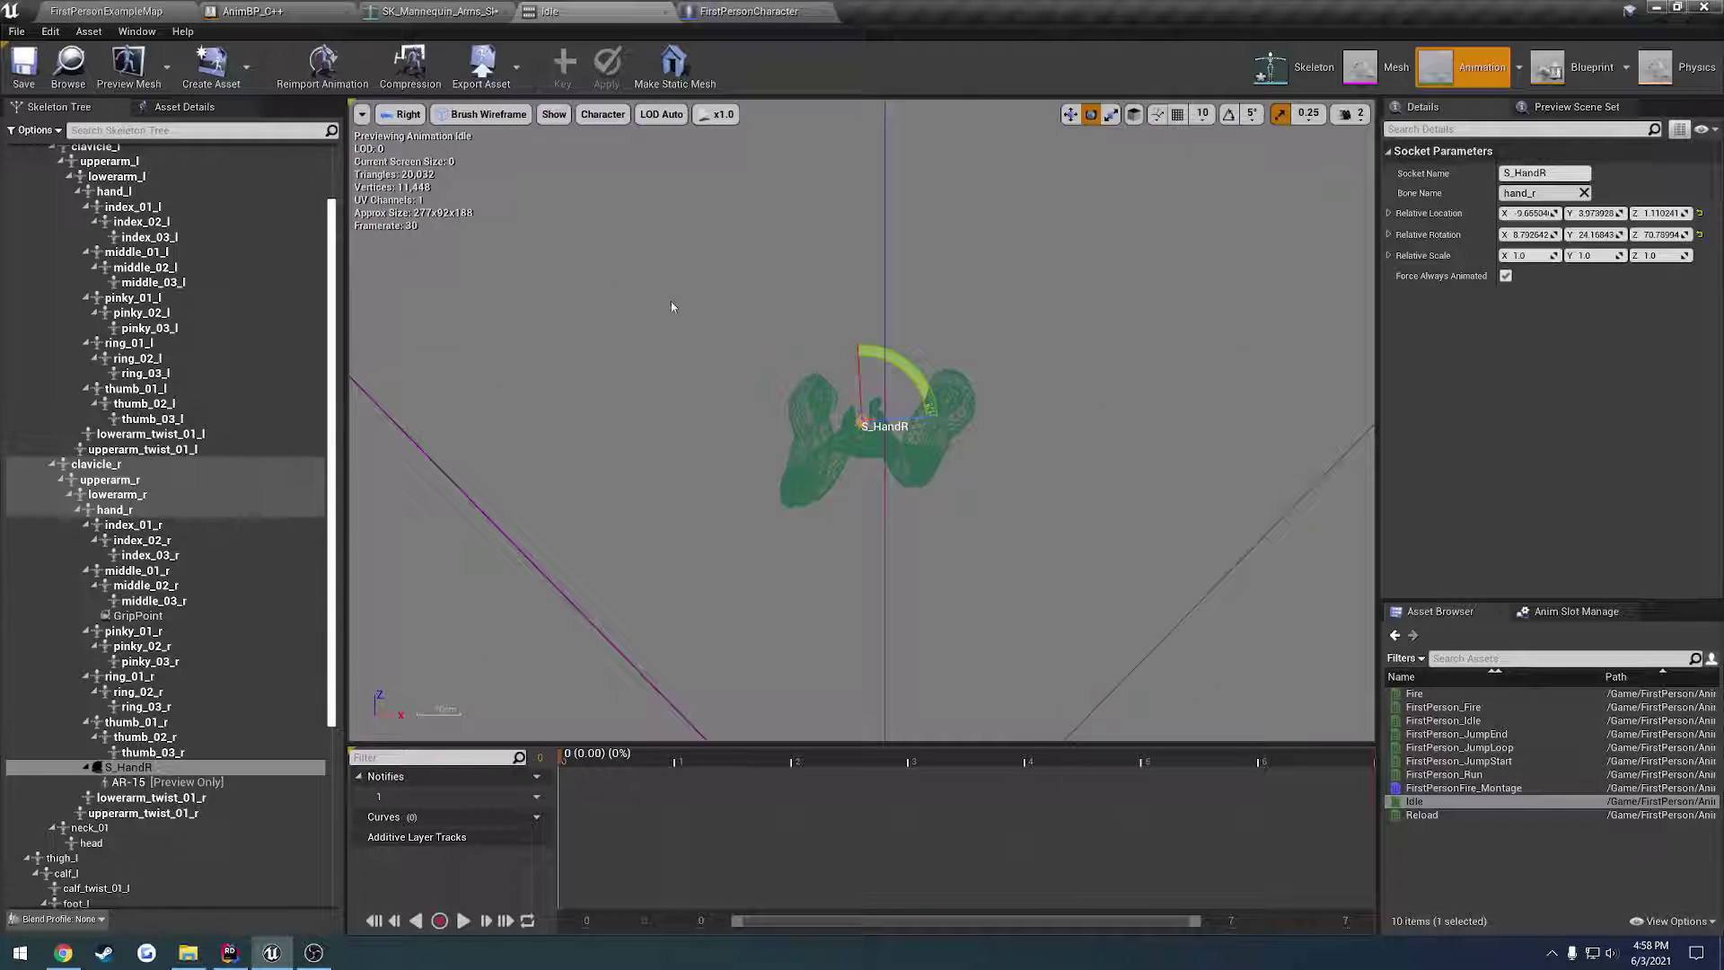
left_click(402, 114)
left_click(440, 240)
scroll(907, 386, "up", 5)
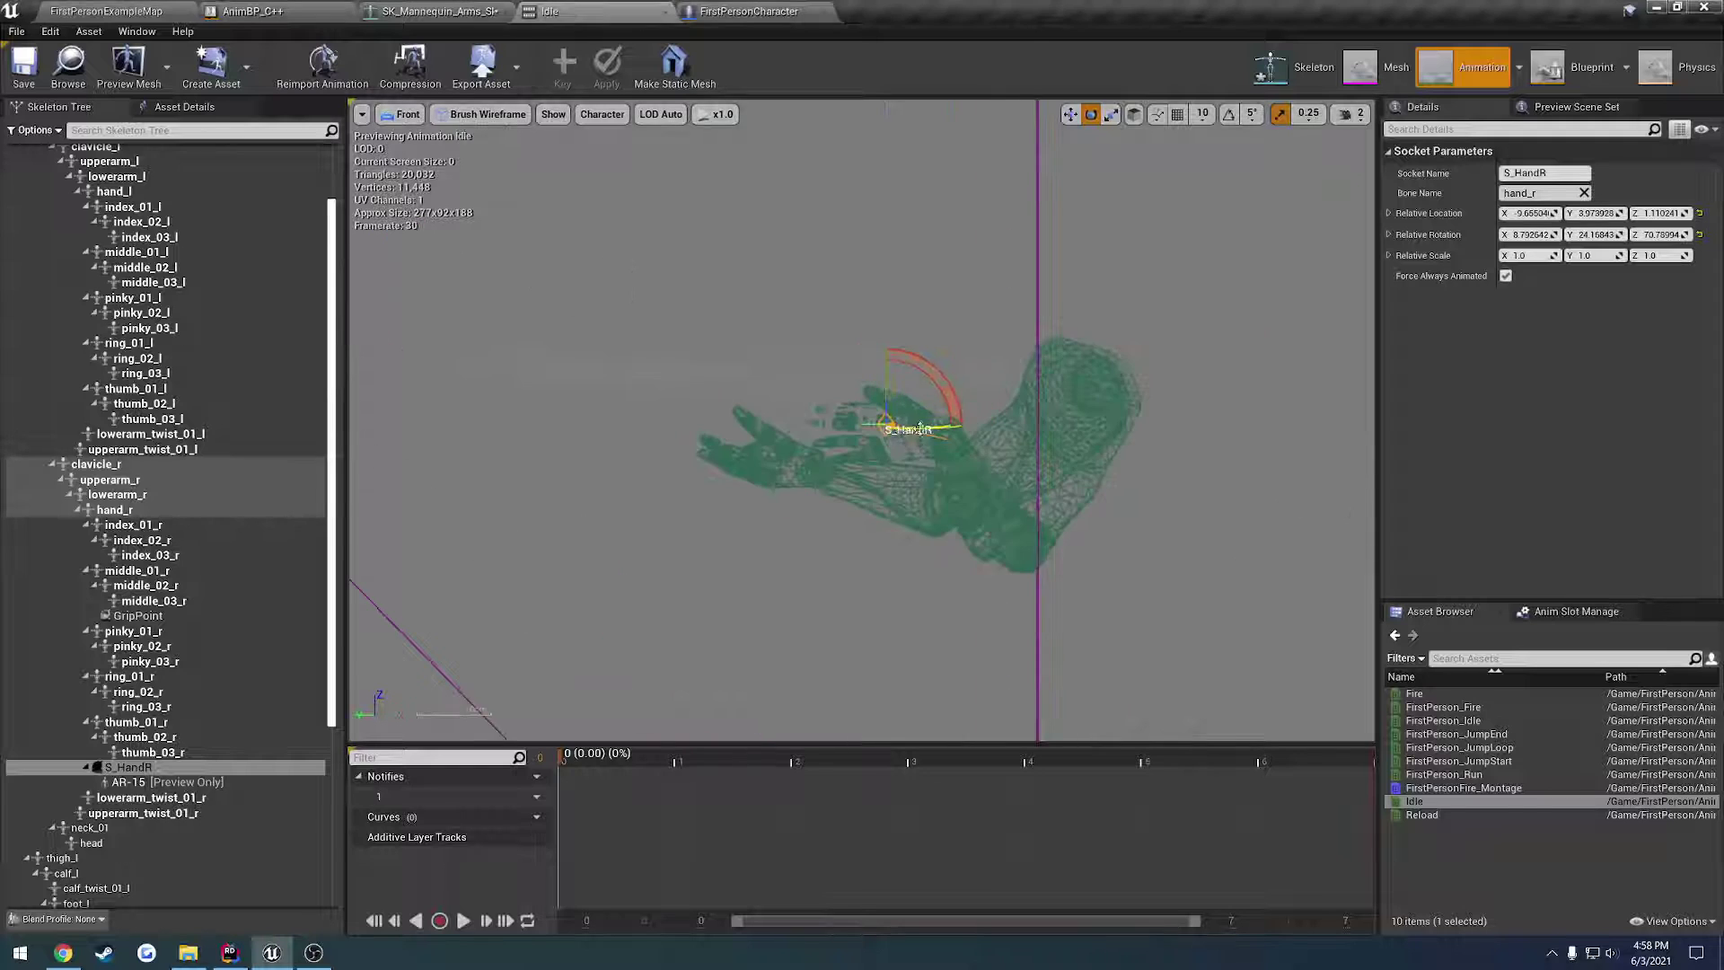
left_click_drag(909, 362, 911, 366)
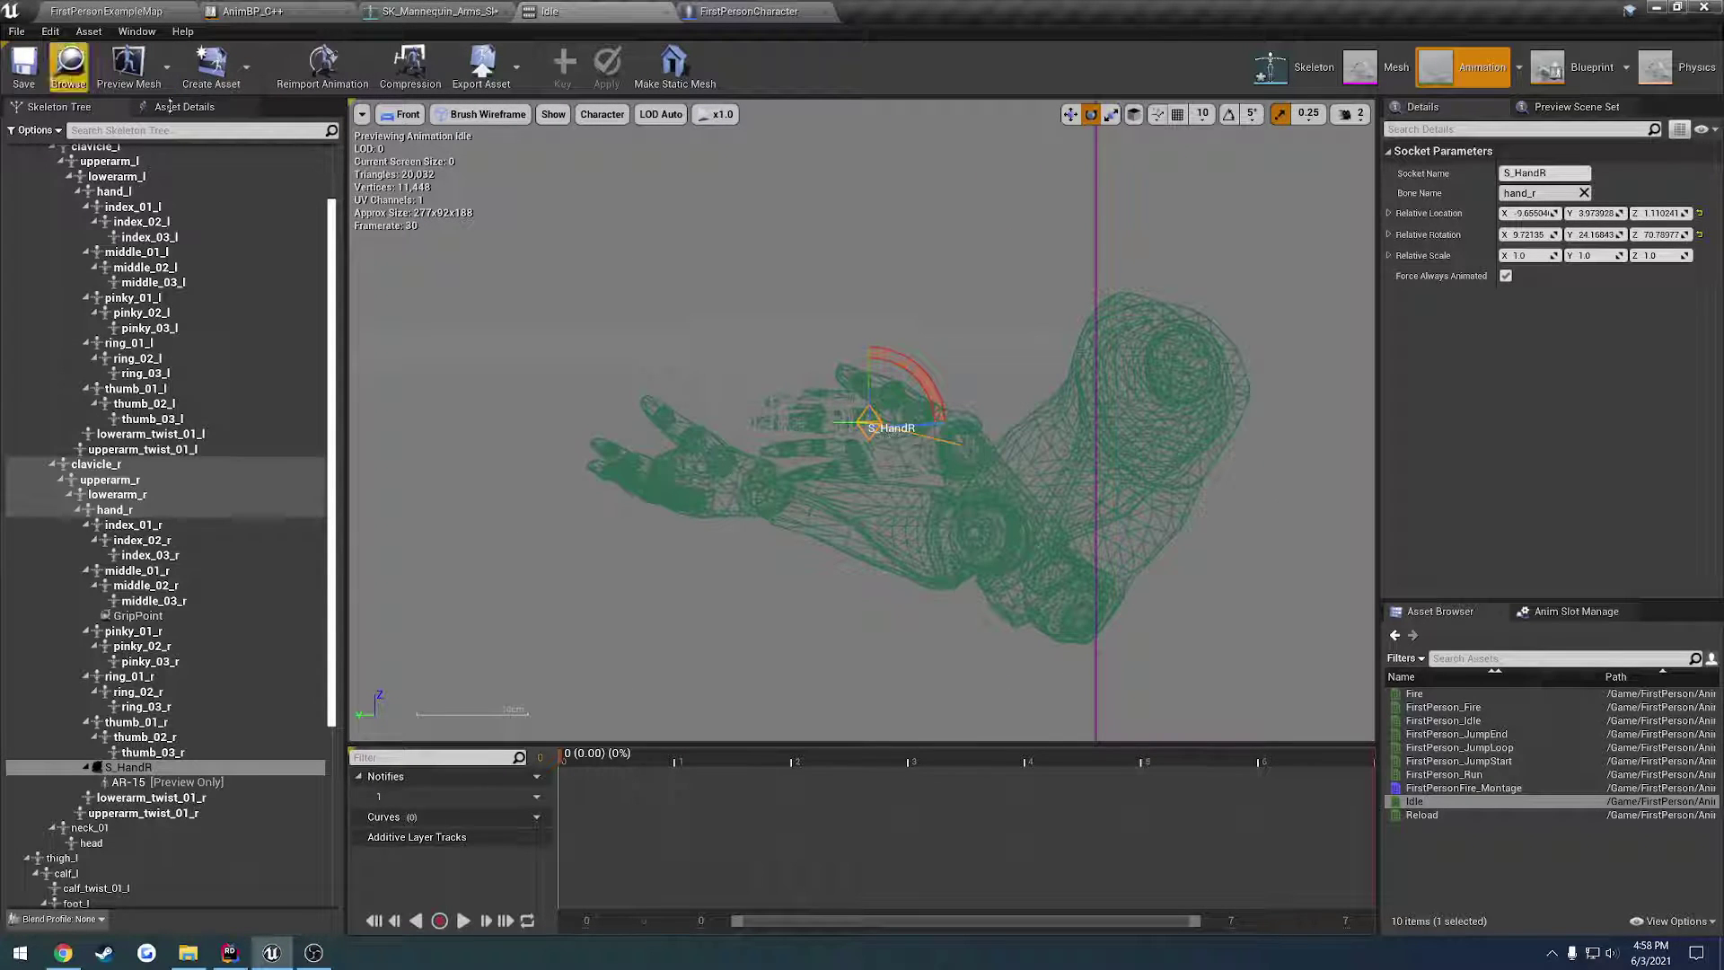
left_click(400, 114)
left_click(409, 142)
left_click_drag(596, 331, 627, 323, "alt")
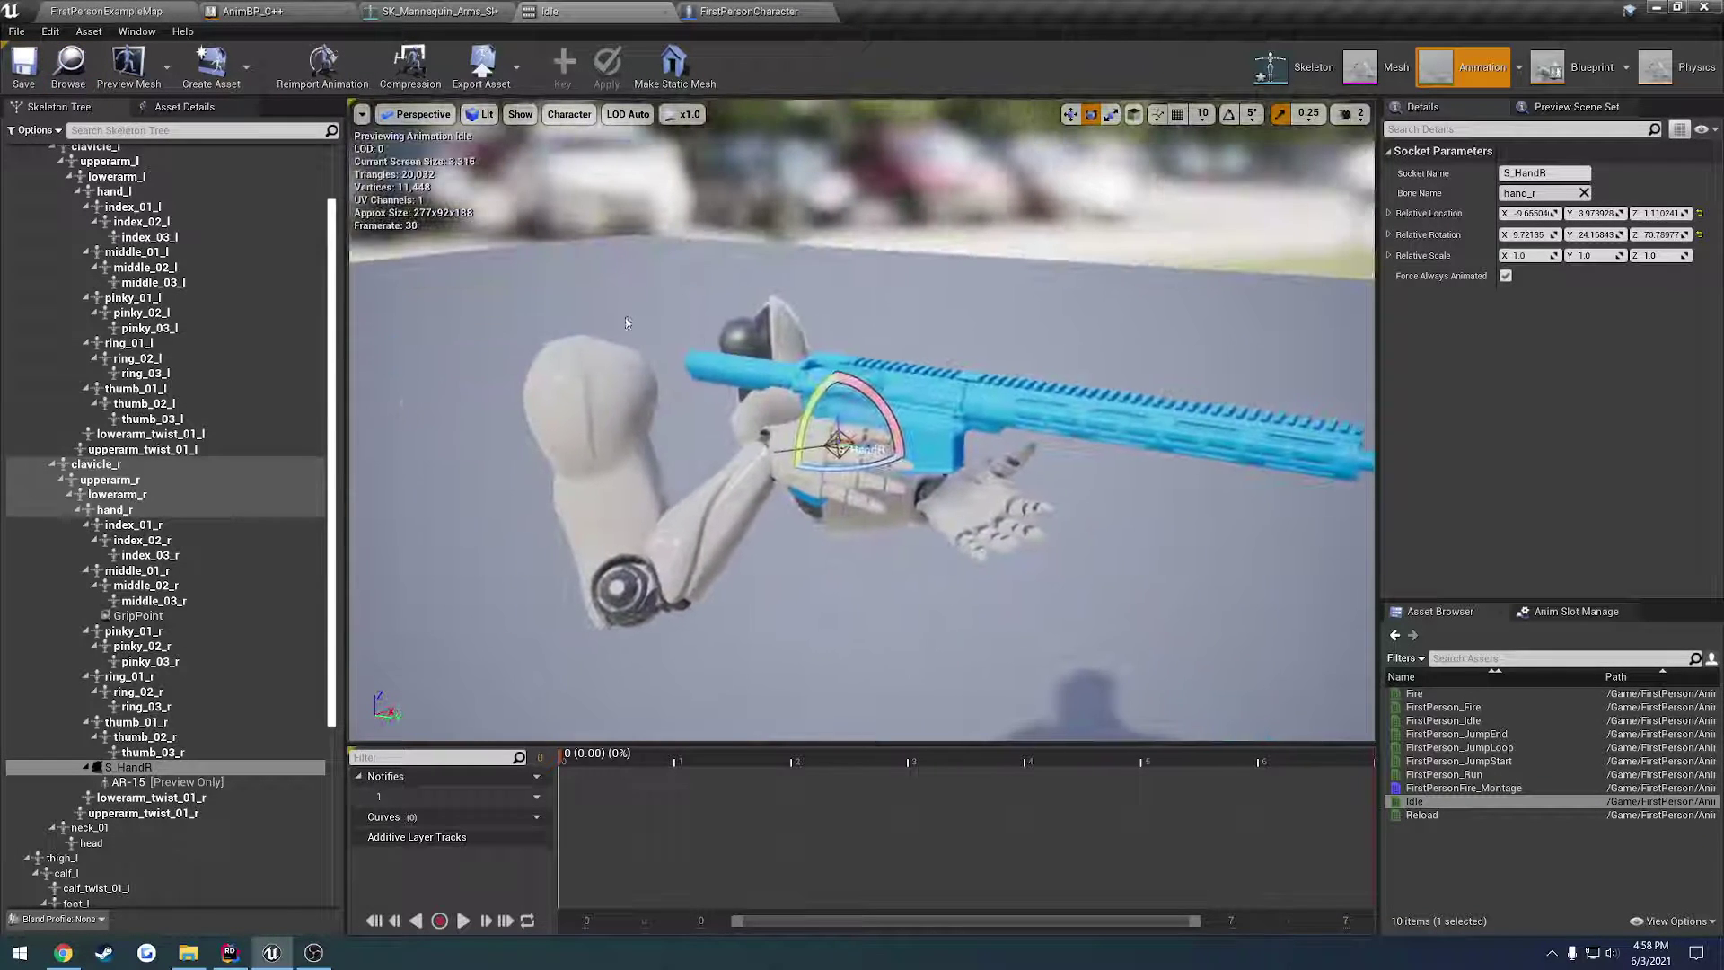
Step: Play-test the FirstPersonExampleMap level to check how the rifle and arms line up in the first-person view
left_click(106, 11)
left_click(1166, 61)
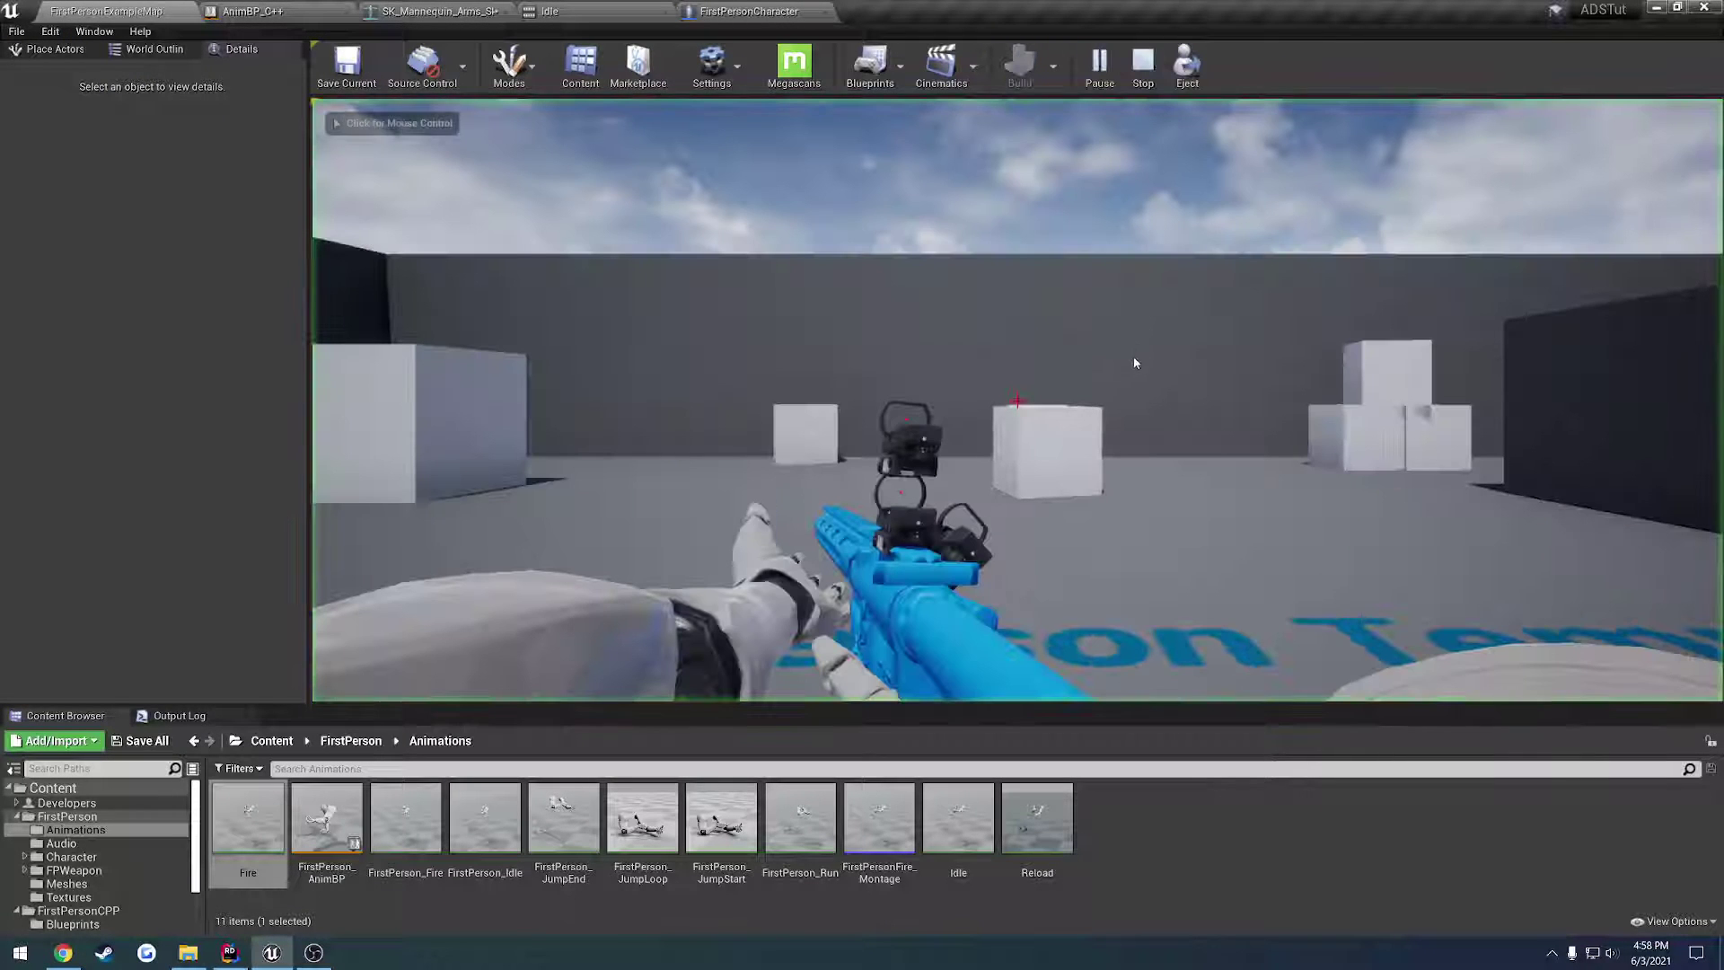
left_click(1102, 381)
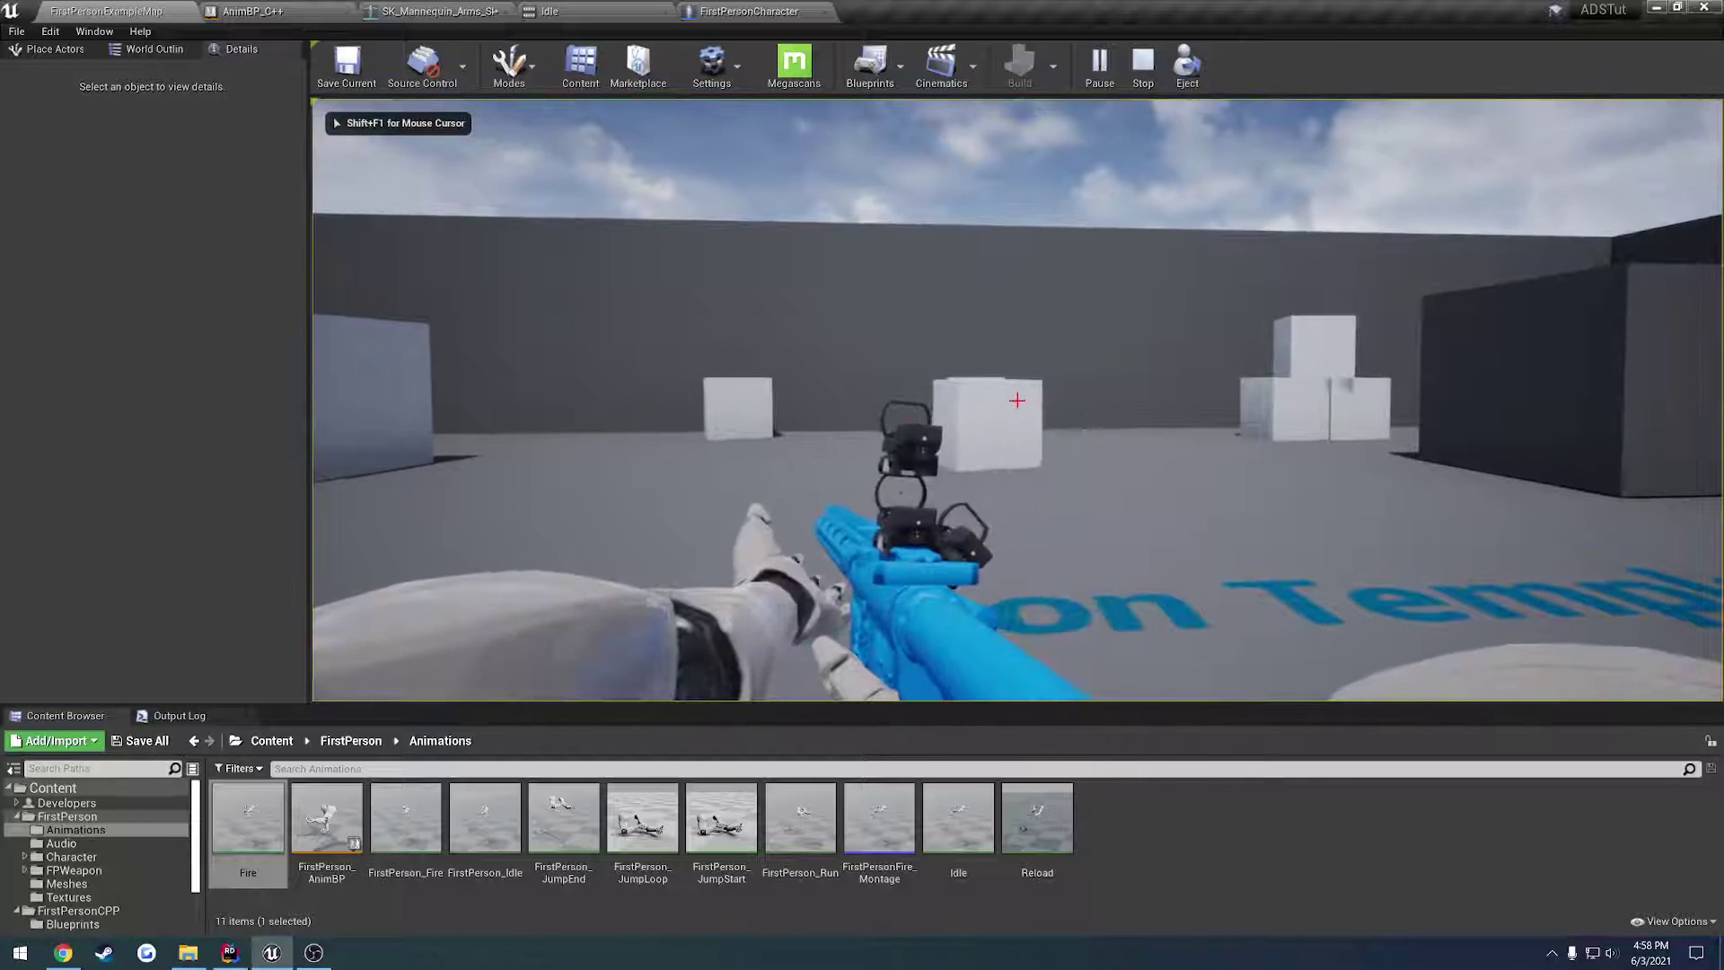
key("Escape")
Step: Set the Mesh 1P rotation in FirstPersonCharacter to X 0, Y 0, Z -90 degrees and compile
left_click(751, 10)
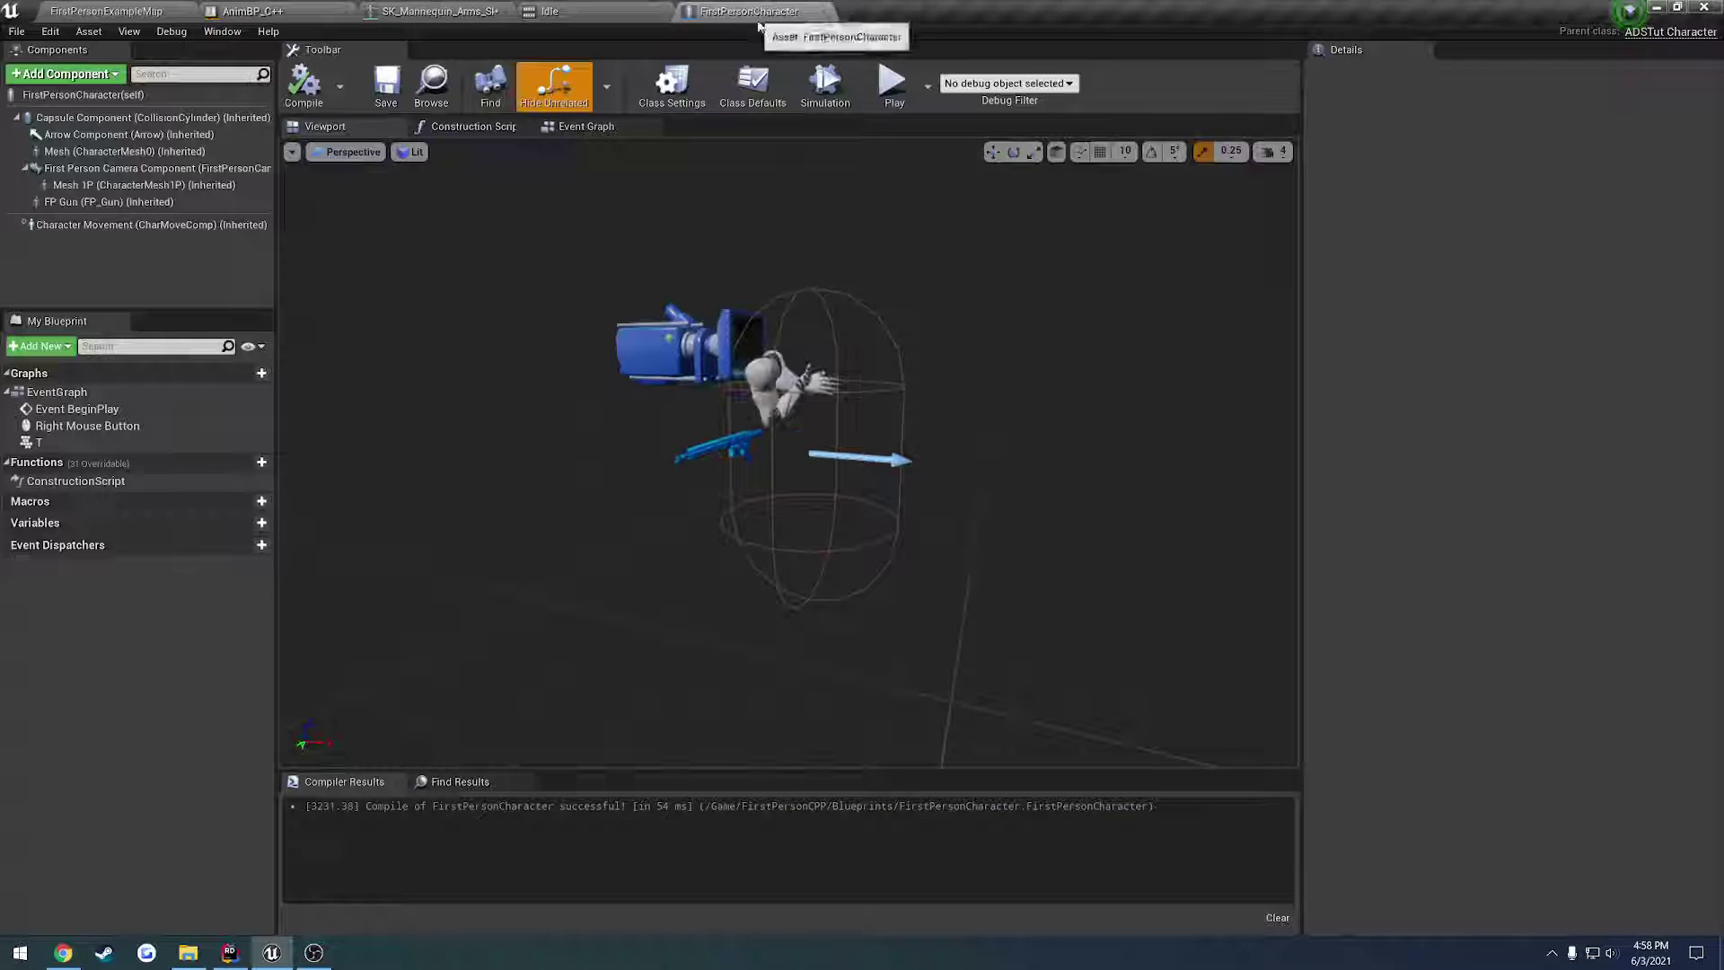
left_click_drag(750, 11, 269, 11)
left_click(777, 382)
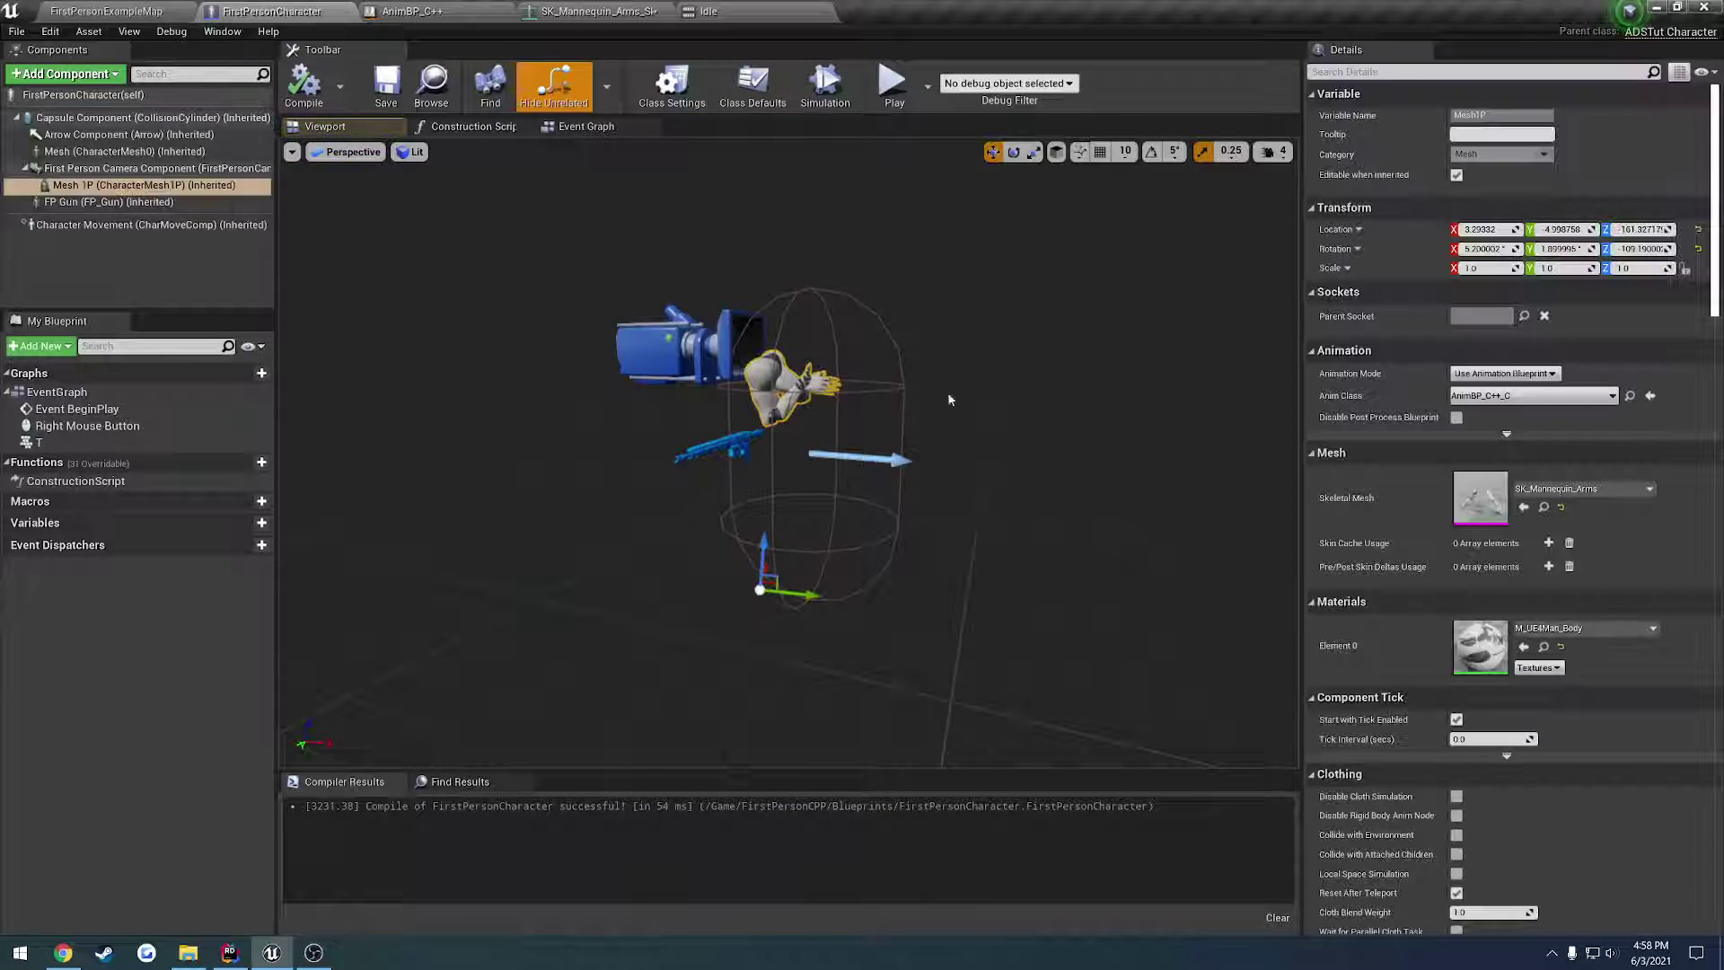
right_click_drag(988, 404, 781, 345)
key("d")
key("w")
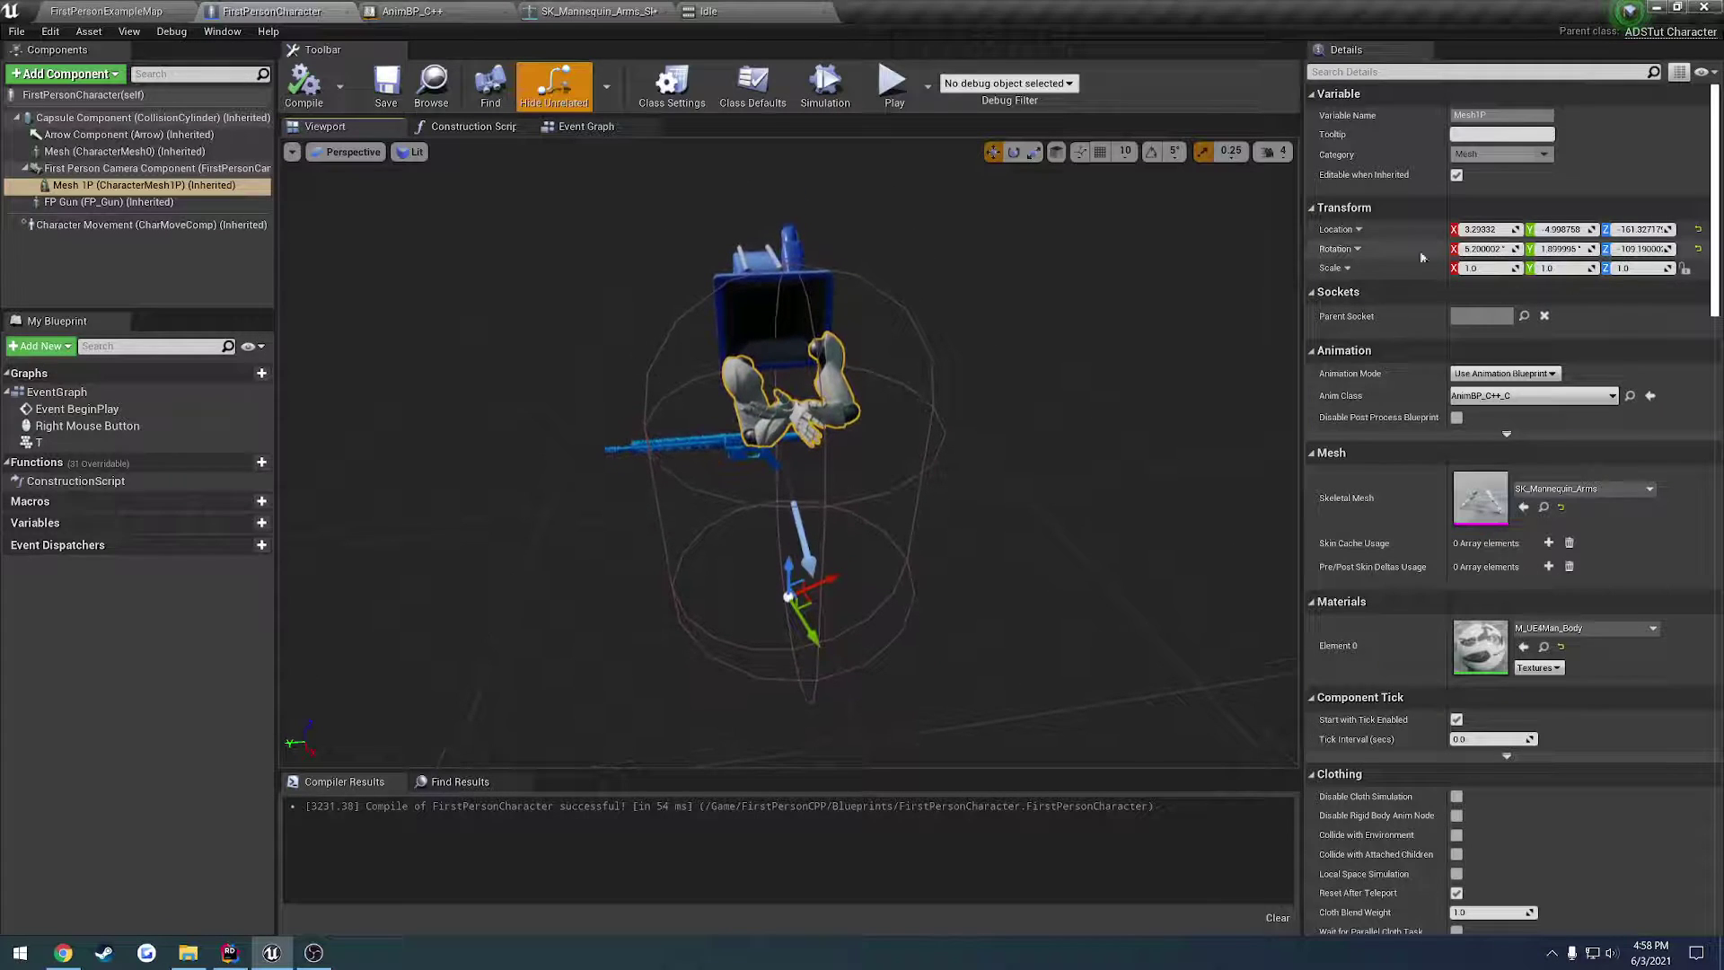
left_click(1482, 246)
type("0")
key("Tab")
type("0")
key("Tab")
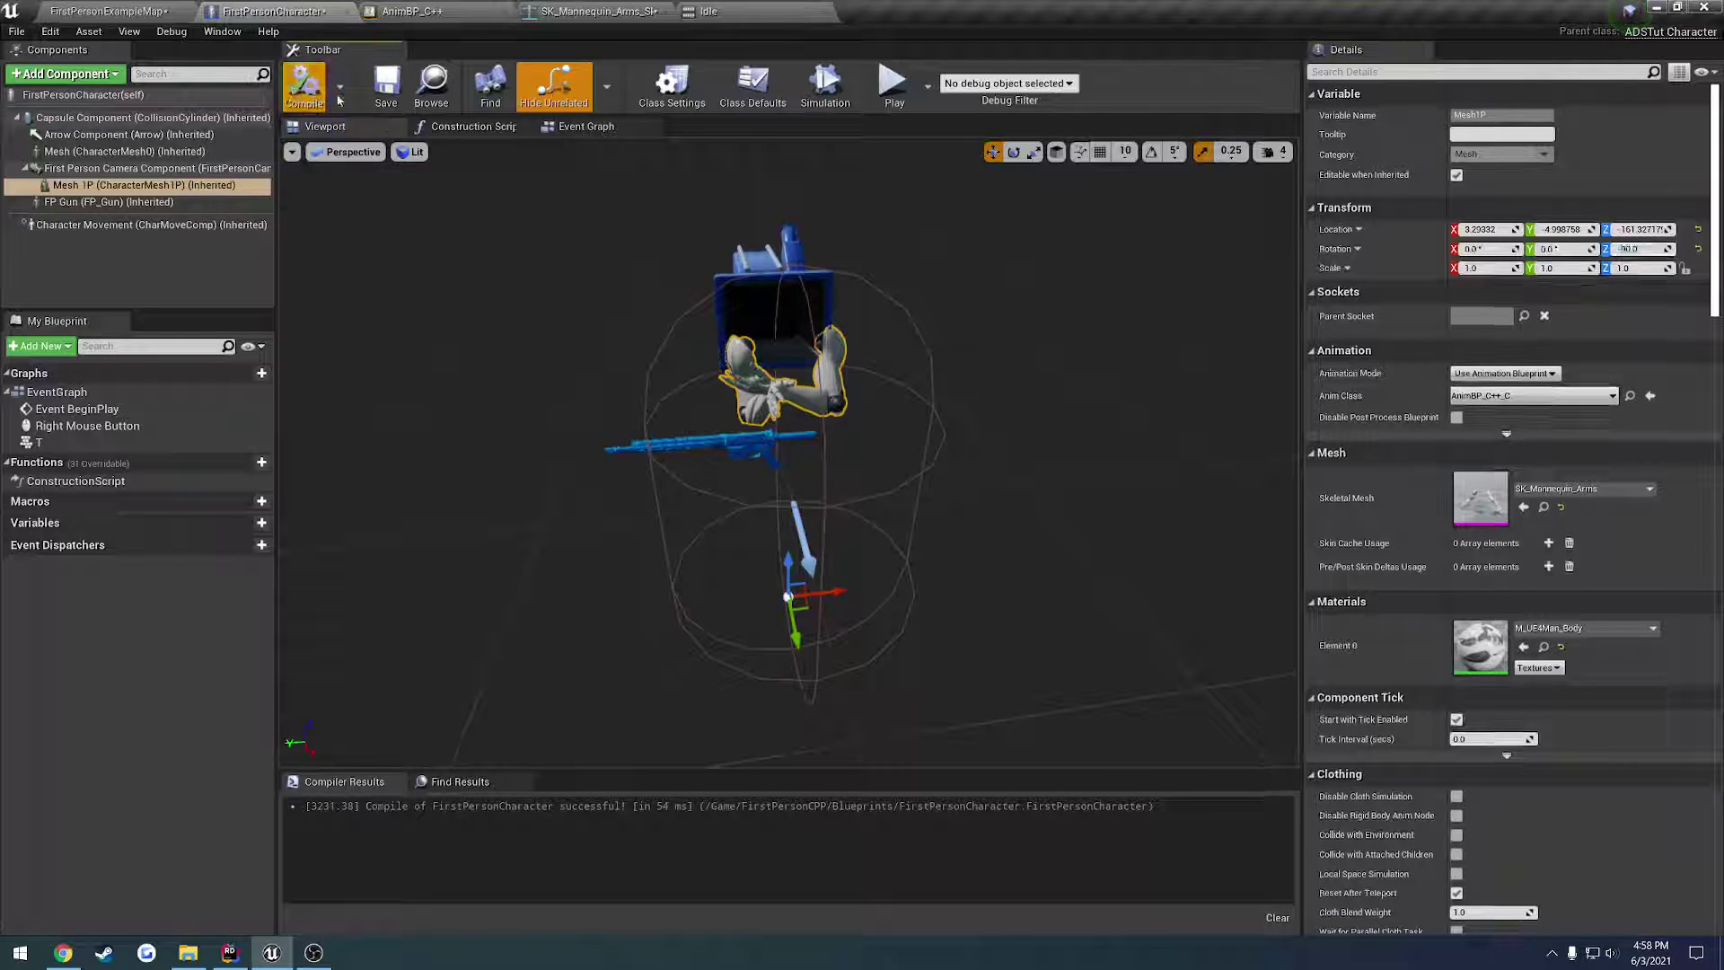
left_click(633, 265)
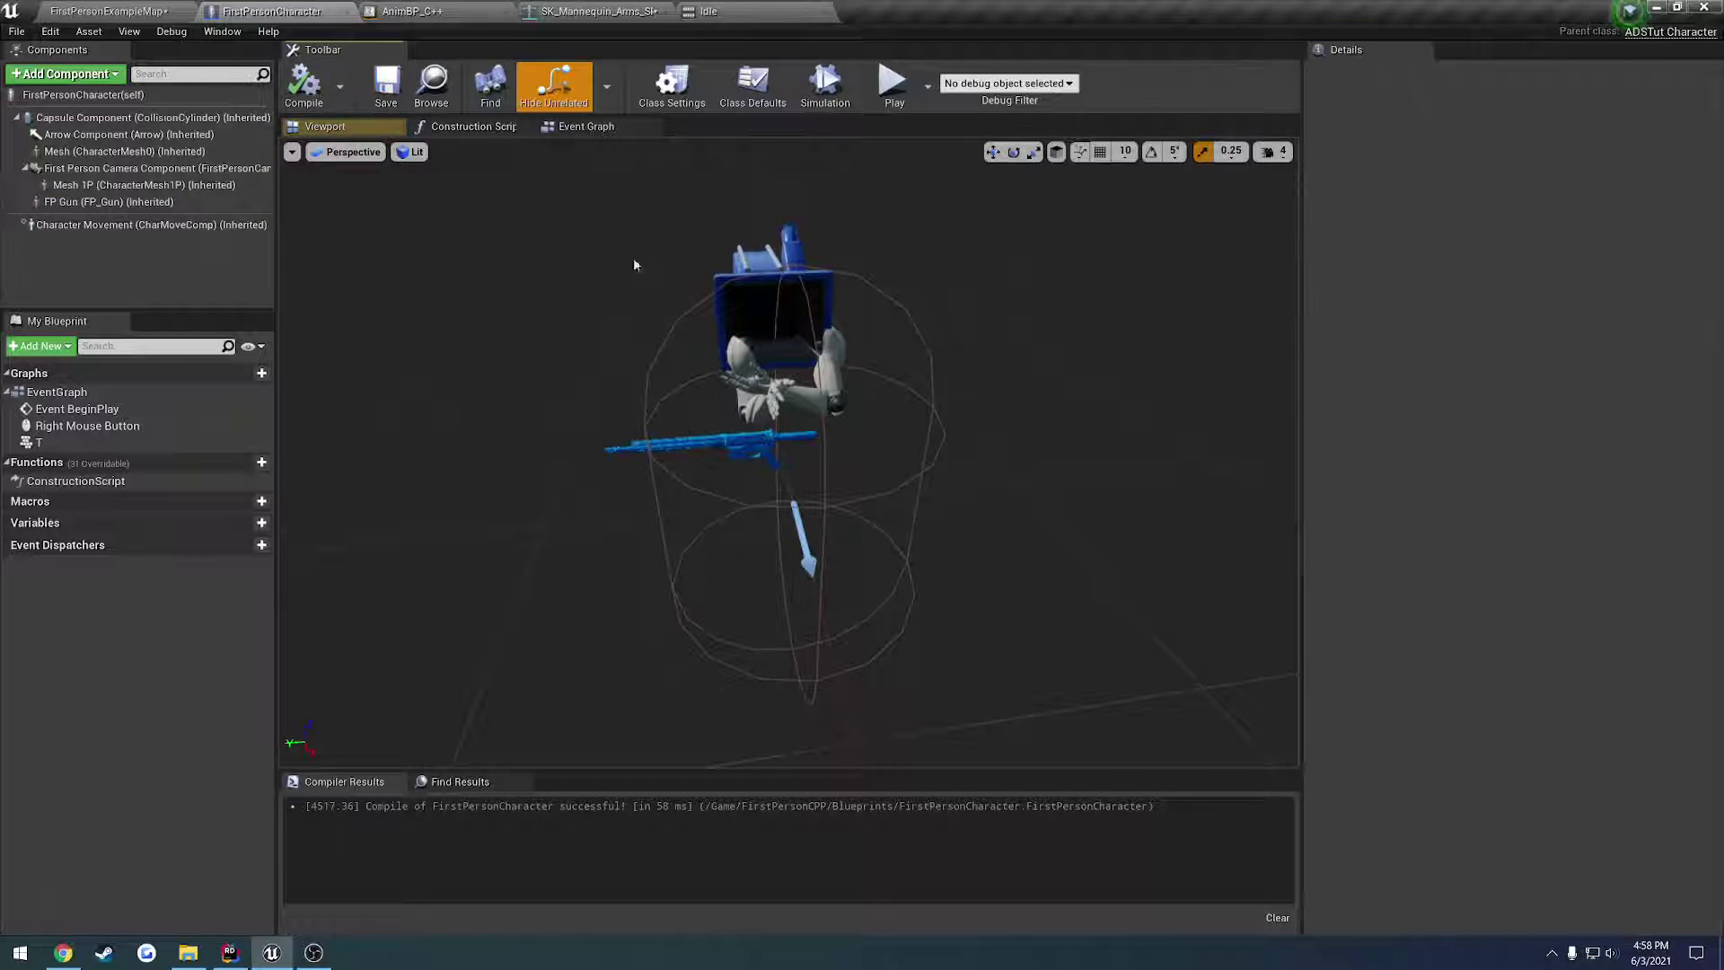
Step: Set the Mesh 1P location to 0 on X and Y, and compile the FirstPersonCharacter blueprint
left_click(827, 384)
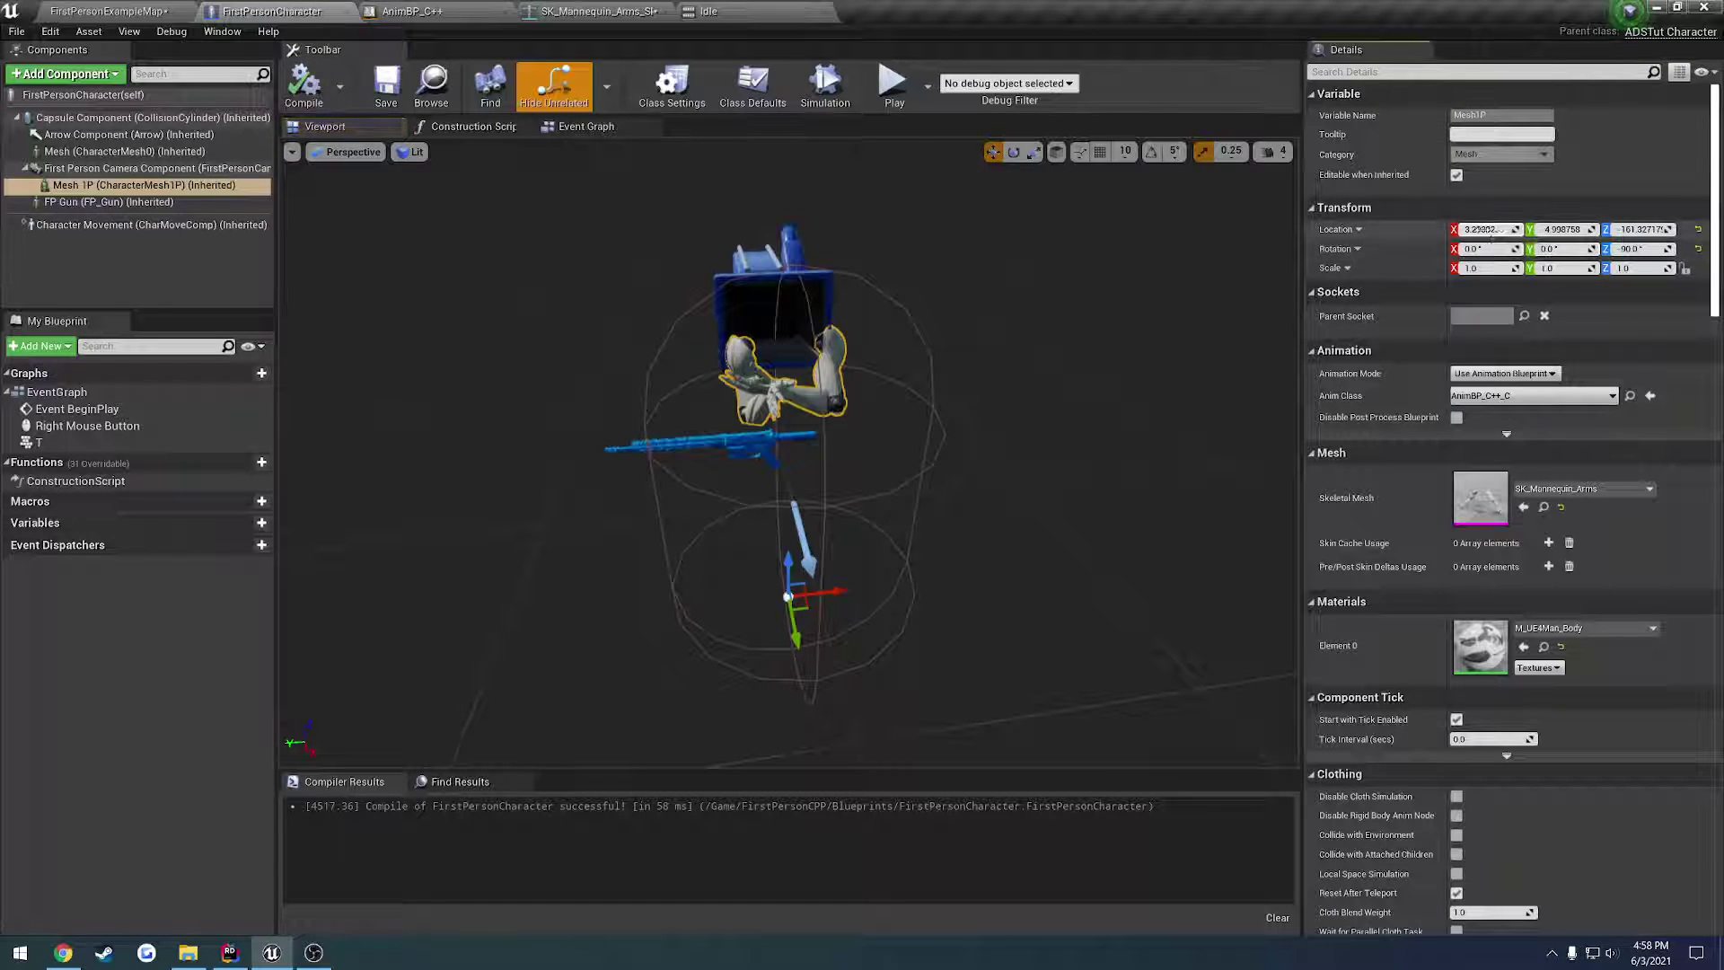
left_click(1486, 230)
type("0")
key("Tab")
key("Return")
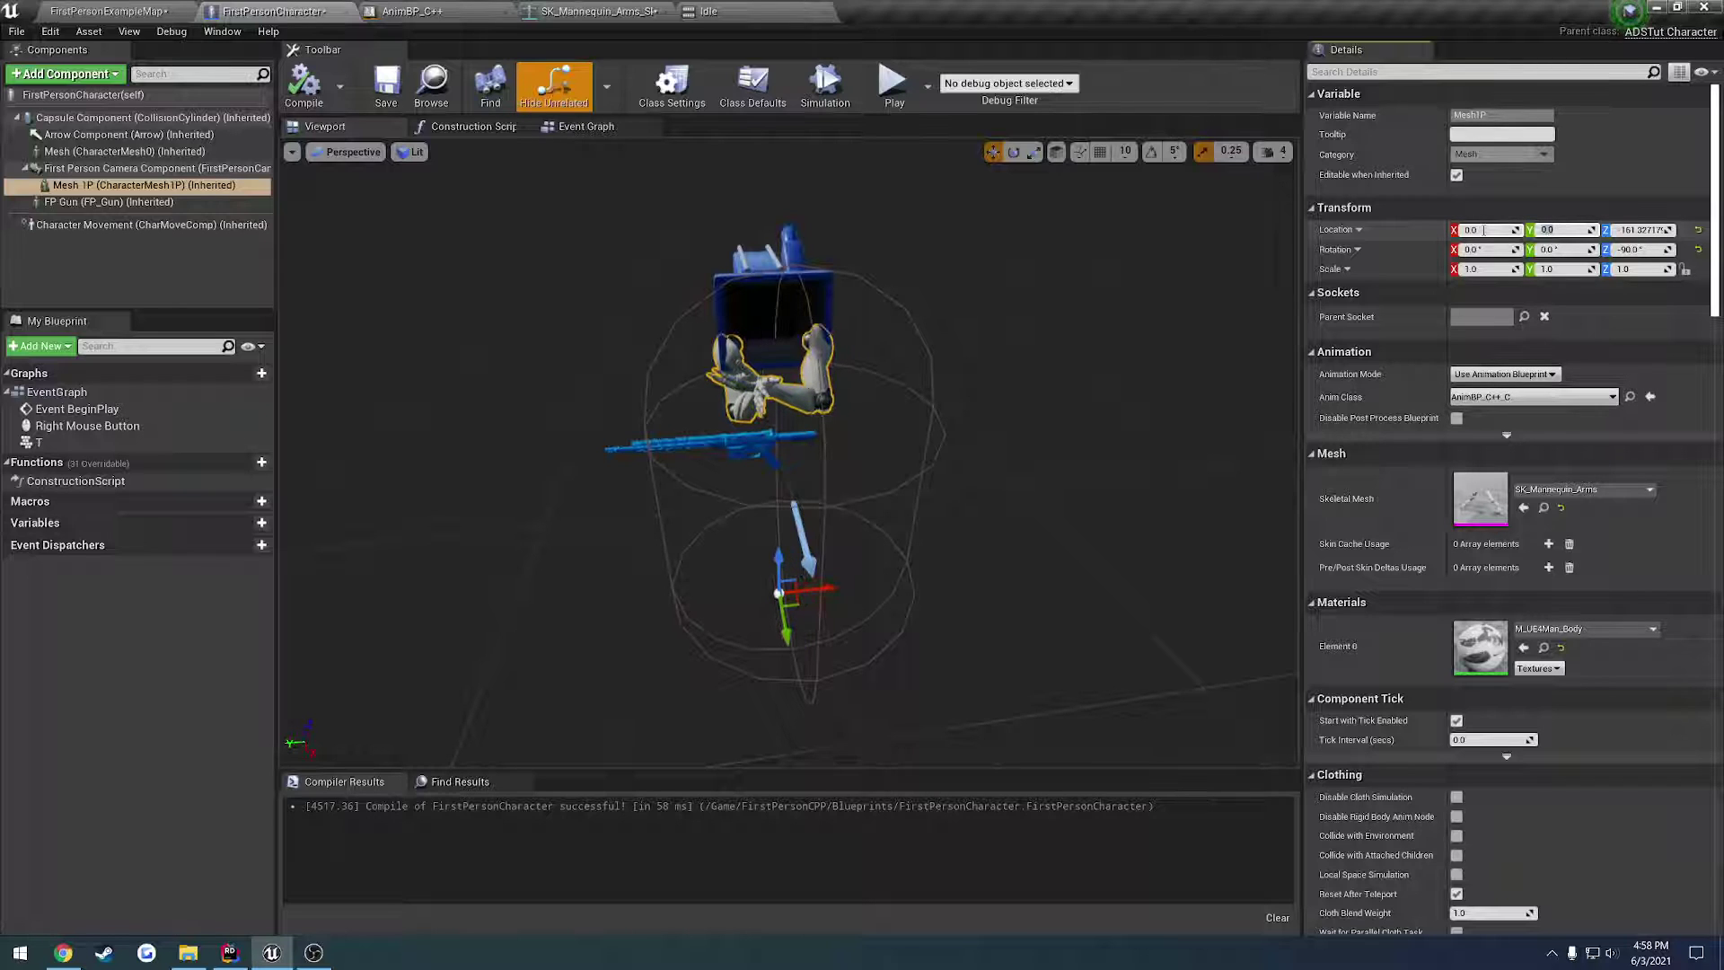
left_click(308, 94)
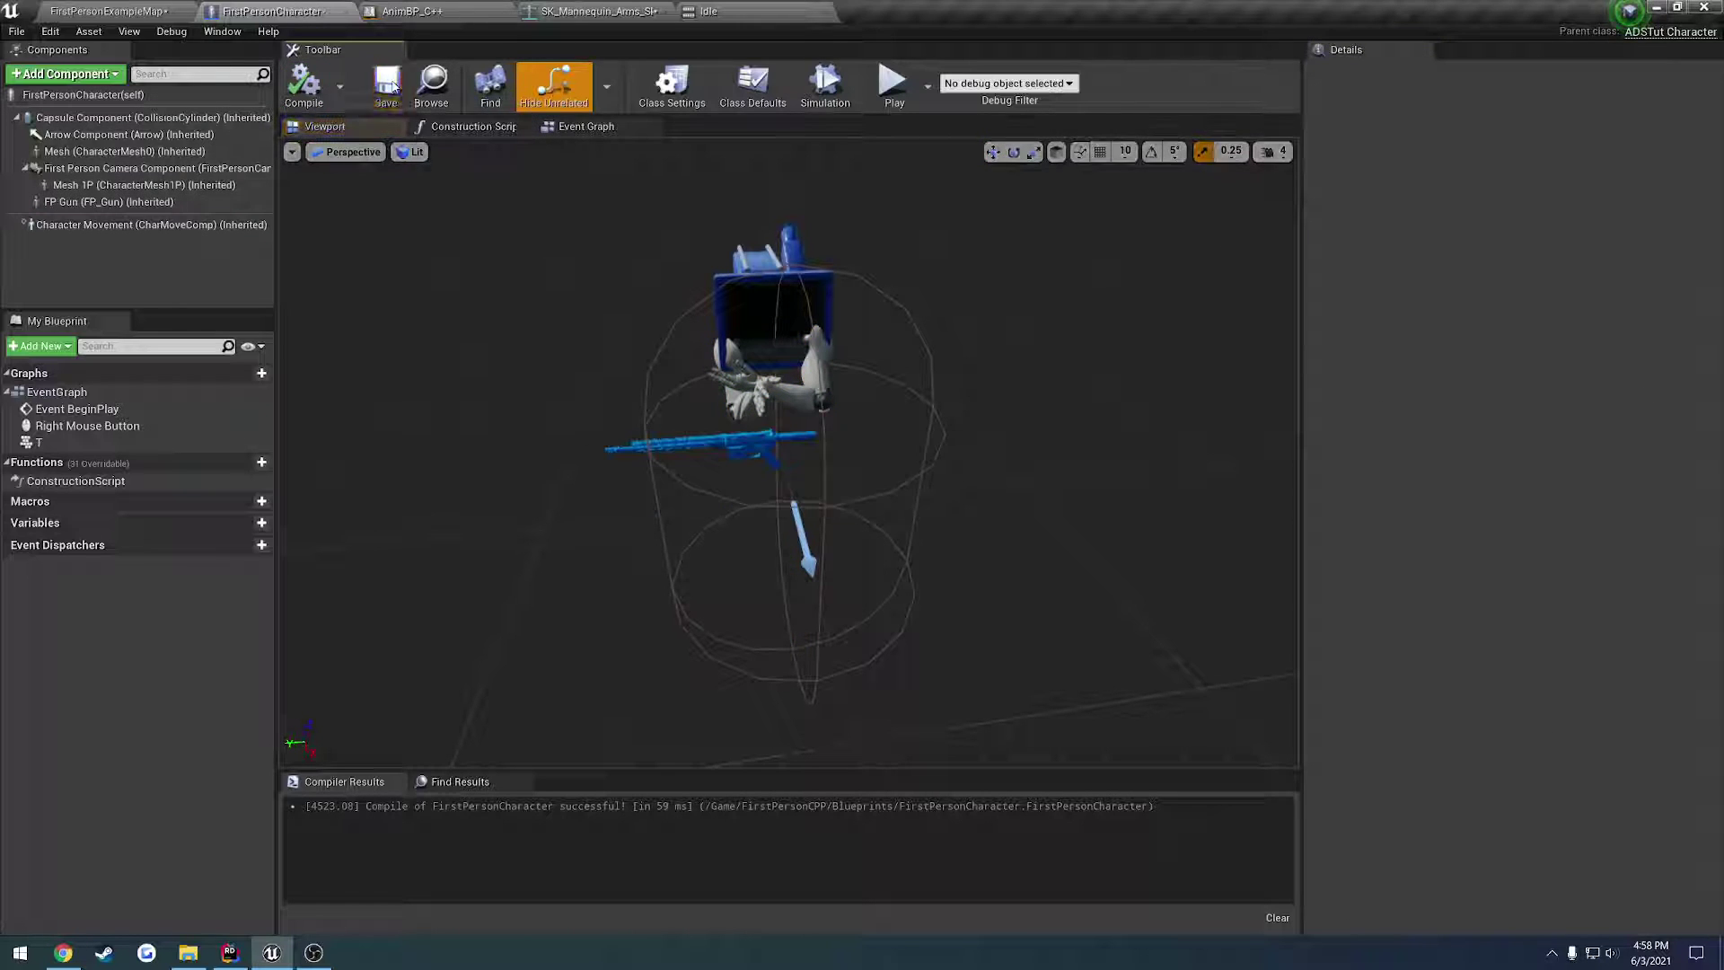
left_click(758, 408)
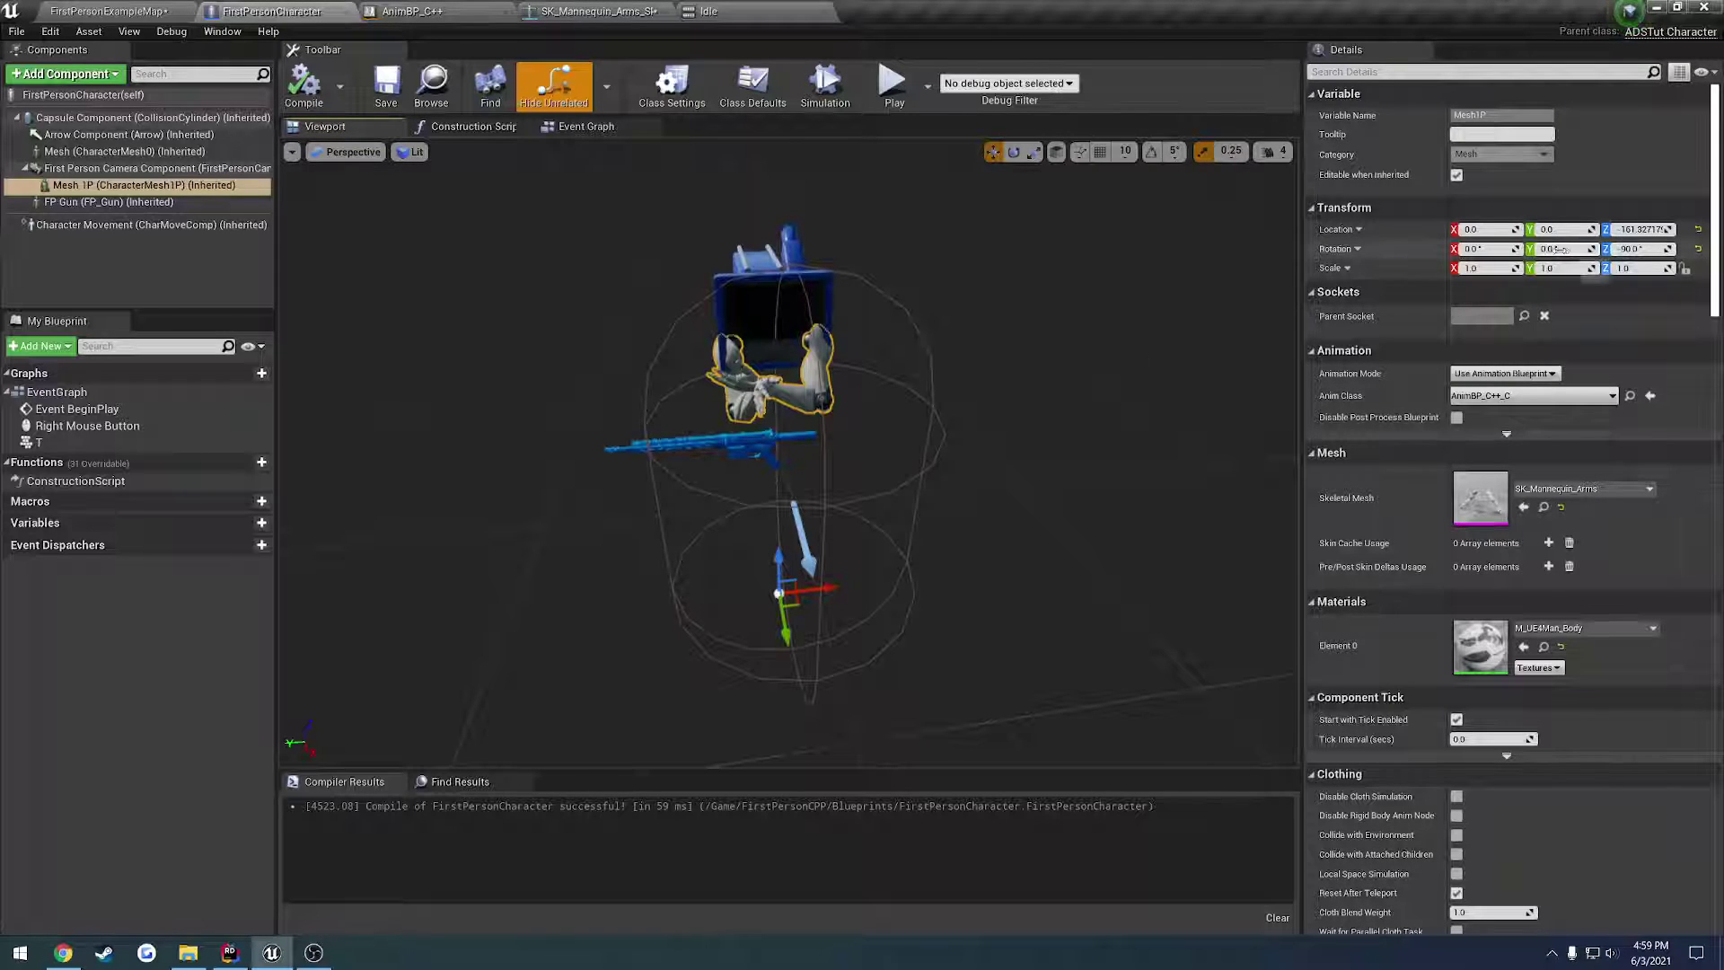
Step: Return to the FirstPersonExampleMap level and save the changes
left_click(111, 11)
left_click(16, 31)
left_click(135, 172)
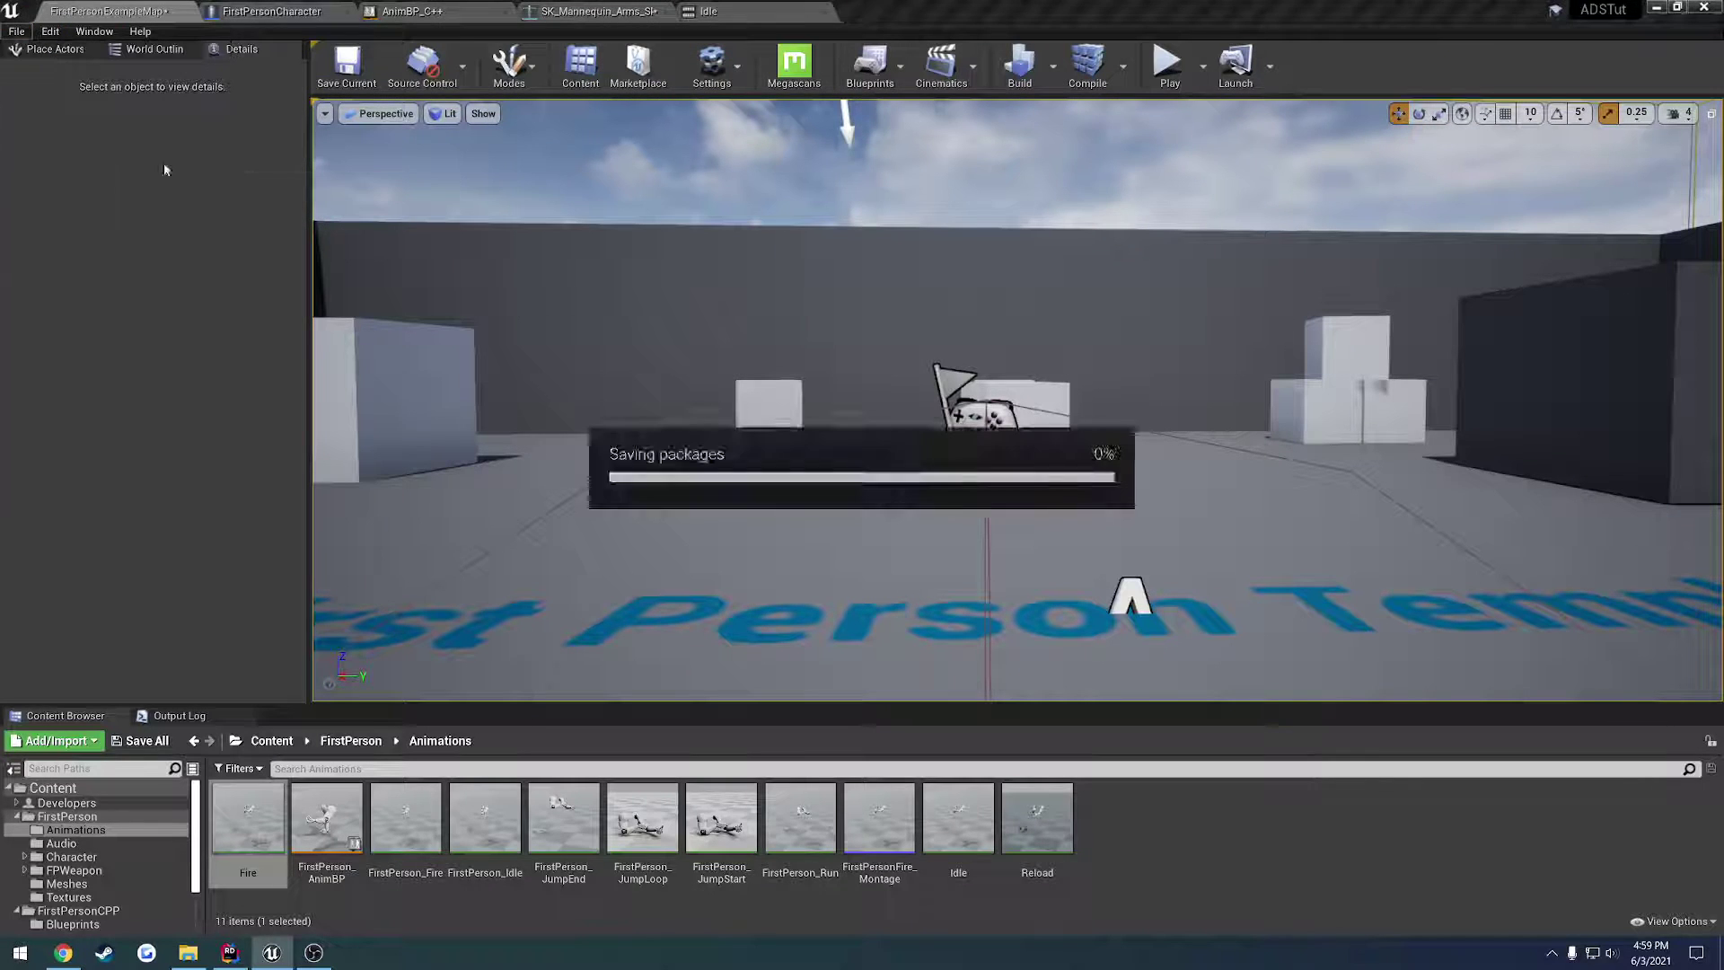
Step: Play-test the level to check the rifle's alignment at rest and while aiming down the sights
left_click(1167, 65)
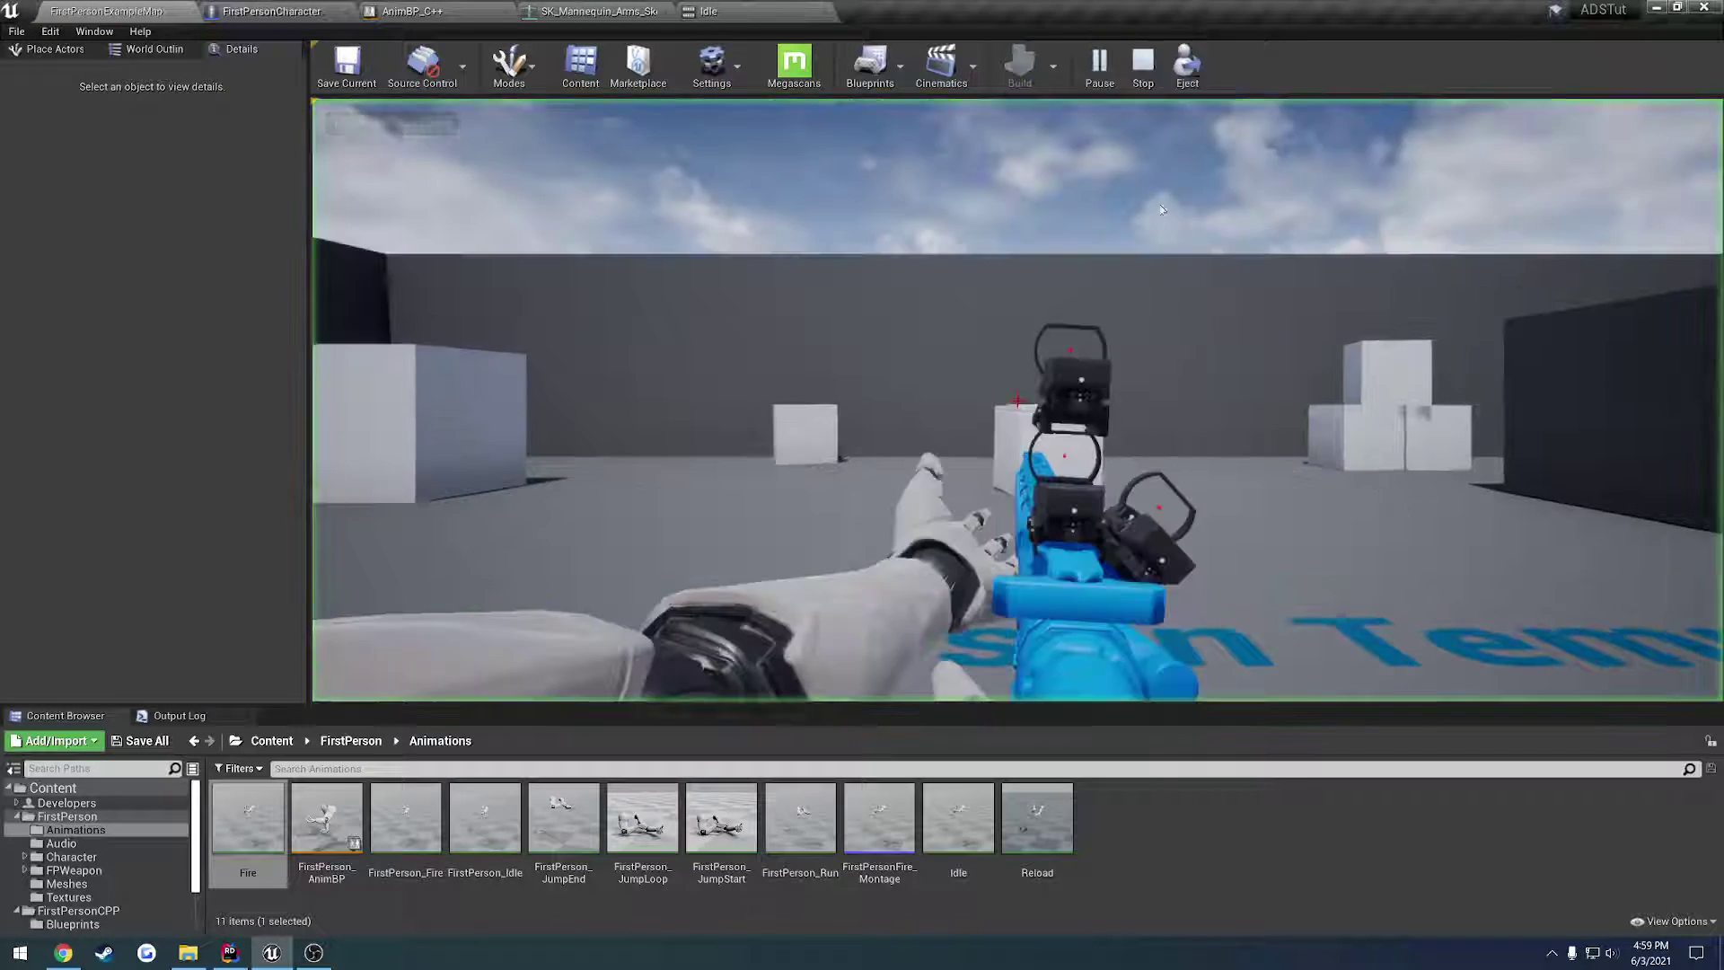
left_click(1123, 317)
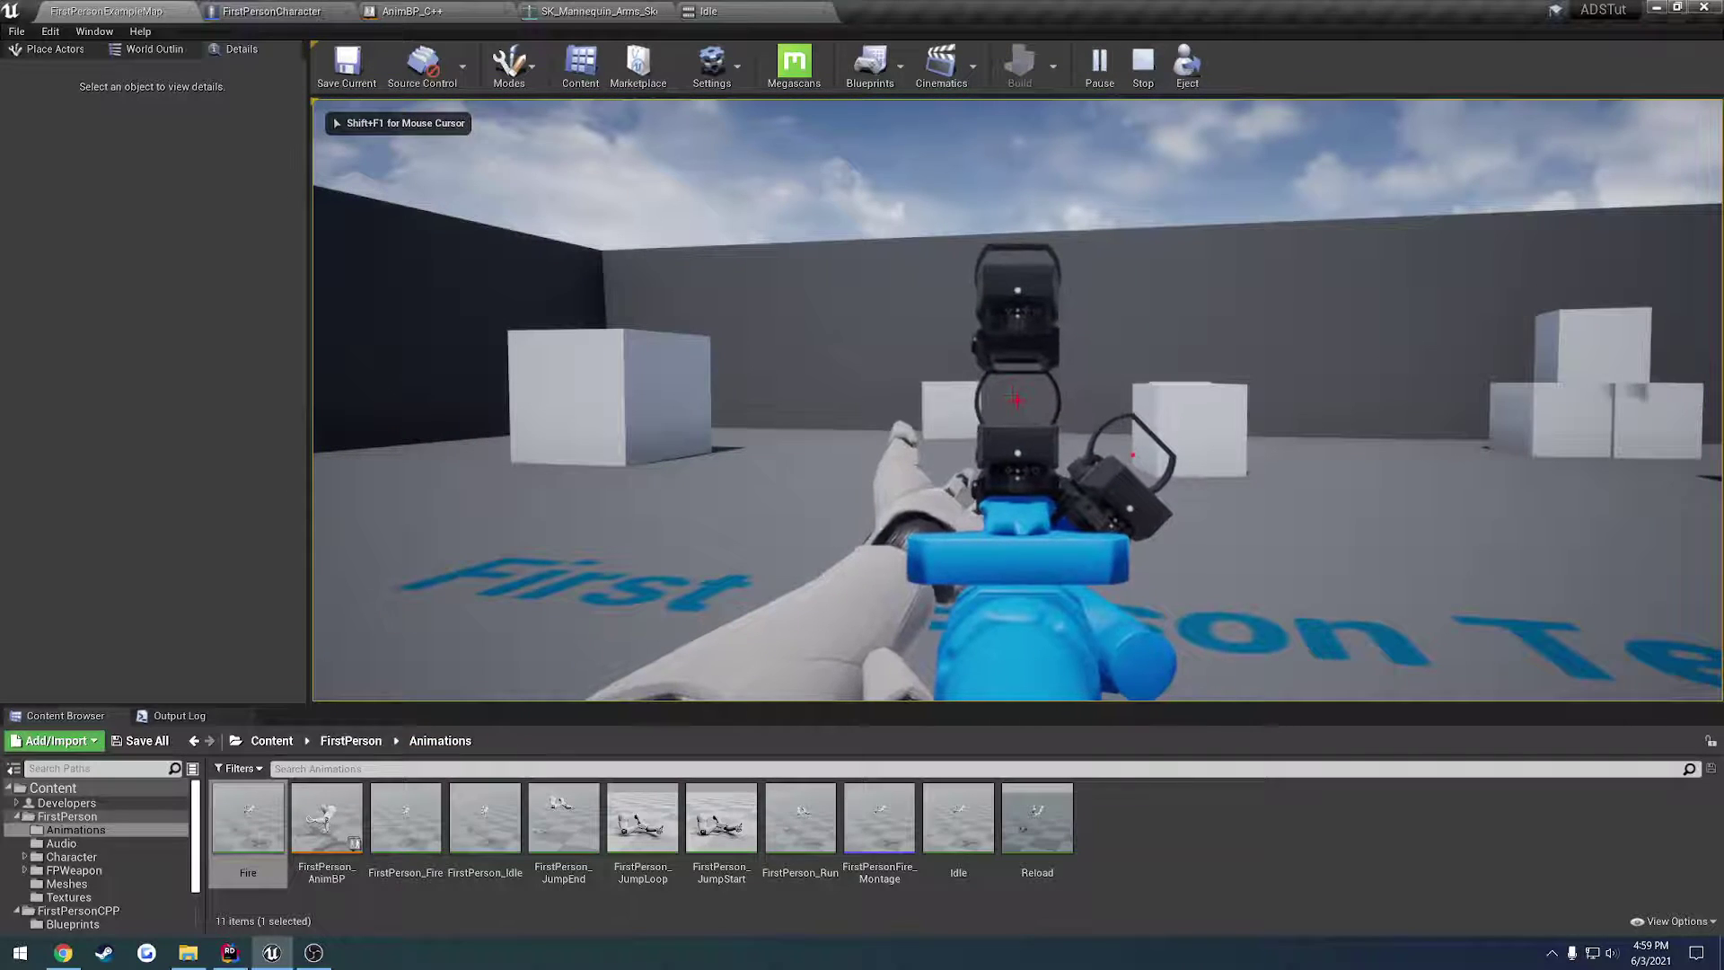
left_click(1017, 399)
scroll(1016, 400, "up", 1)
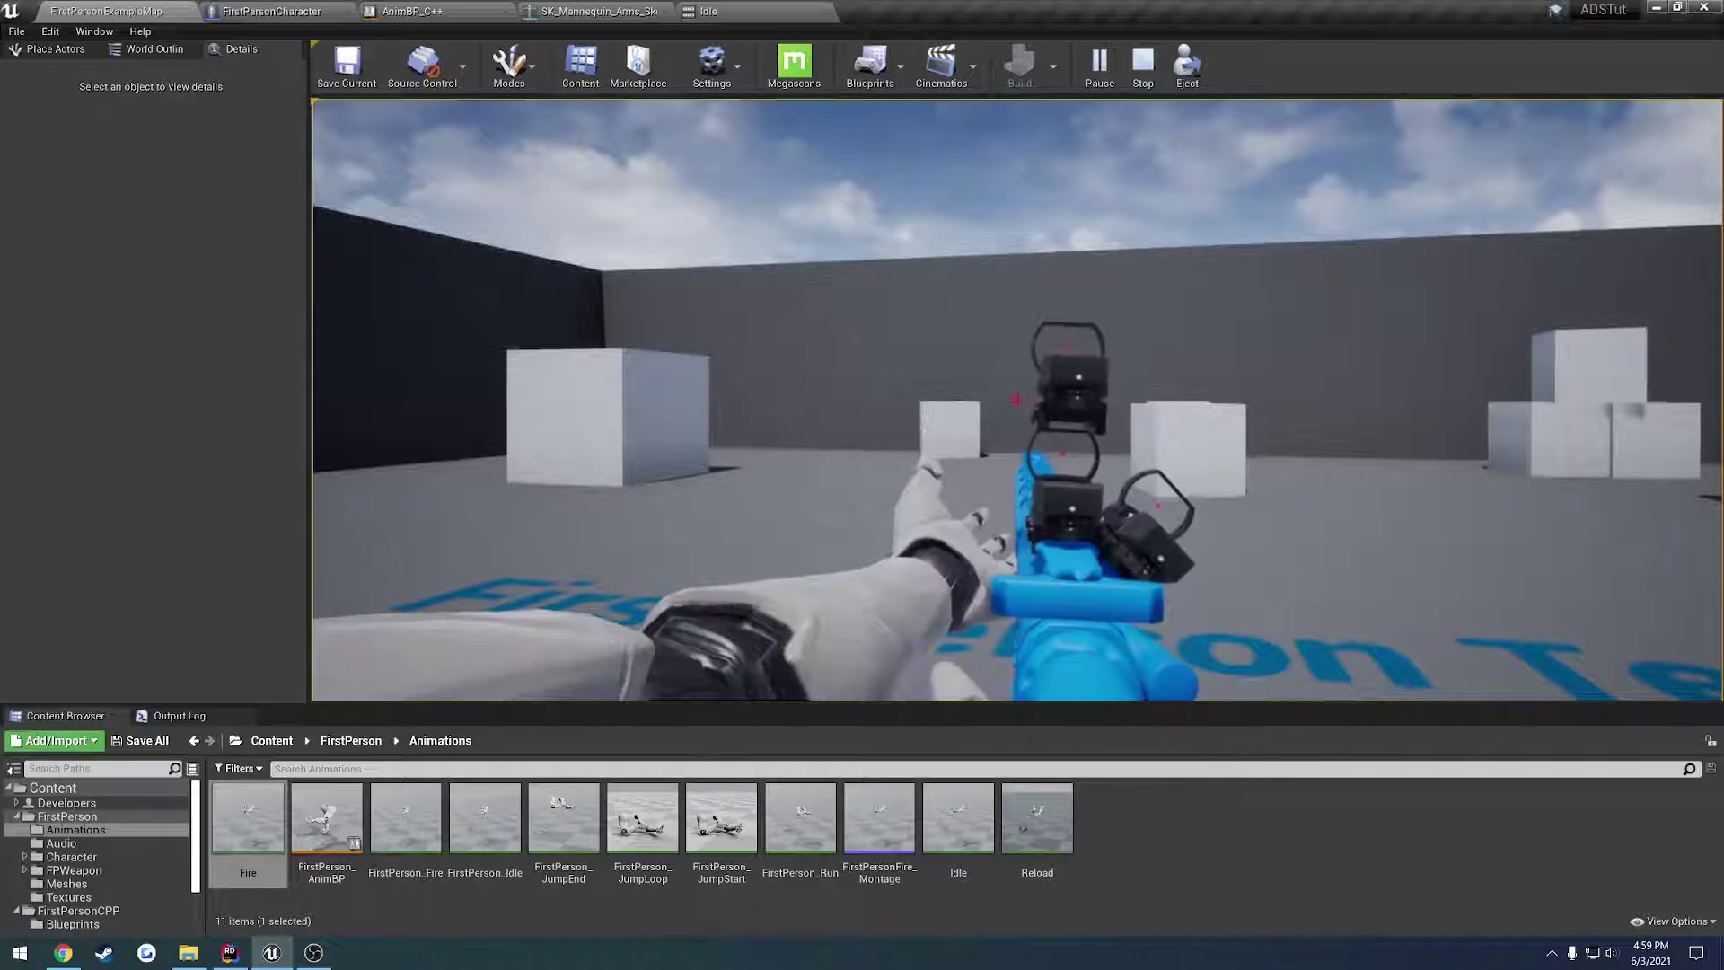
key("Escape")
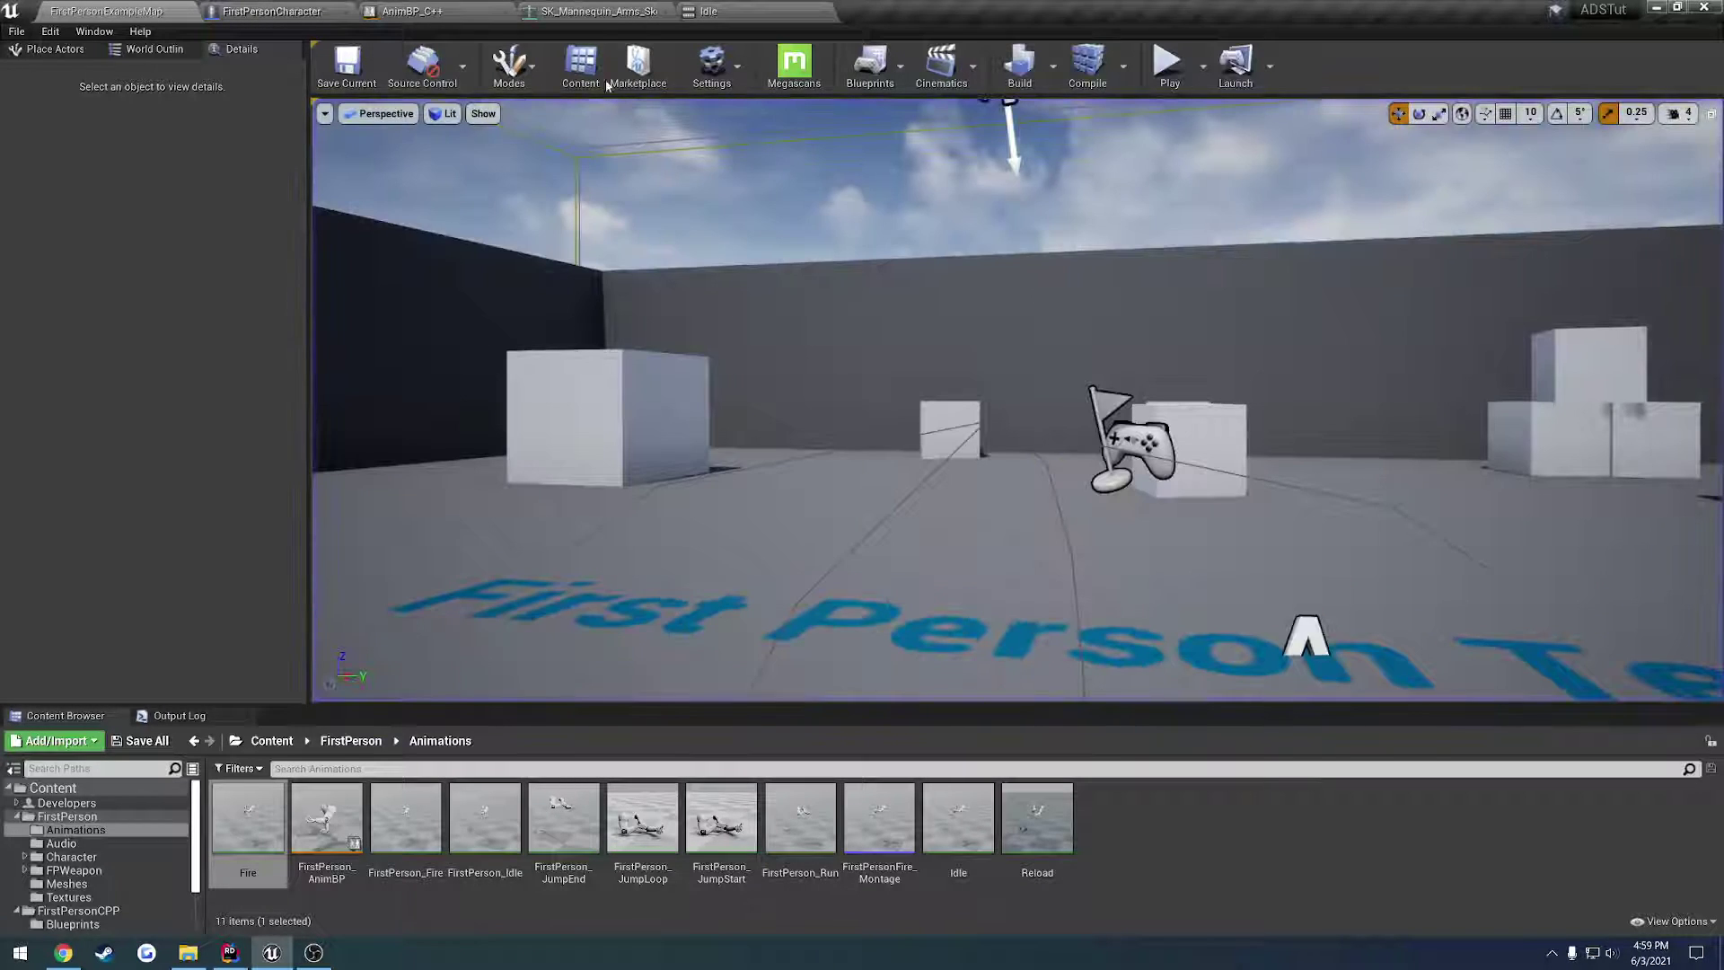
Step: Rotate the S_HandR socket in the Idle animation from the Right view to about X 9.5, Y 21.7, Z 70.3 degrees
left_click(705, 11)
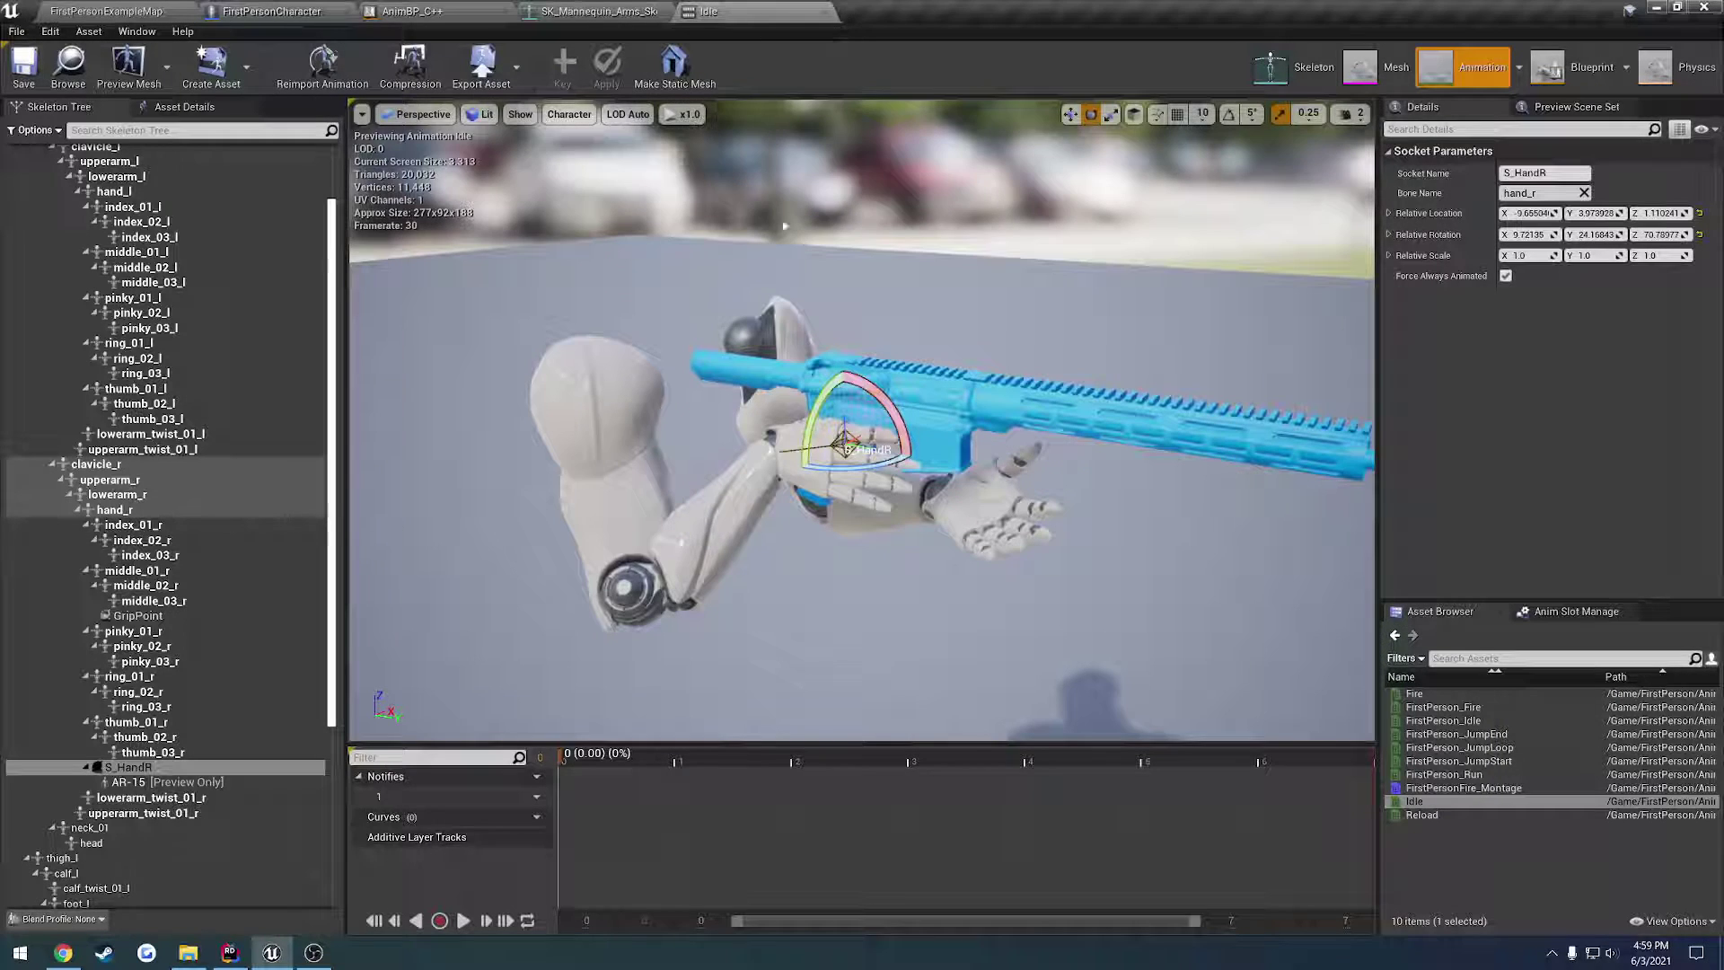
left_click(421, 117)
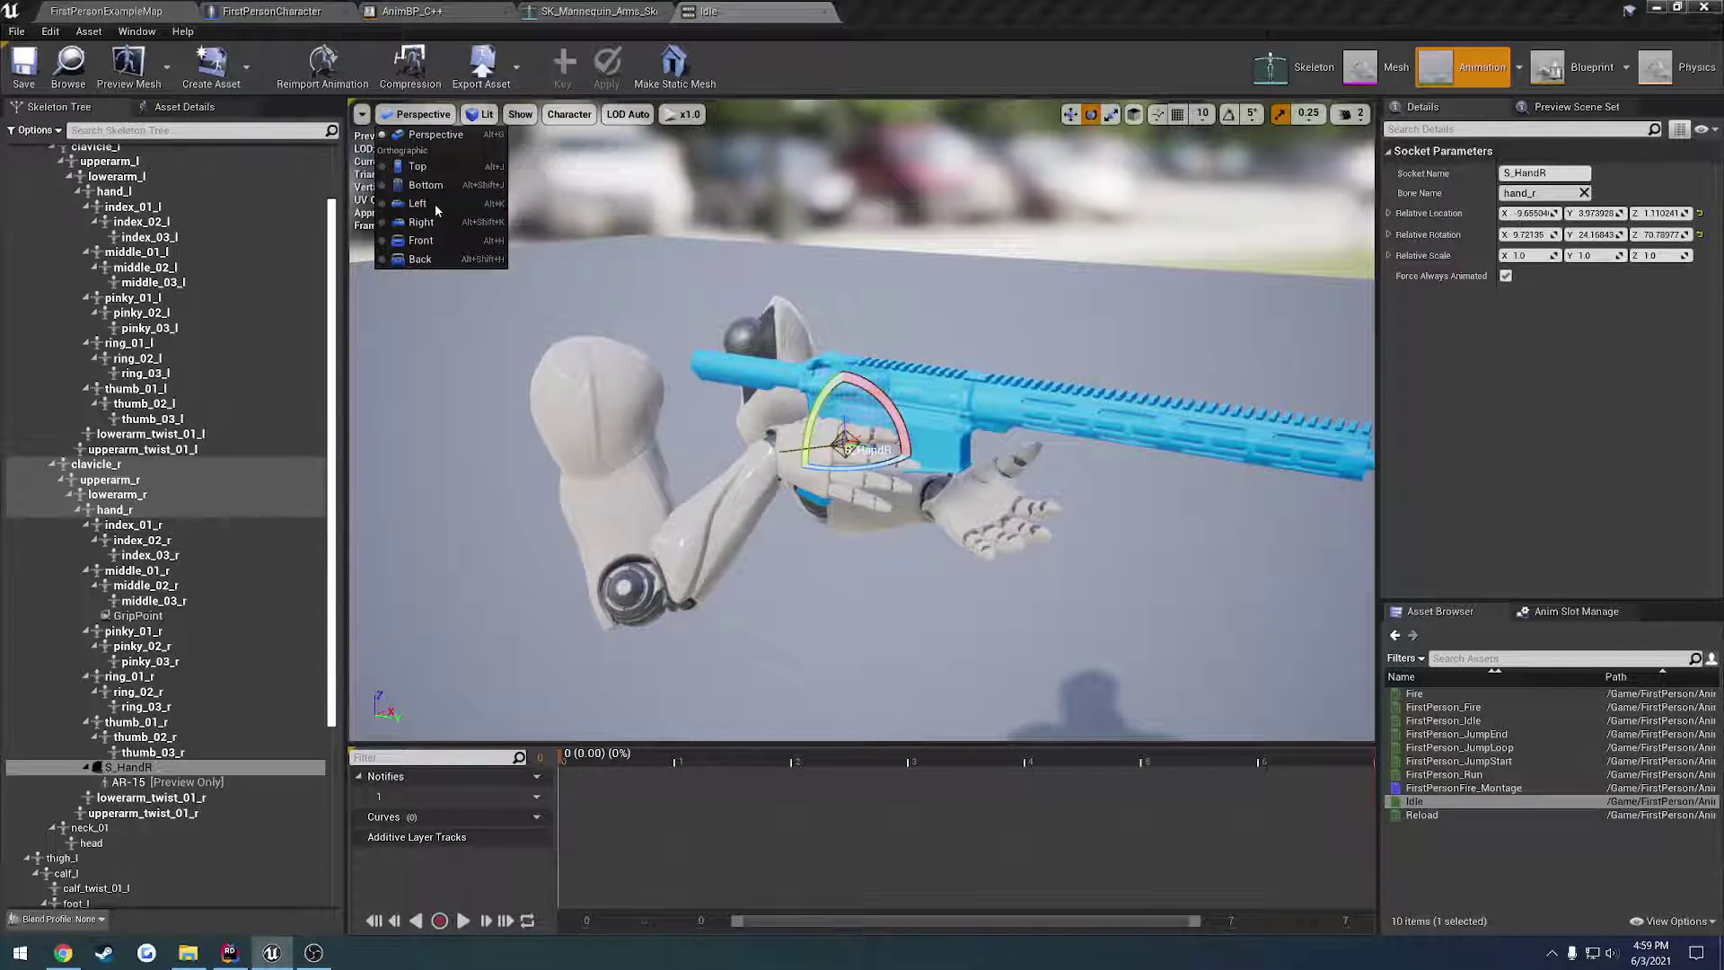
left_click(432, 243)
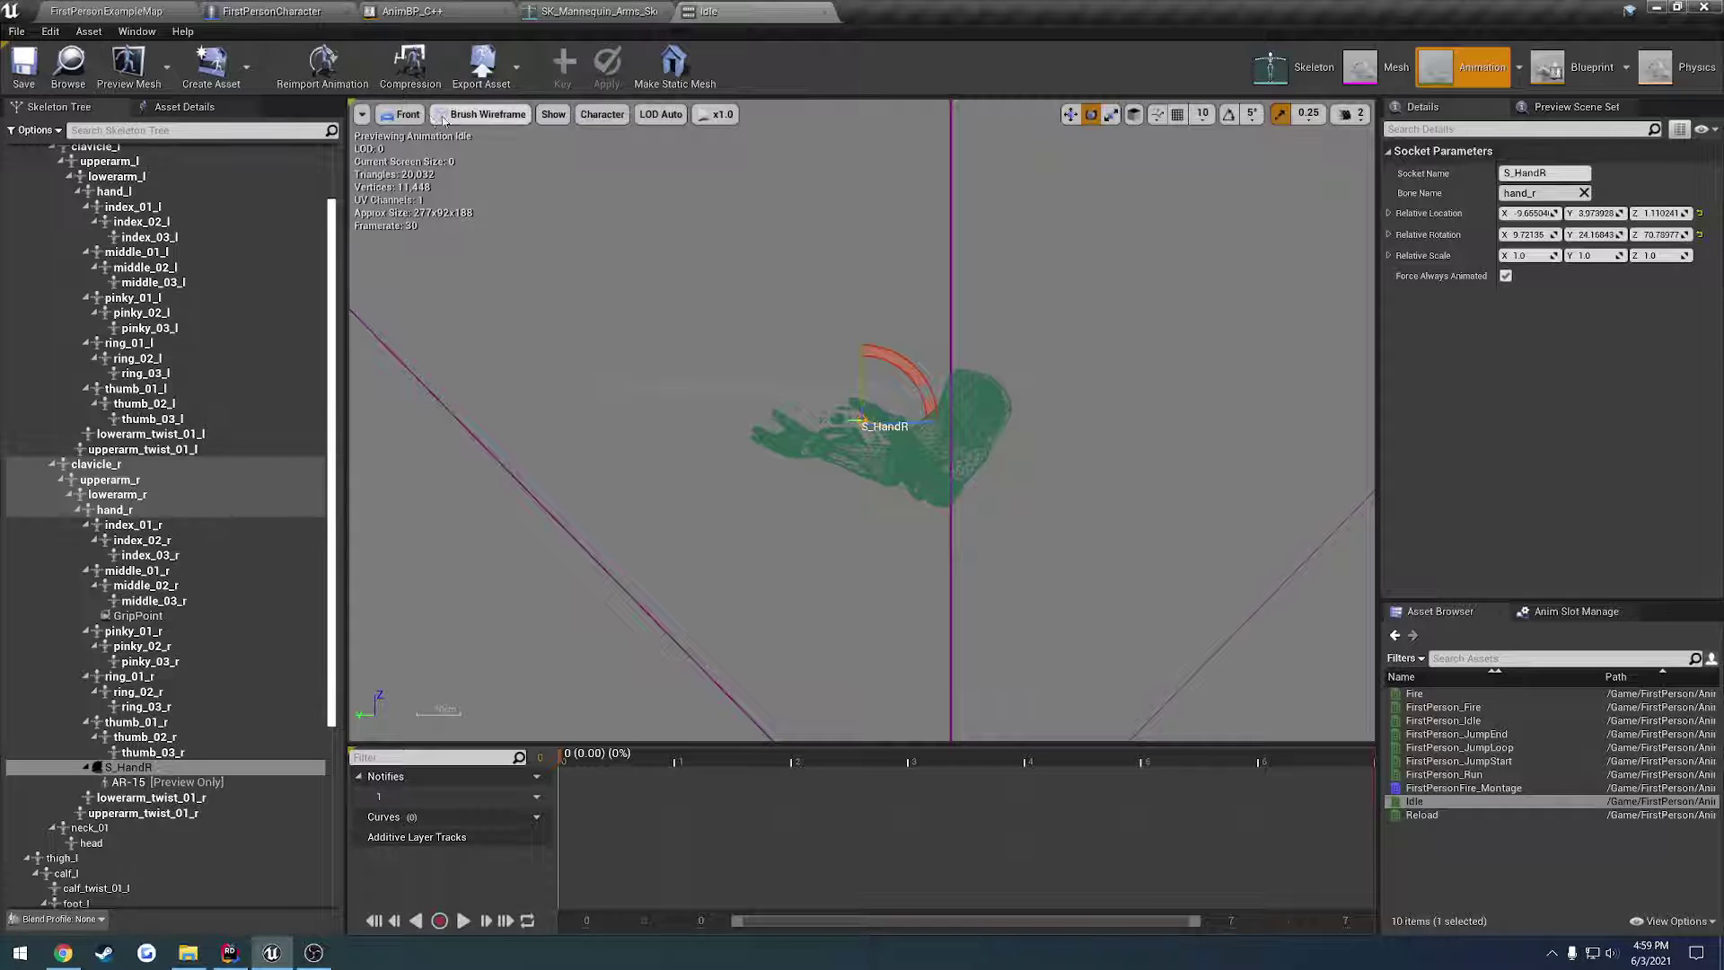
left_click(404, 114)
left_click(420, 221)
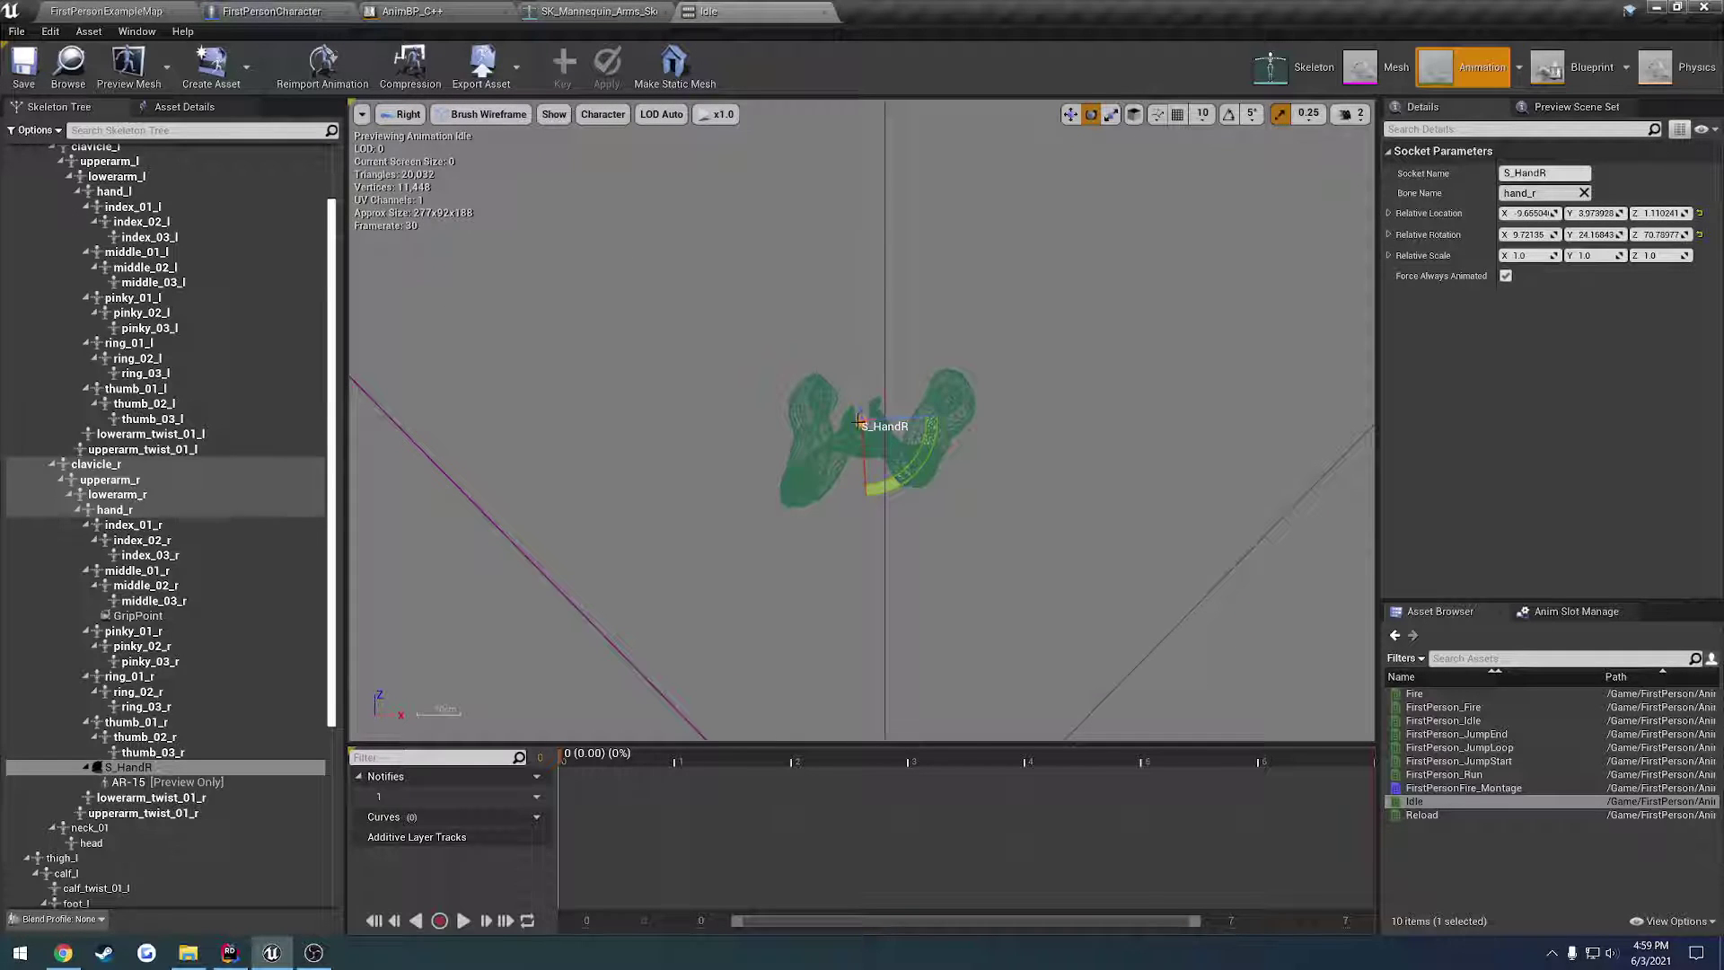
scroll(925, 400, "up", 10)
right_click_drag(866, 498, 908, 526)
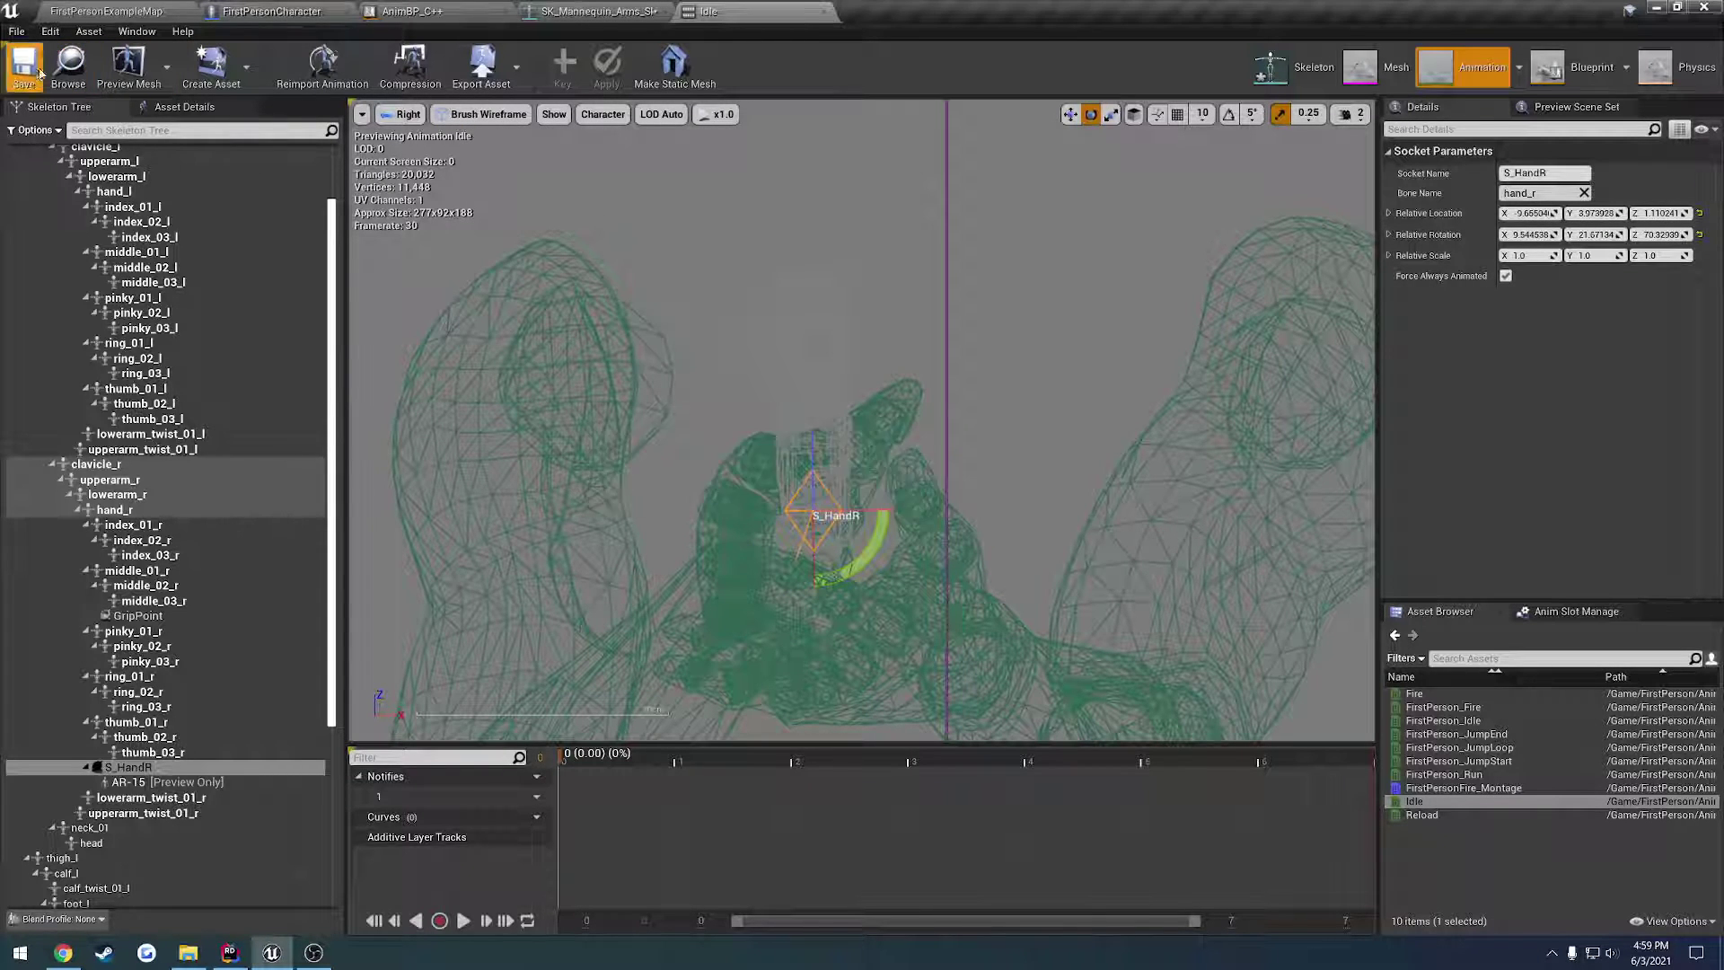
Step: Play the level, eject from the character, and inspect the left hand's position on the rifle from the side
left_click(106, 11)
left_click(1169, 67)
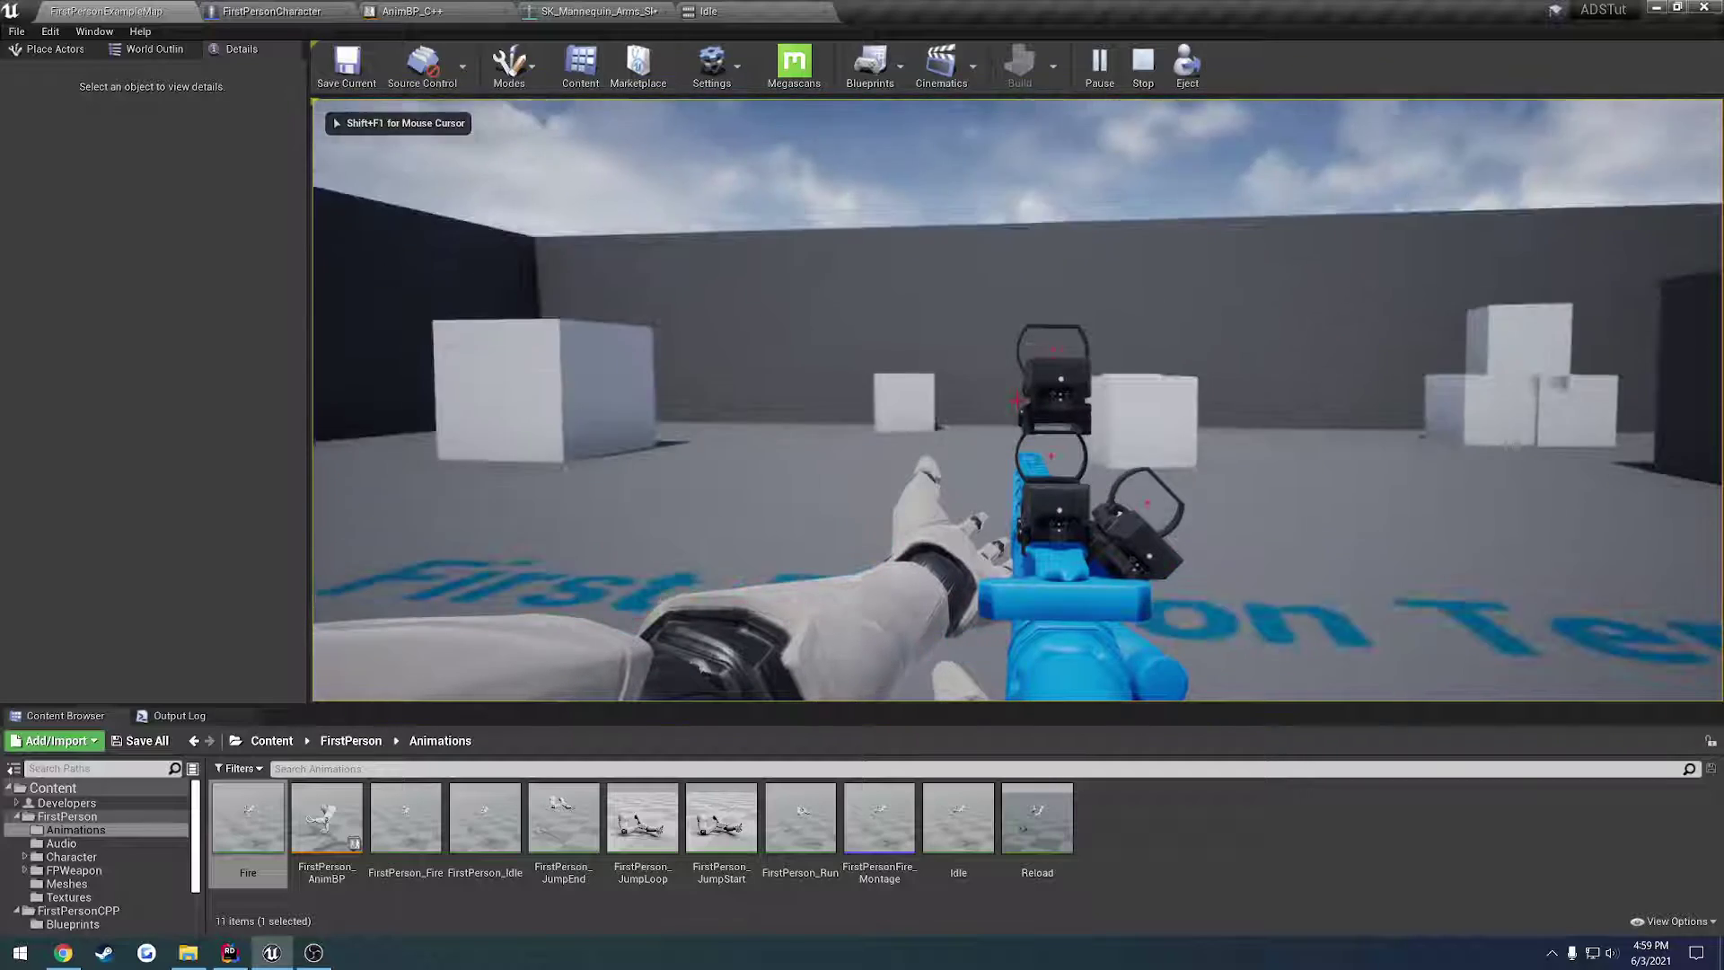
key("F8")
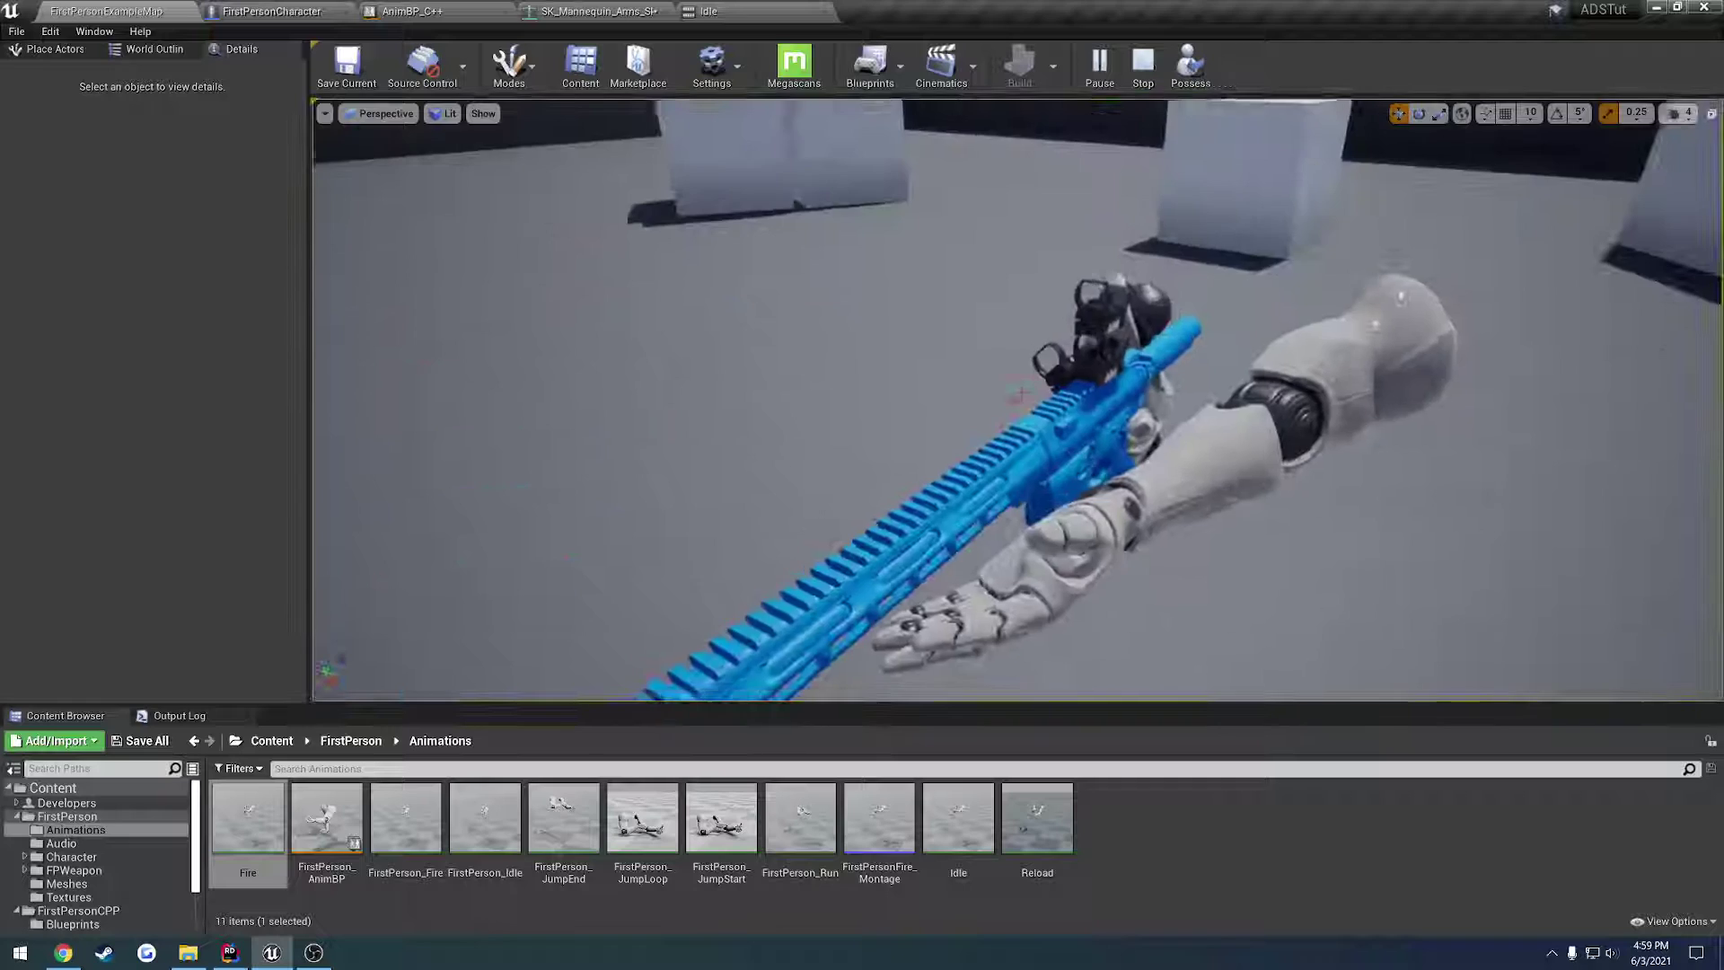
right_click_drag(1018, 399, 986, 359)
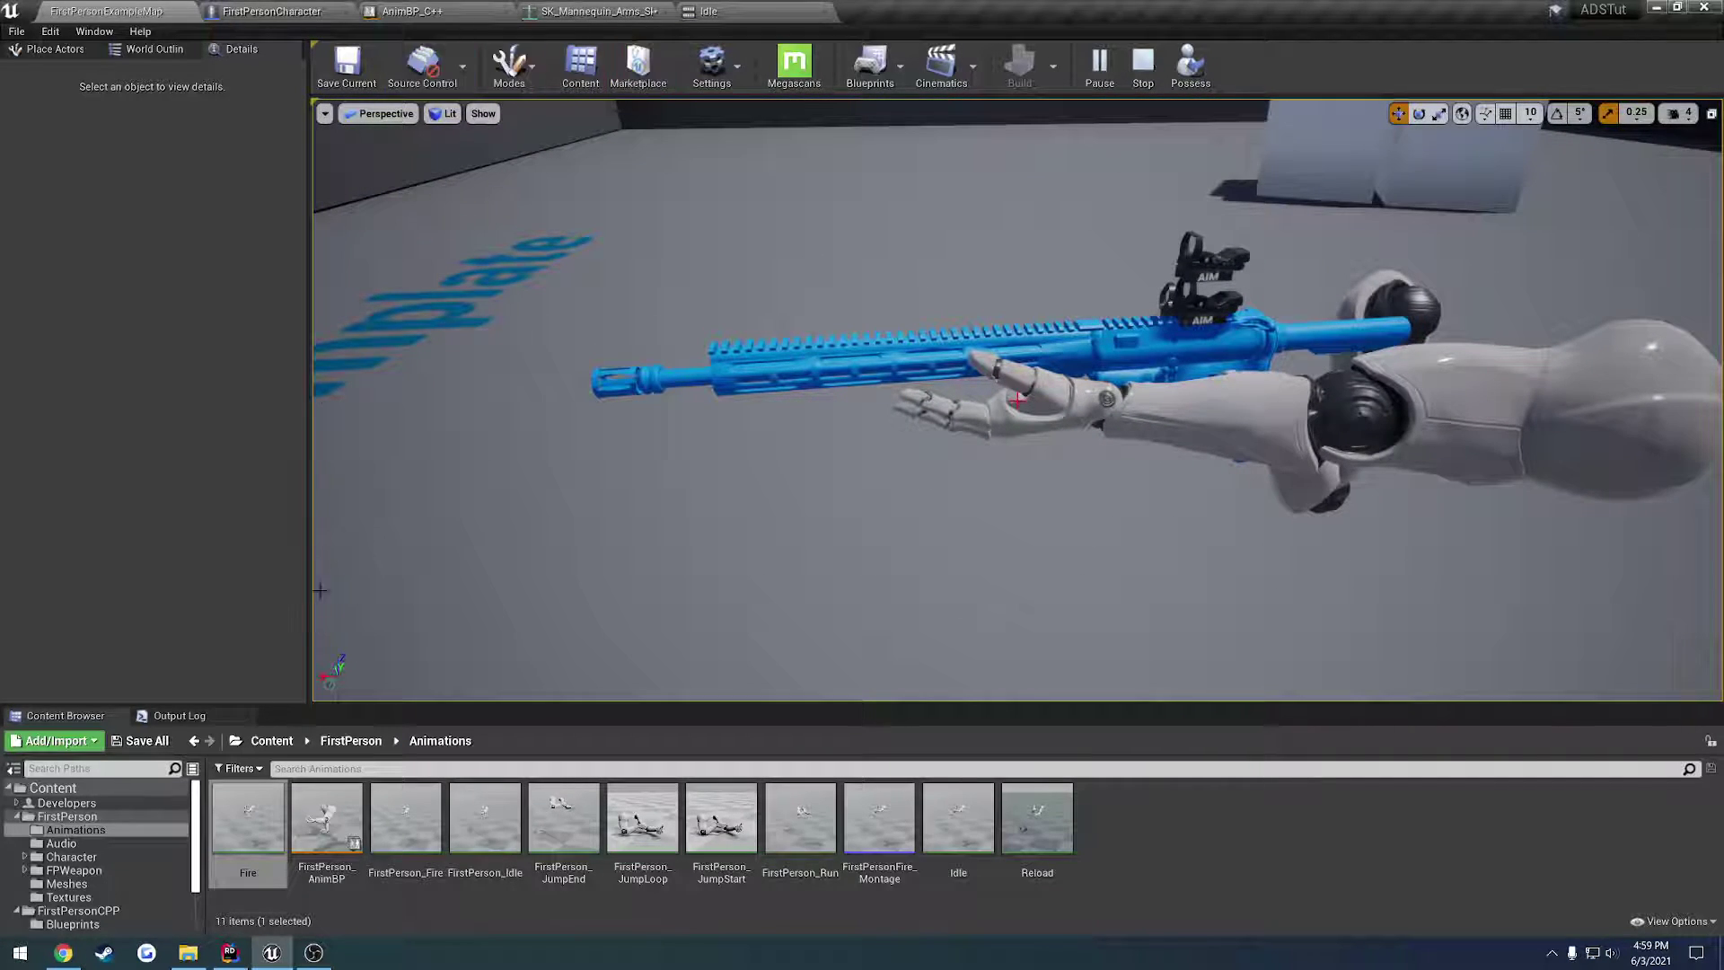
Step: Open AR-15_Skeleton from the TutAssets Firearm folder and select its S_LeftHand socket
left_click(17, 816)
left_click(99, 898)
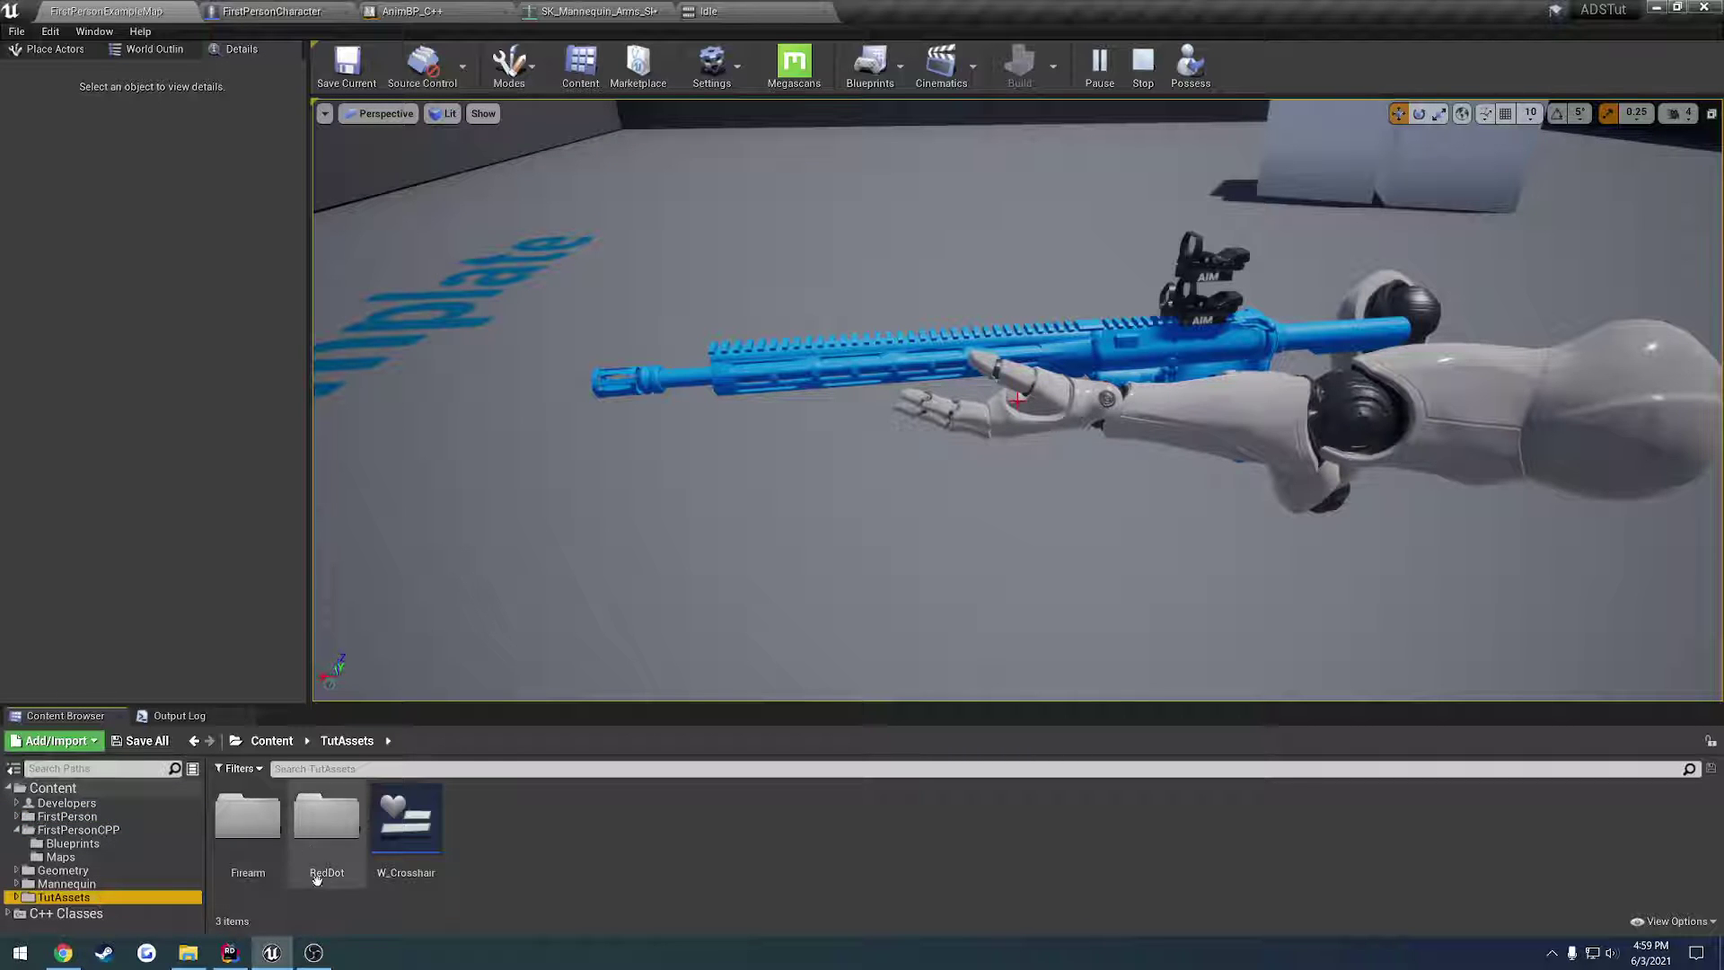
double_click(249, 821)
left_click(400, 821)
double_click(400, 821)
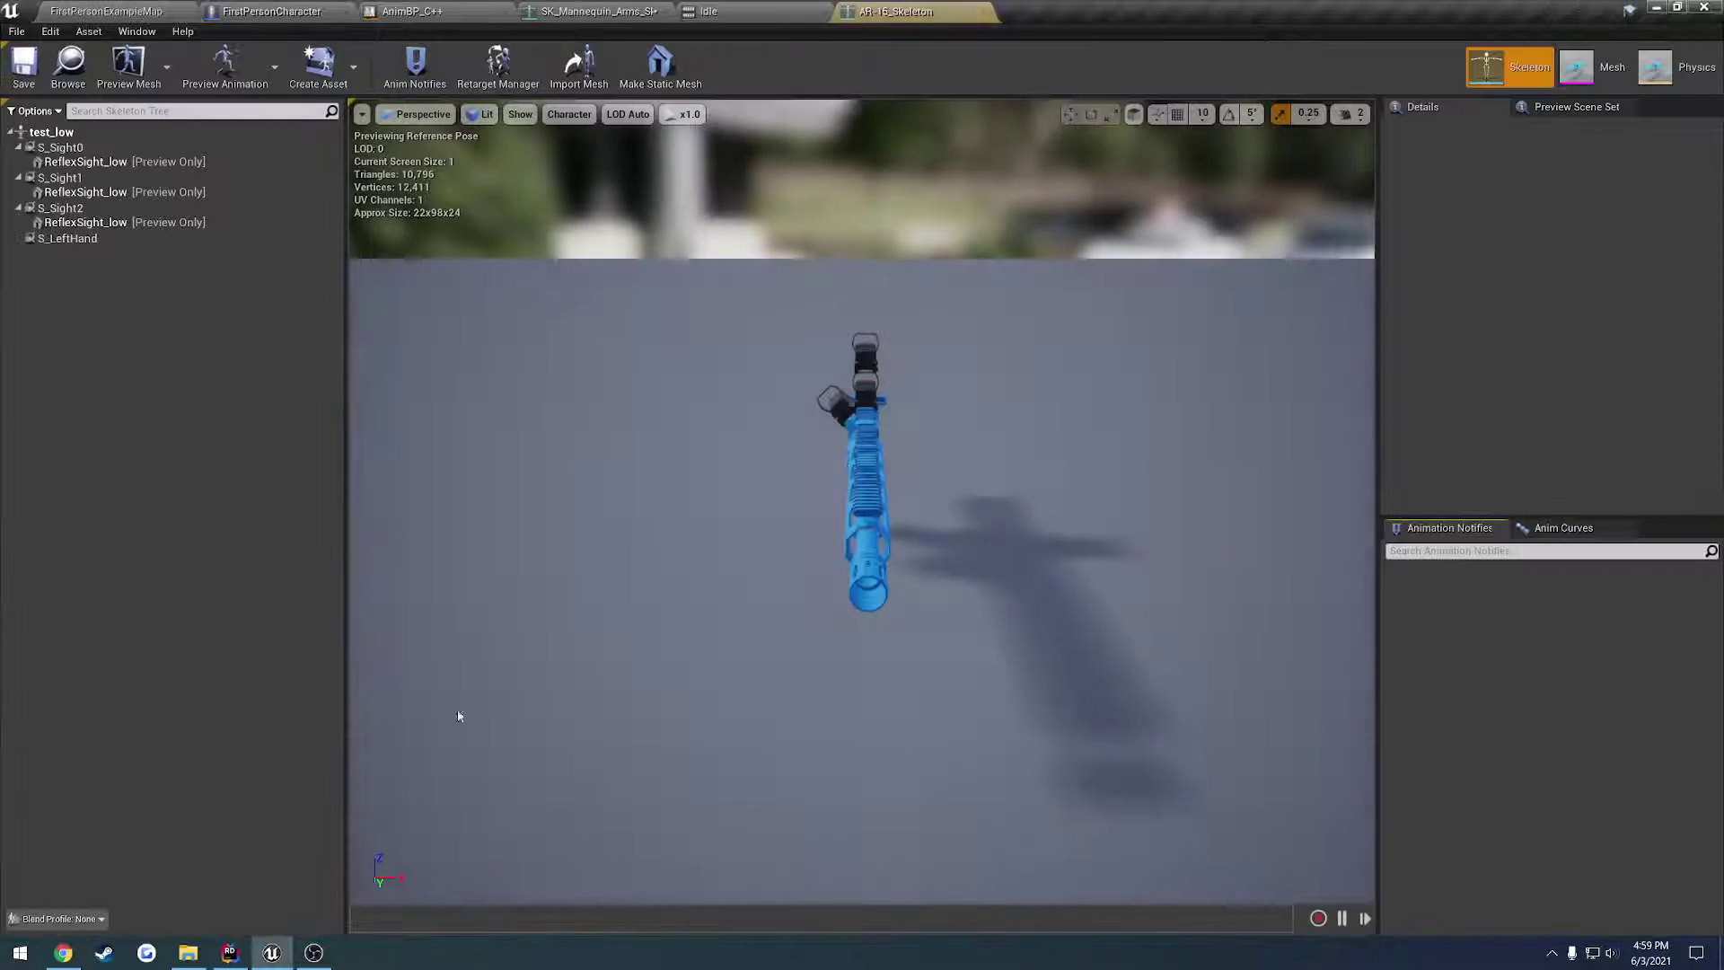
left_click(118, 236)
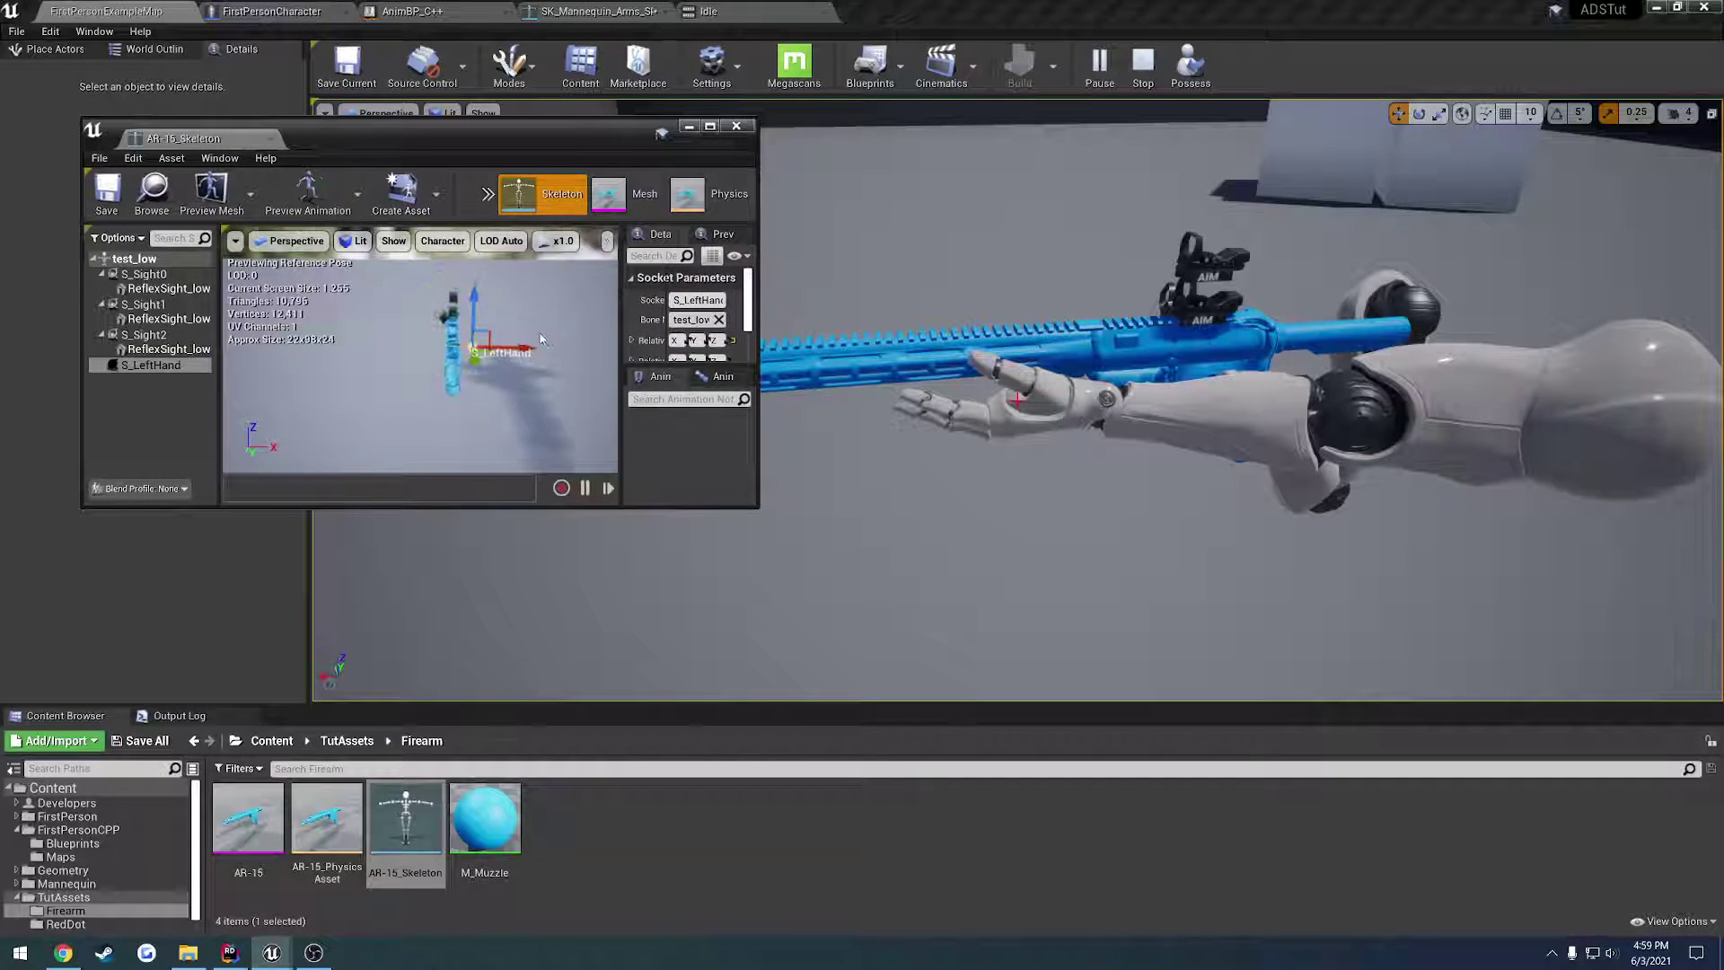
Step: Move the S_LeftHand socket on the AR-15 skeleton and check the hand's placement on the rifle from the front
left_click_drag(540, 338, 338, 356)
mouse_move(1227, 388)
right_mouse_down()
mouse_move(1383, 449)
mouse_move(1227, 387)
right_mouse_up()
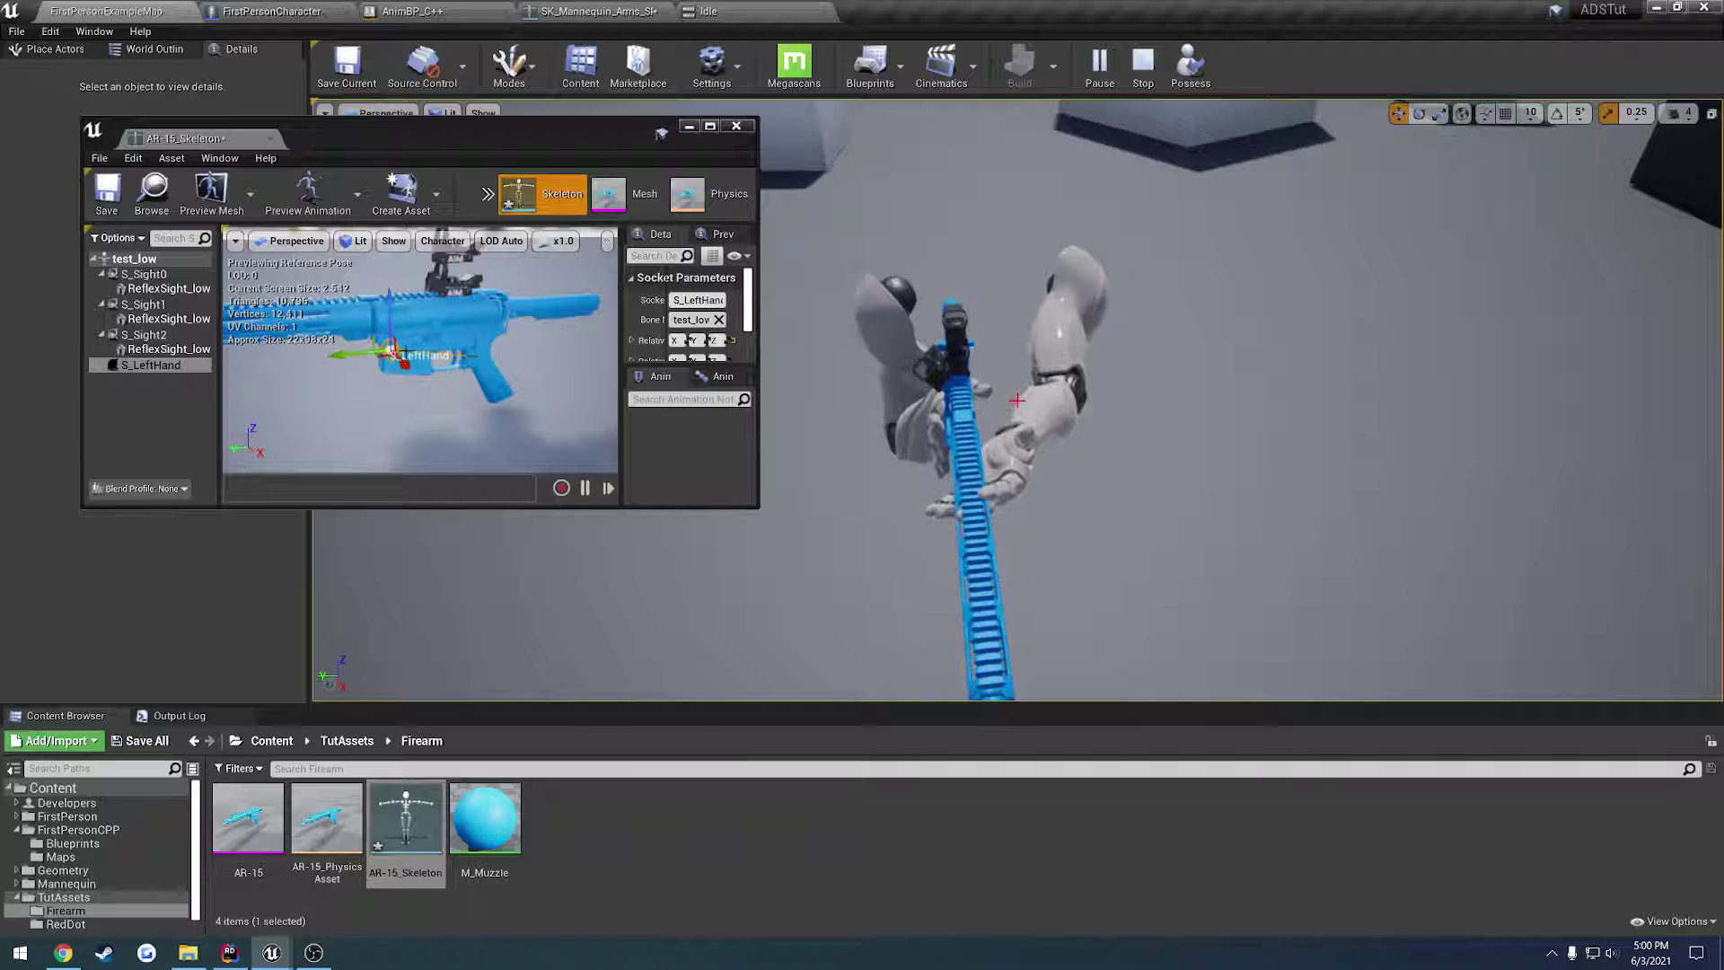
Step: Try rotating the S_LeftHand socket to turn the left hand, and undo the last rotation
key("e")
left_click_drag(437, 367, 401, 398, "alt")
key("e")
key("e")
key("ctrl+z")
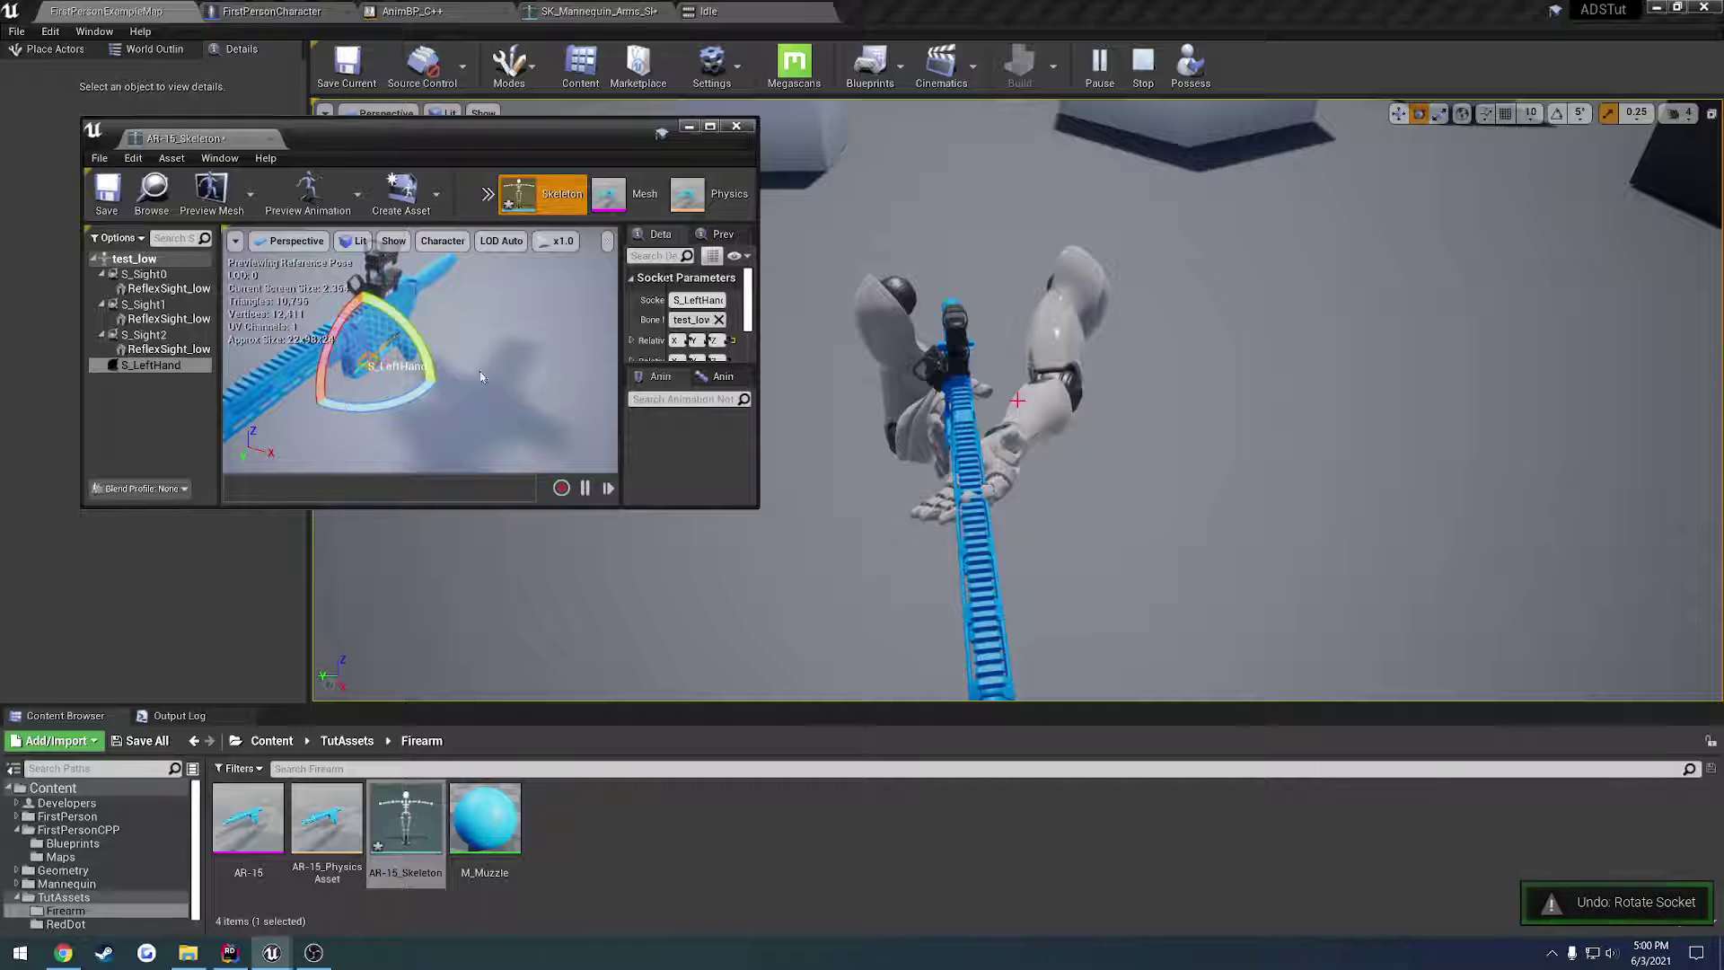
Step: Lower the S_LeftHand socket beneath the rifle, nudging it slightly along the barrel, and close the AR-15 skeleton editor
right_click_drag(1023, 464, 852, 429)
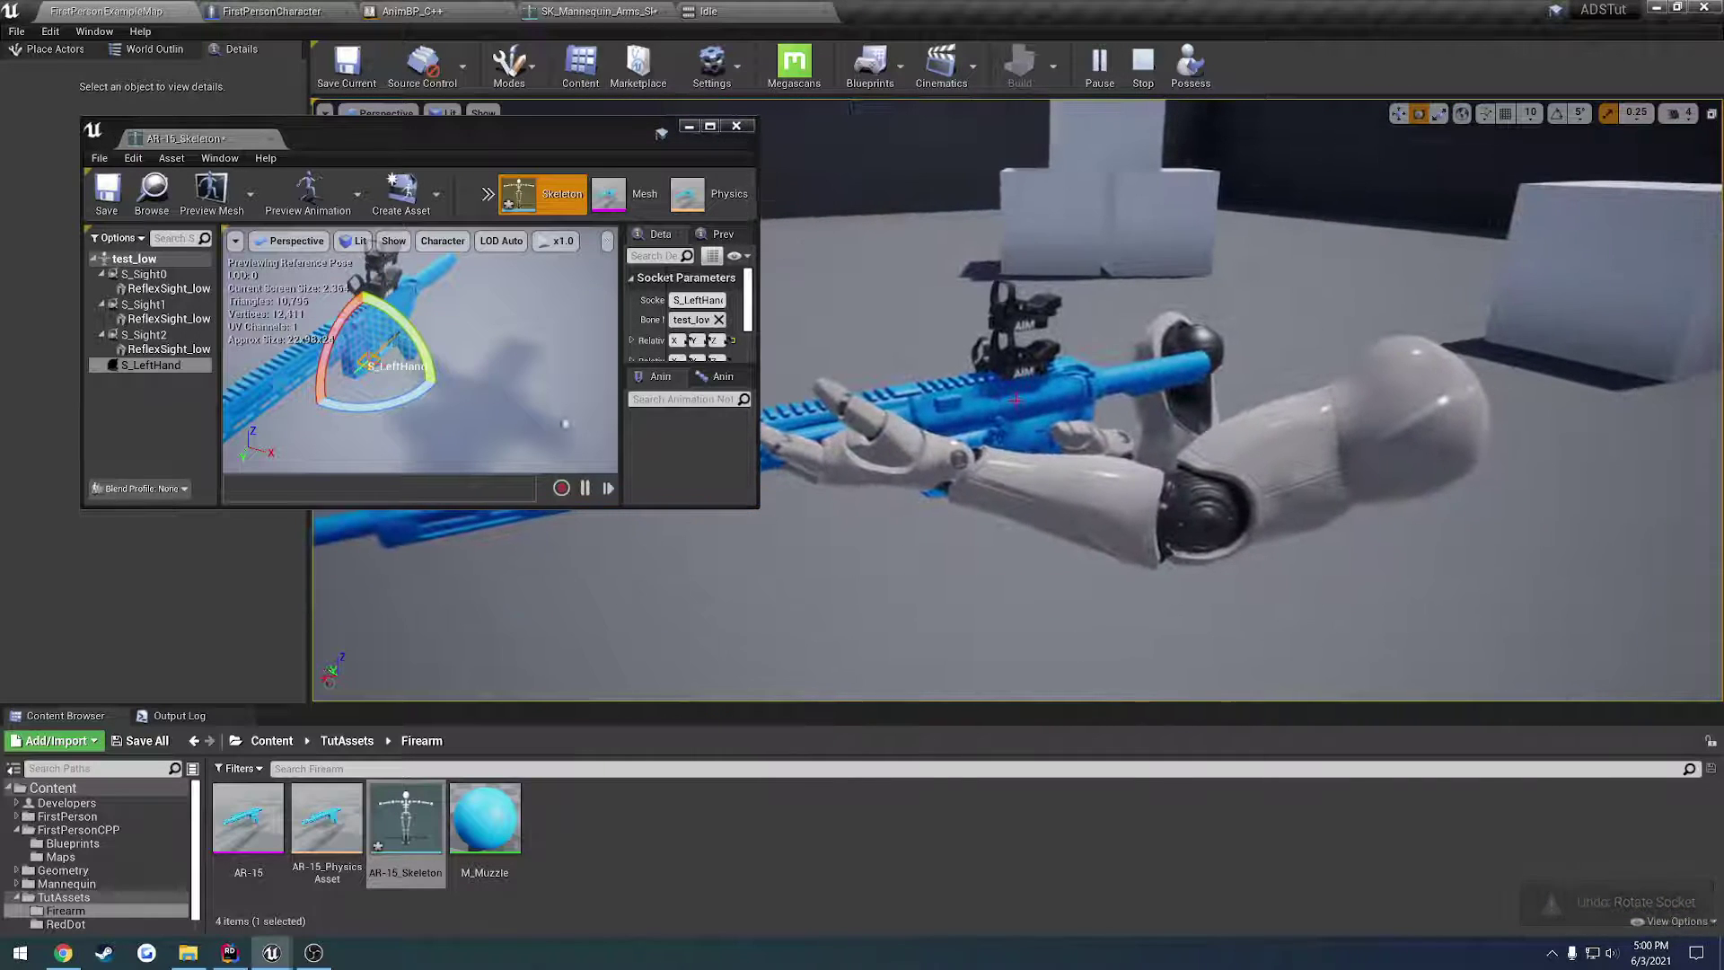
right_click_drag(565, 422, 561, 408)
right_click_drag(406, 369, 401, 353)
key("w")
left_click_drag(374, 346, 374, 356)
right_click_drag(897, 404, 1032, 422)
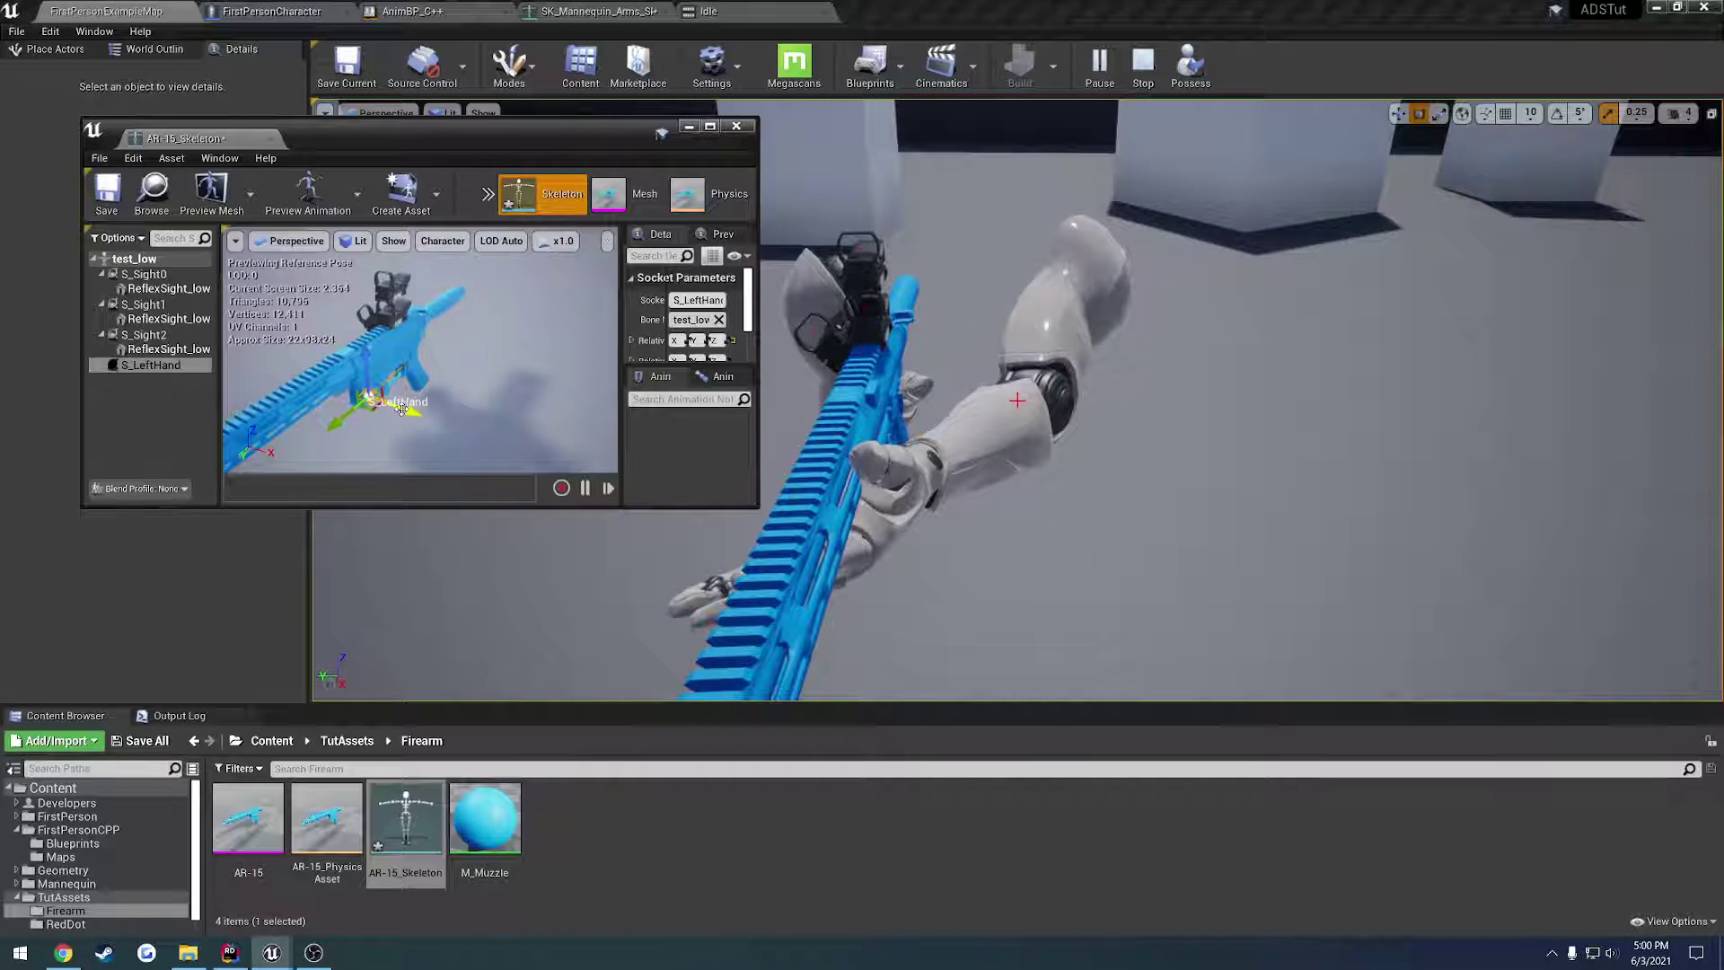
left_click_drag(335, 420, 342, 418)
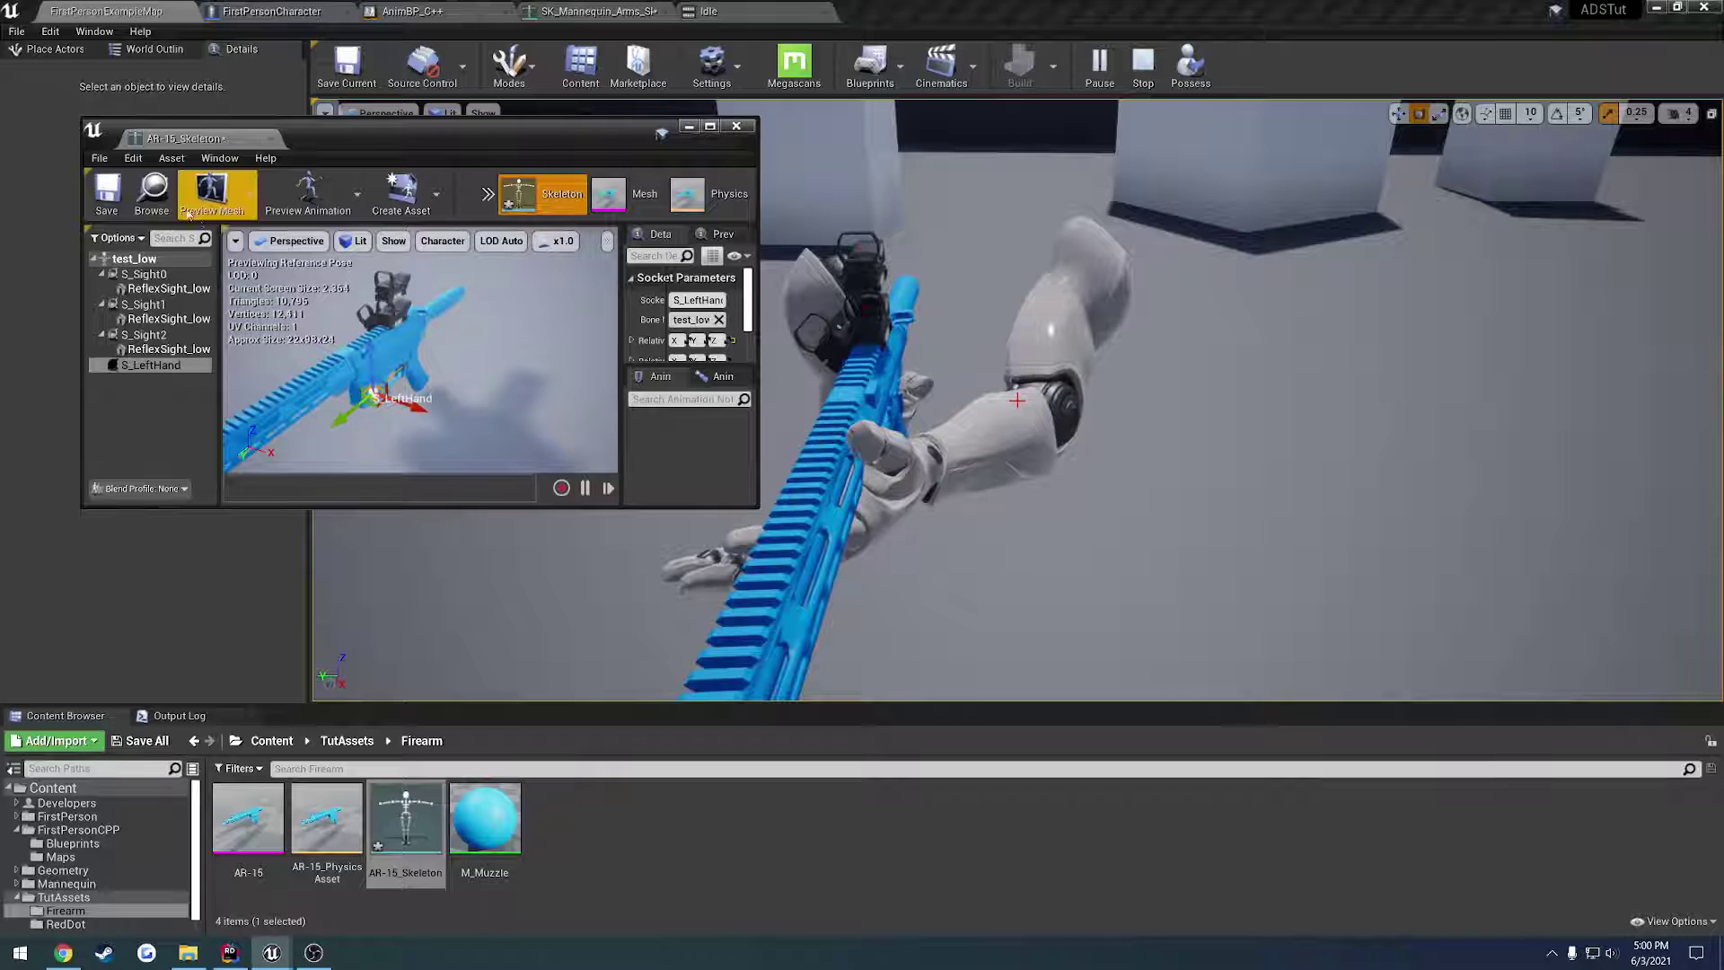
left_click(270, 138)
Step: Possess the character again and cycle through the rifle's sights to check the hold while aiming and at rest
left_click(1190, 63)
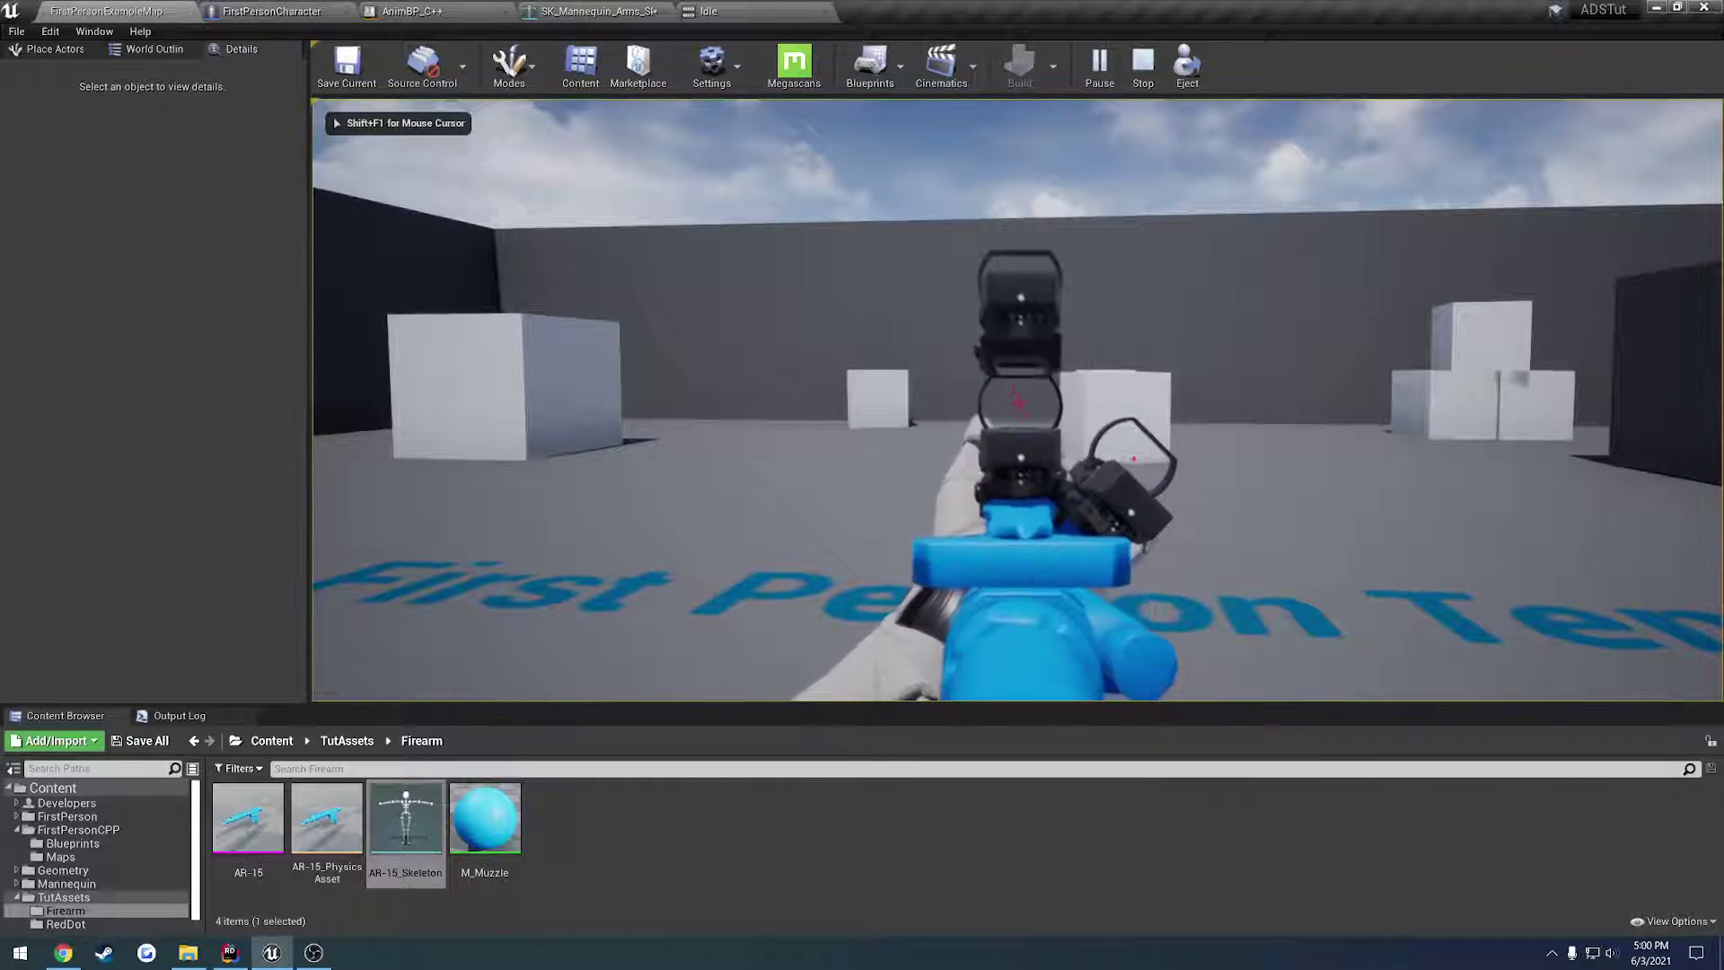
key("t")
key("t")
key("t")
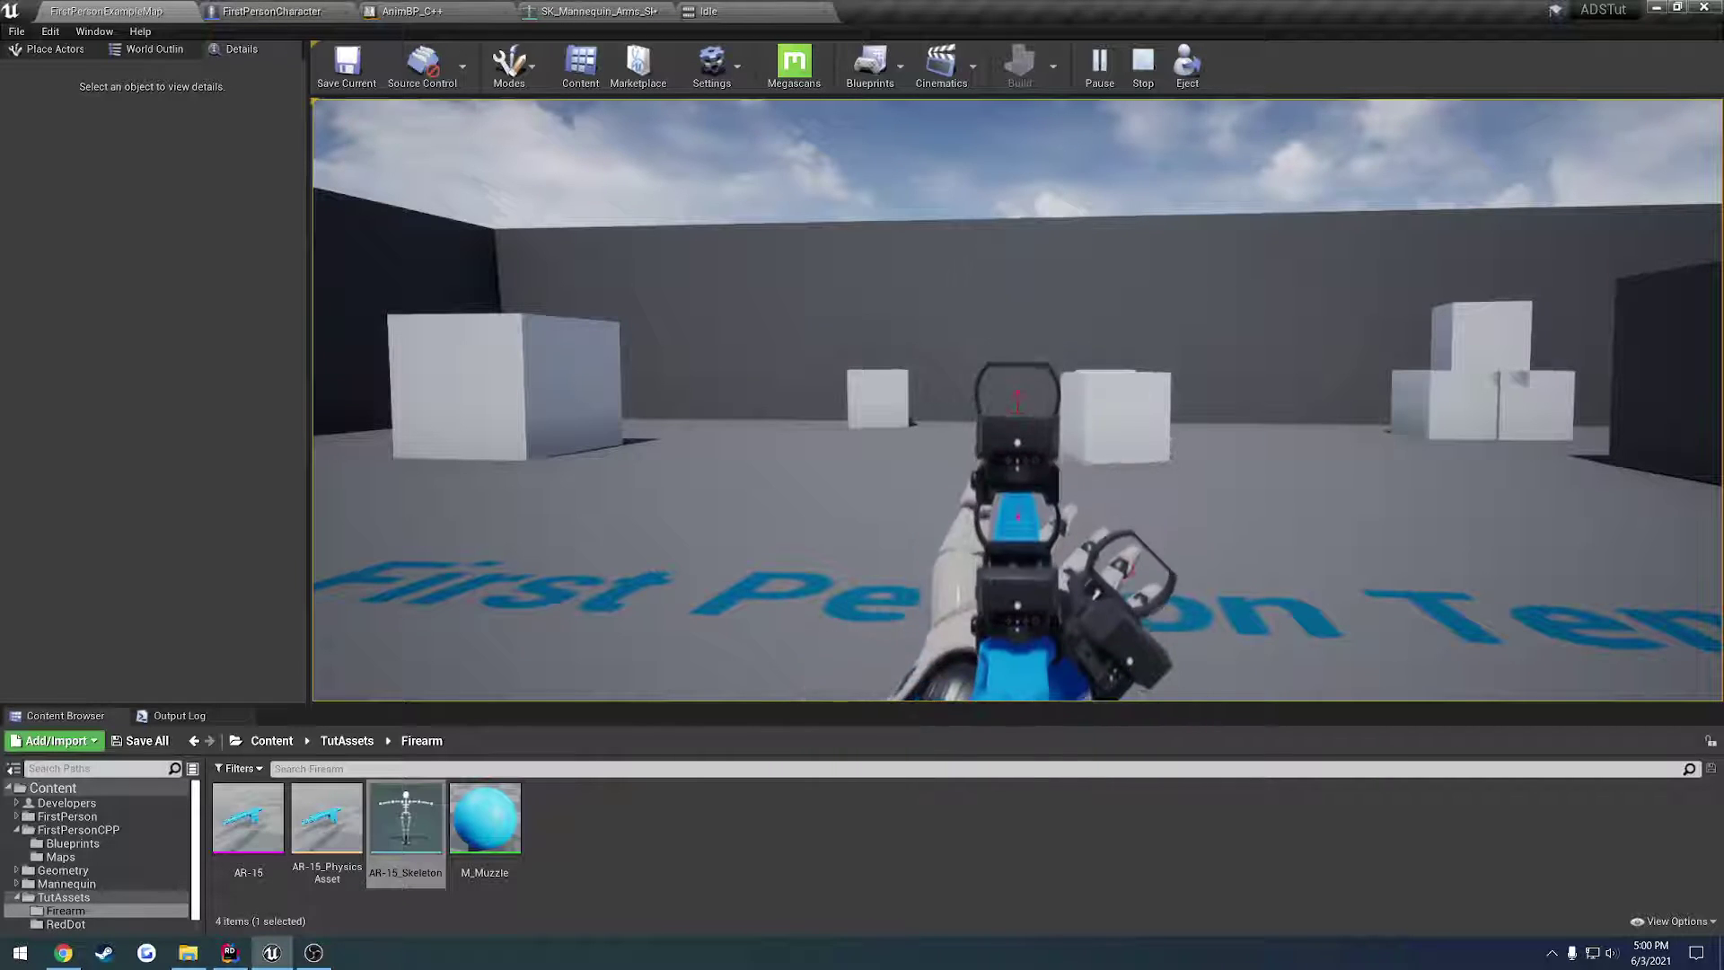
key("t")
key("t")
key("t")
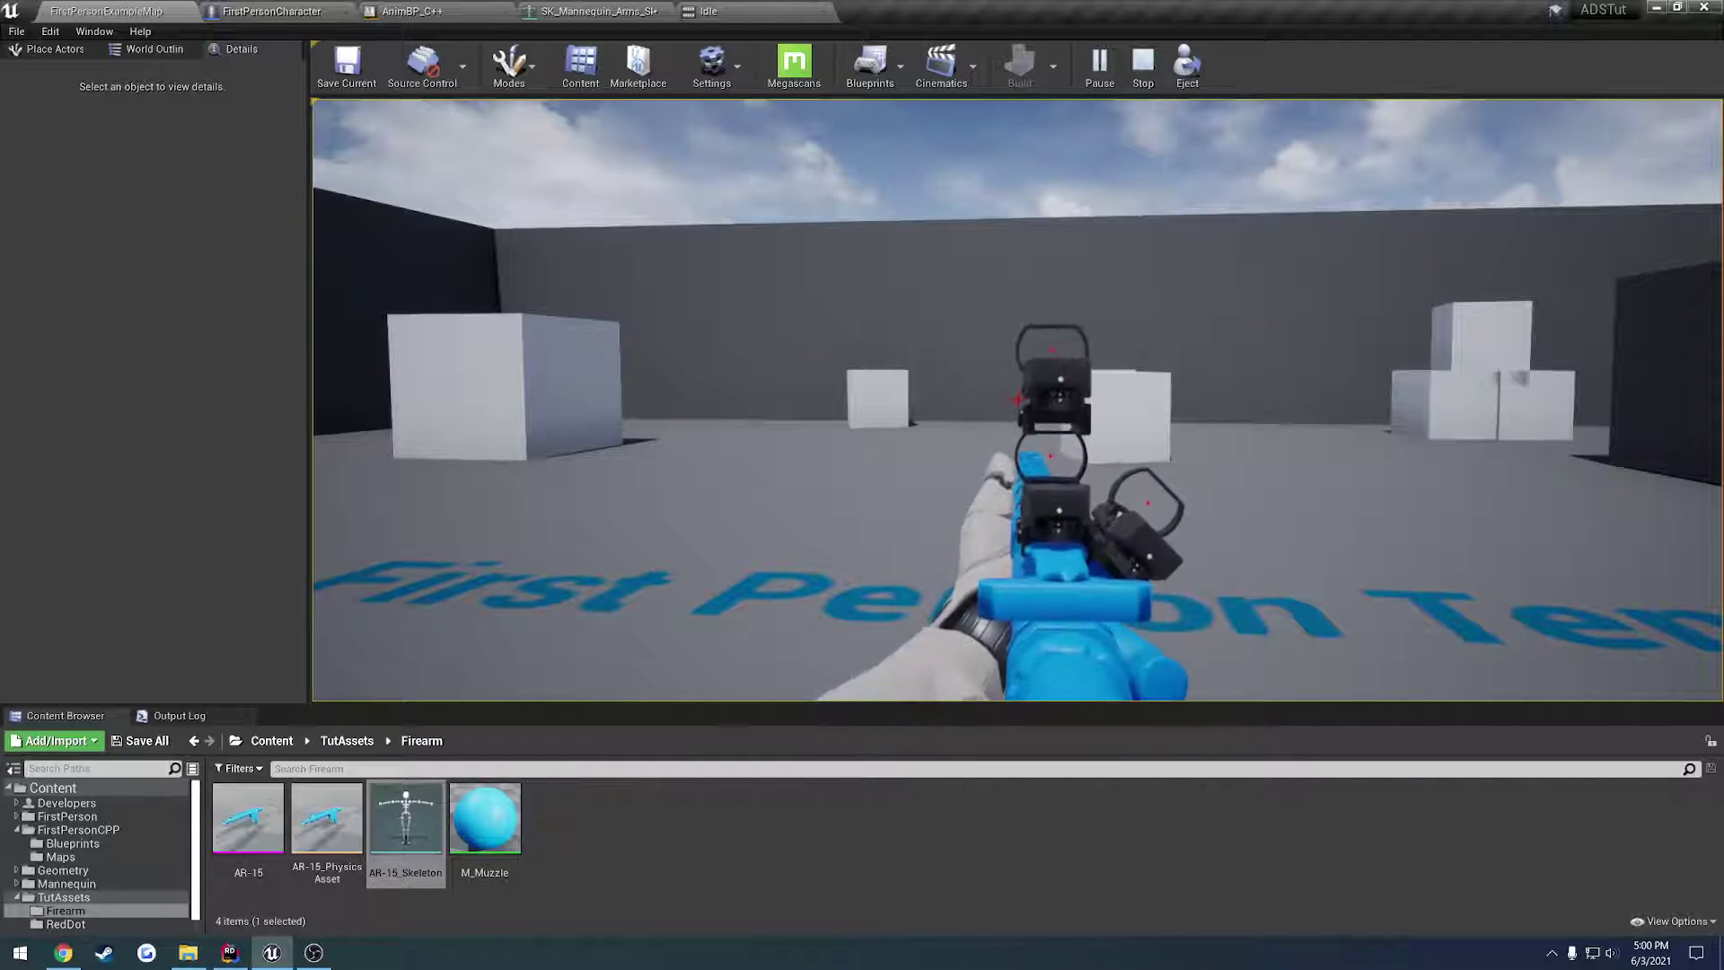
Step: Eject from the character and inspect the left hand's grip on the rifle from the side and from above
key("F8")
right_click_drag(1017, 400, 1473, 404)
right_click_drag(808, 404, 912, 432)
key("s")
key("d")
key("a")
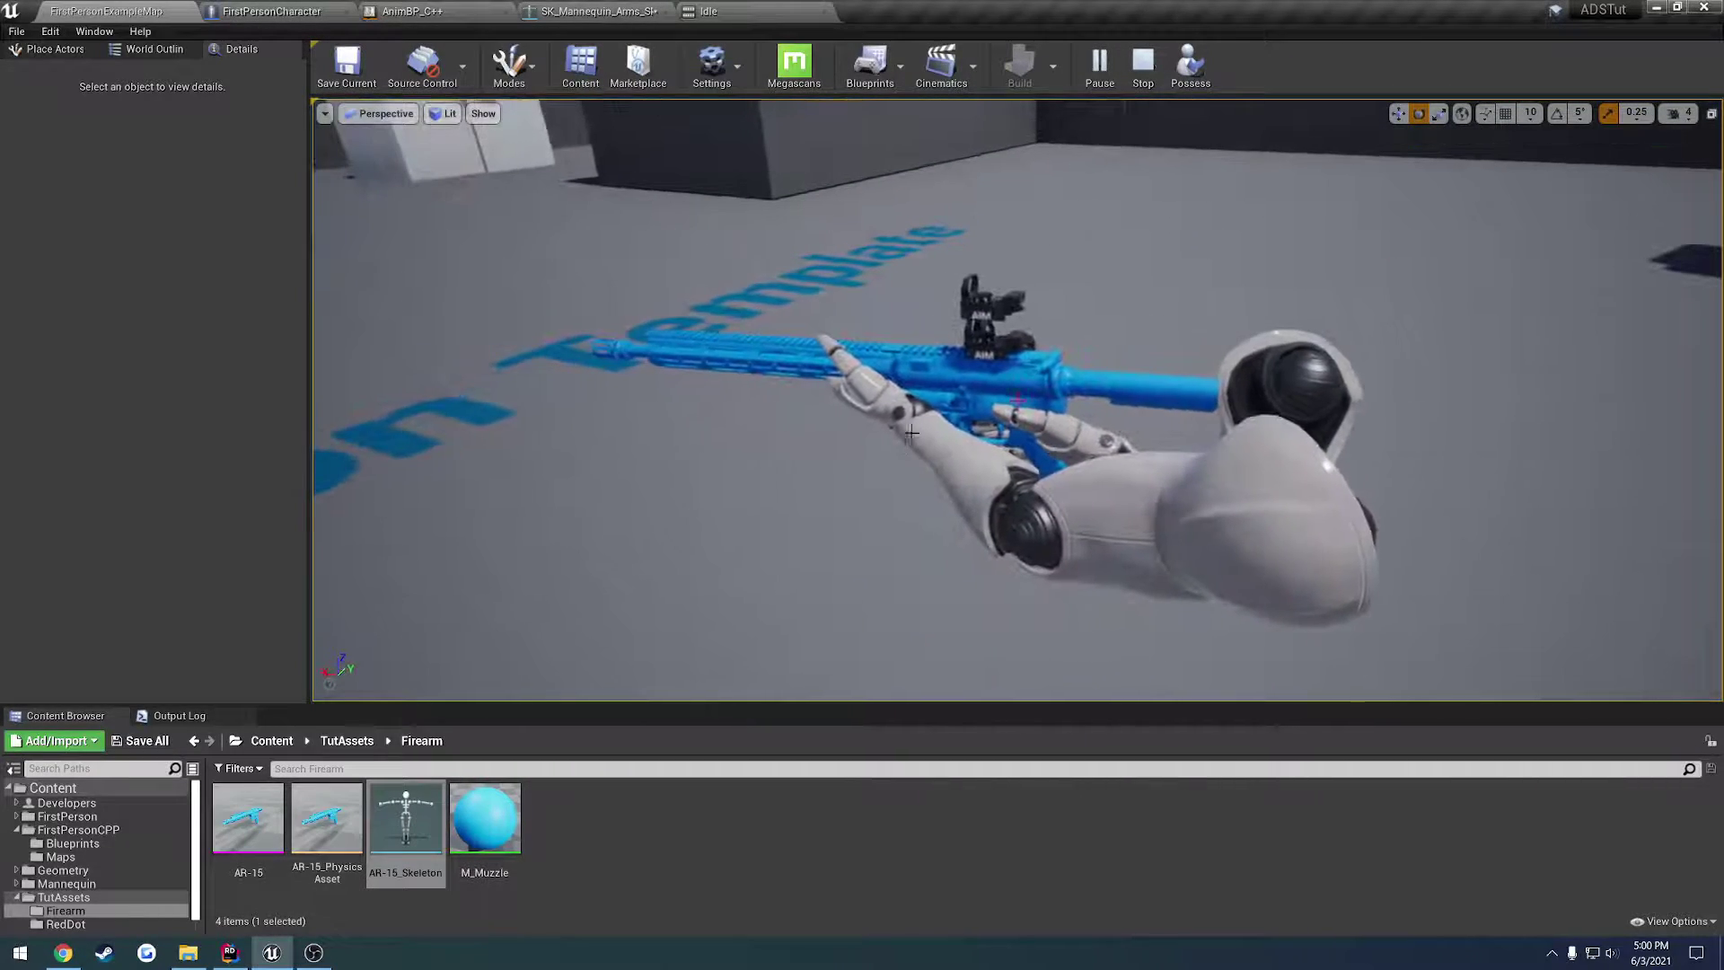
right_click_drag(1041, 474, 1018, 443)
key("e")
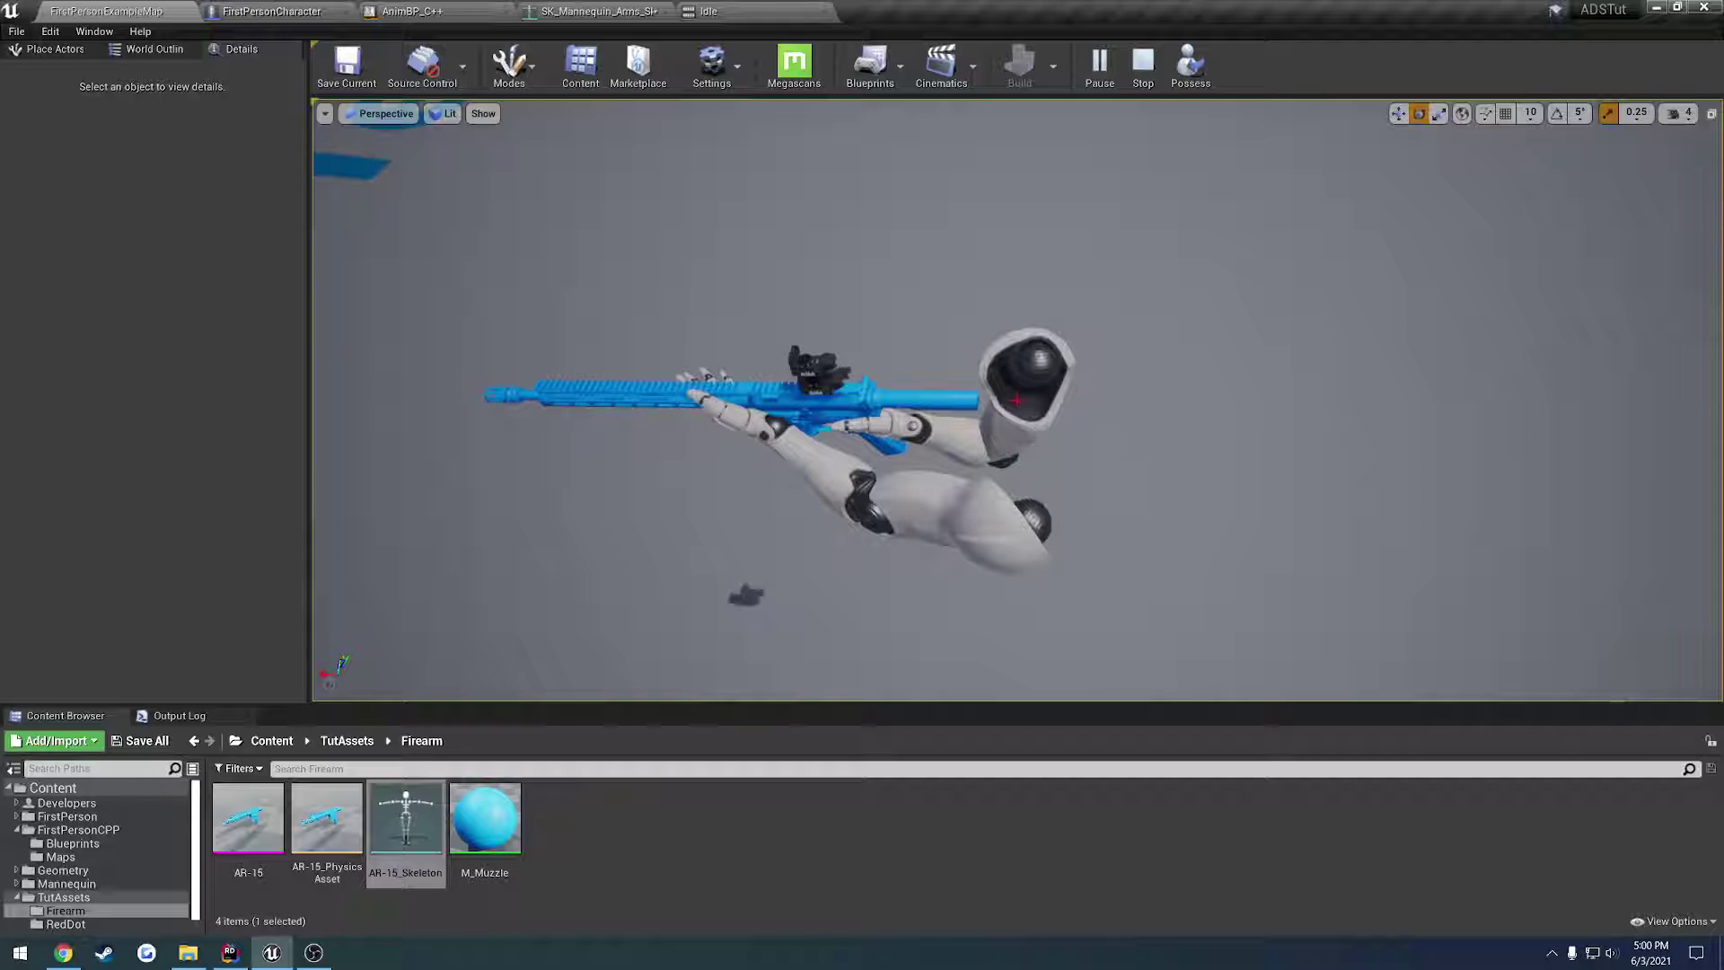
Step: Select the ejected character, examine its arms and rifle from more angles, and possess it again before ending the play session
left_click(1030, 518)
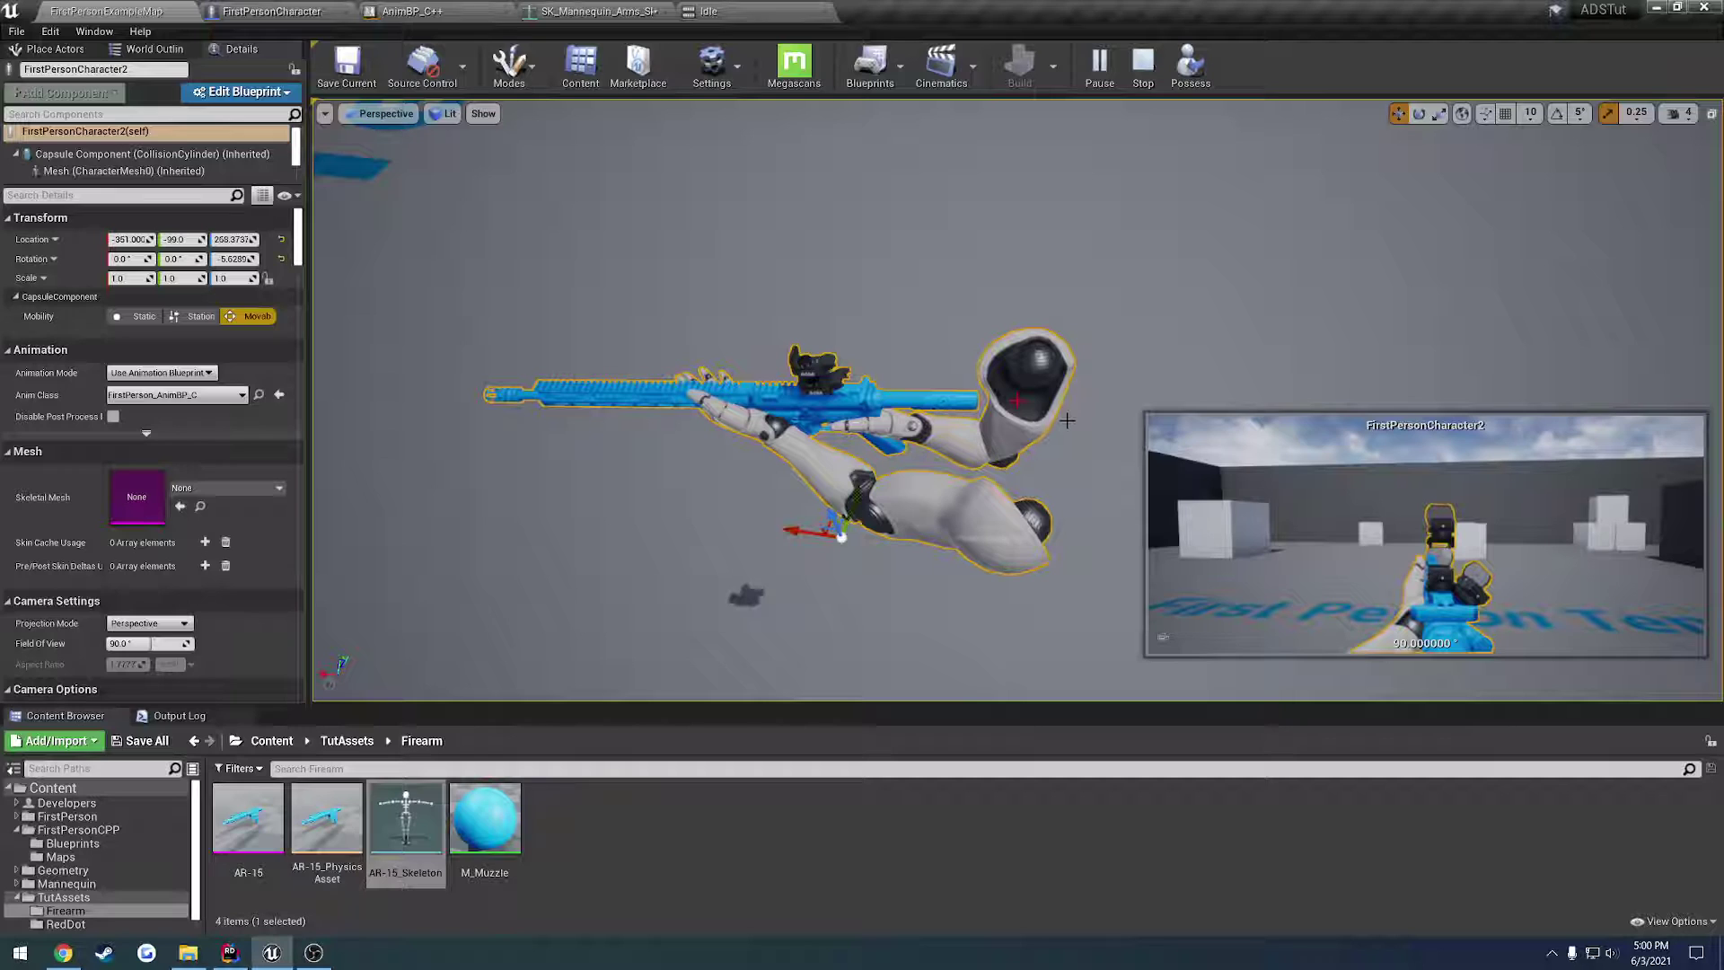
middle_click_drag(647, 421, 851, 415)
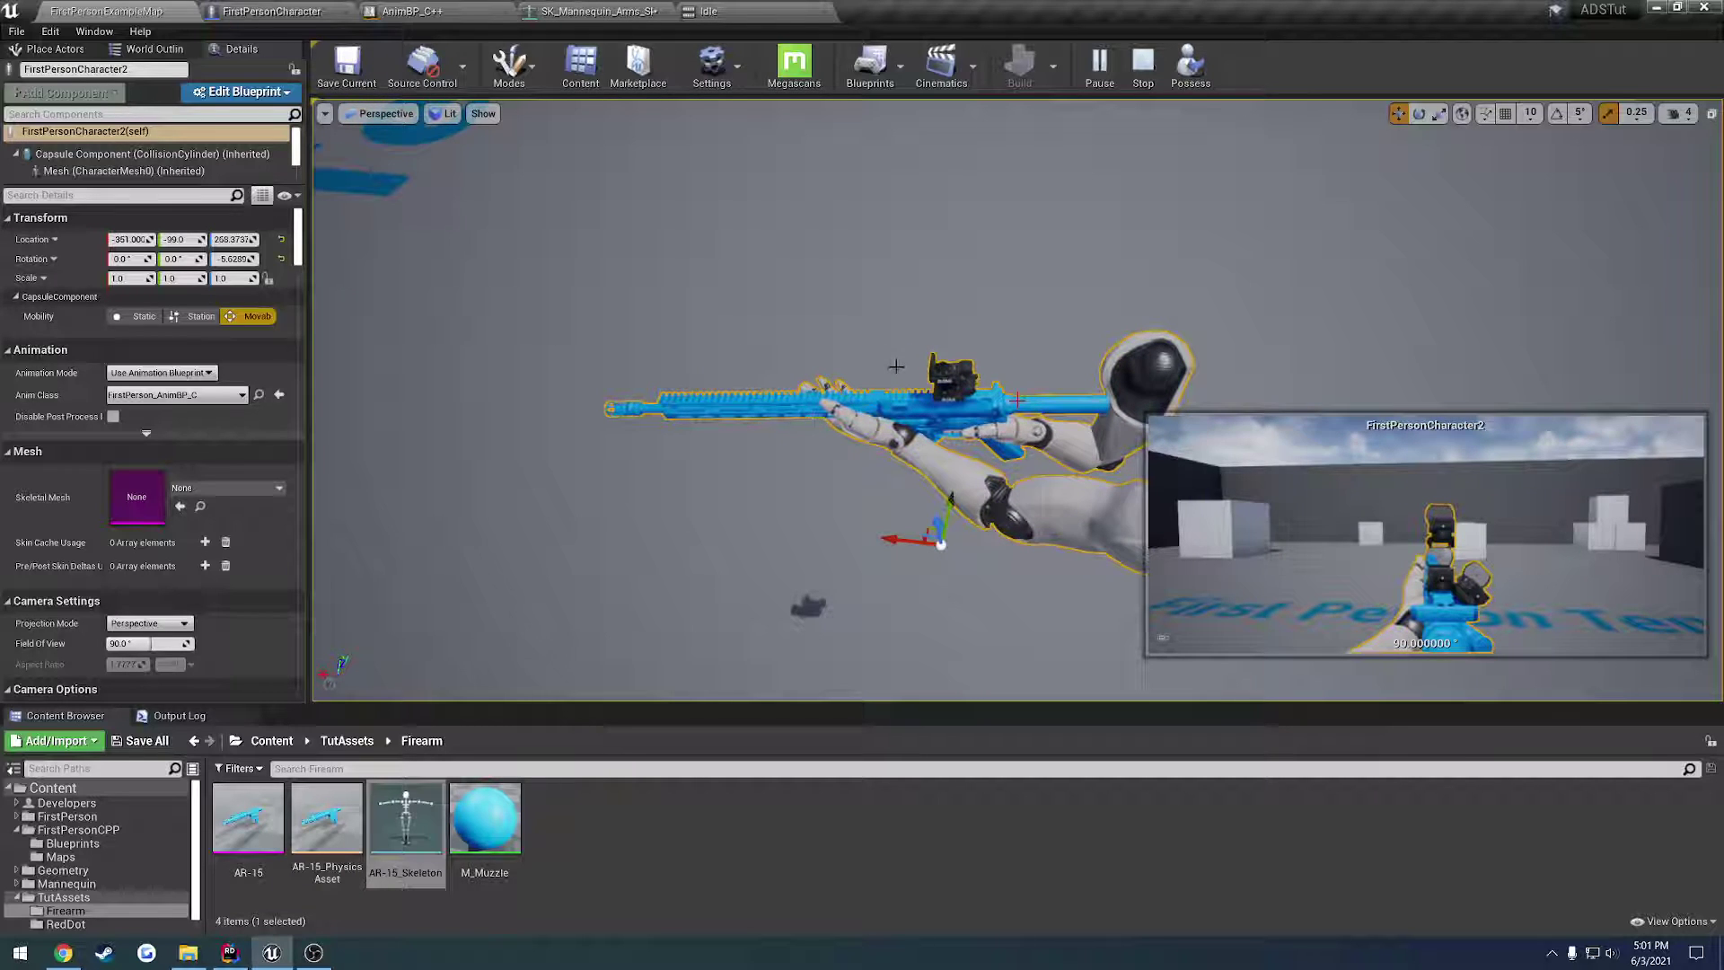
right_click_drag(938, 310, 1212, 342)
right_click_drag(1017, 401, 906, 420)
left_click(1190, 63)
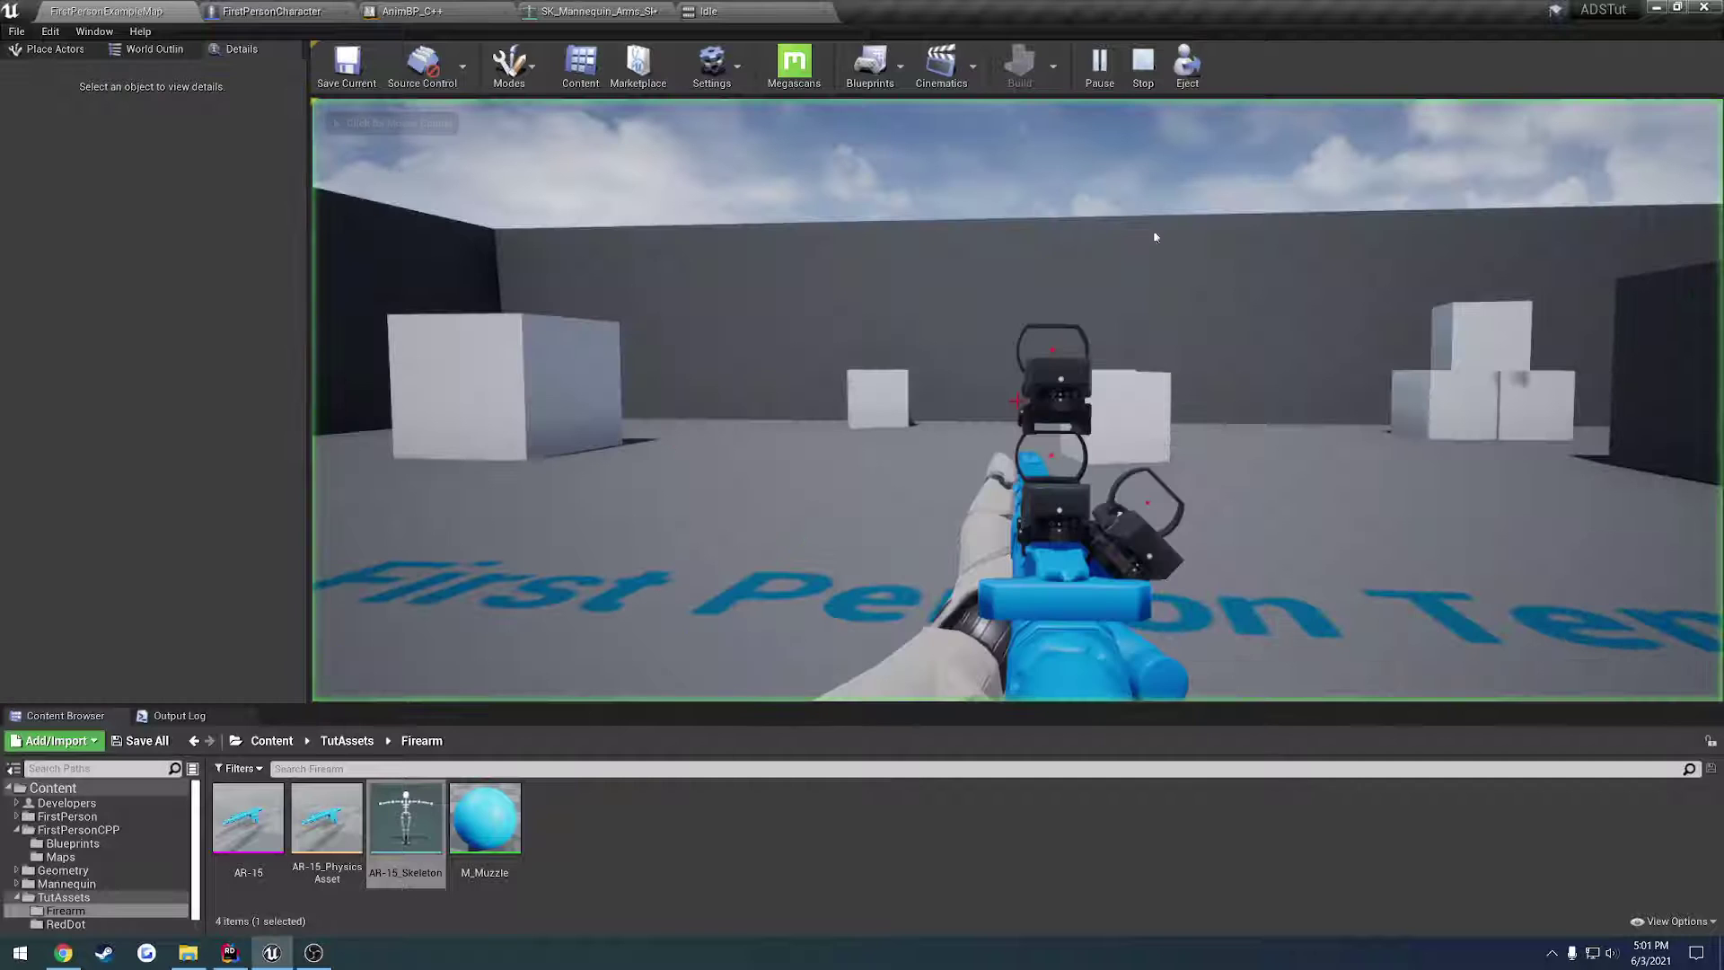
key("Escape")
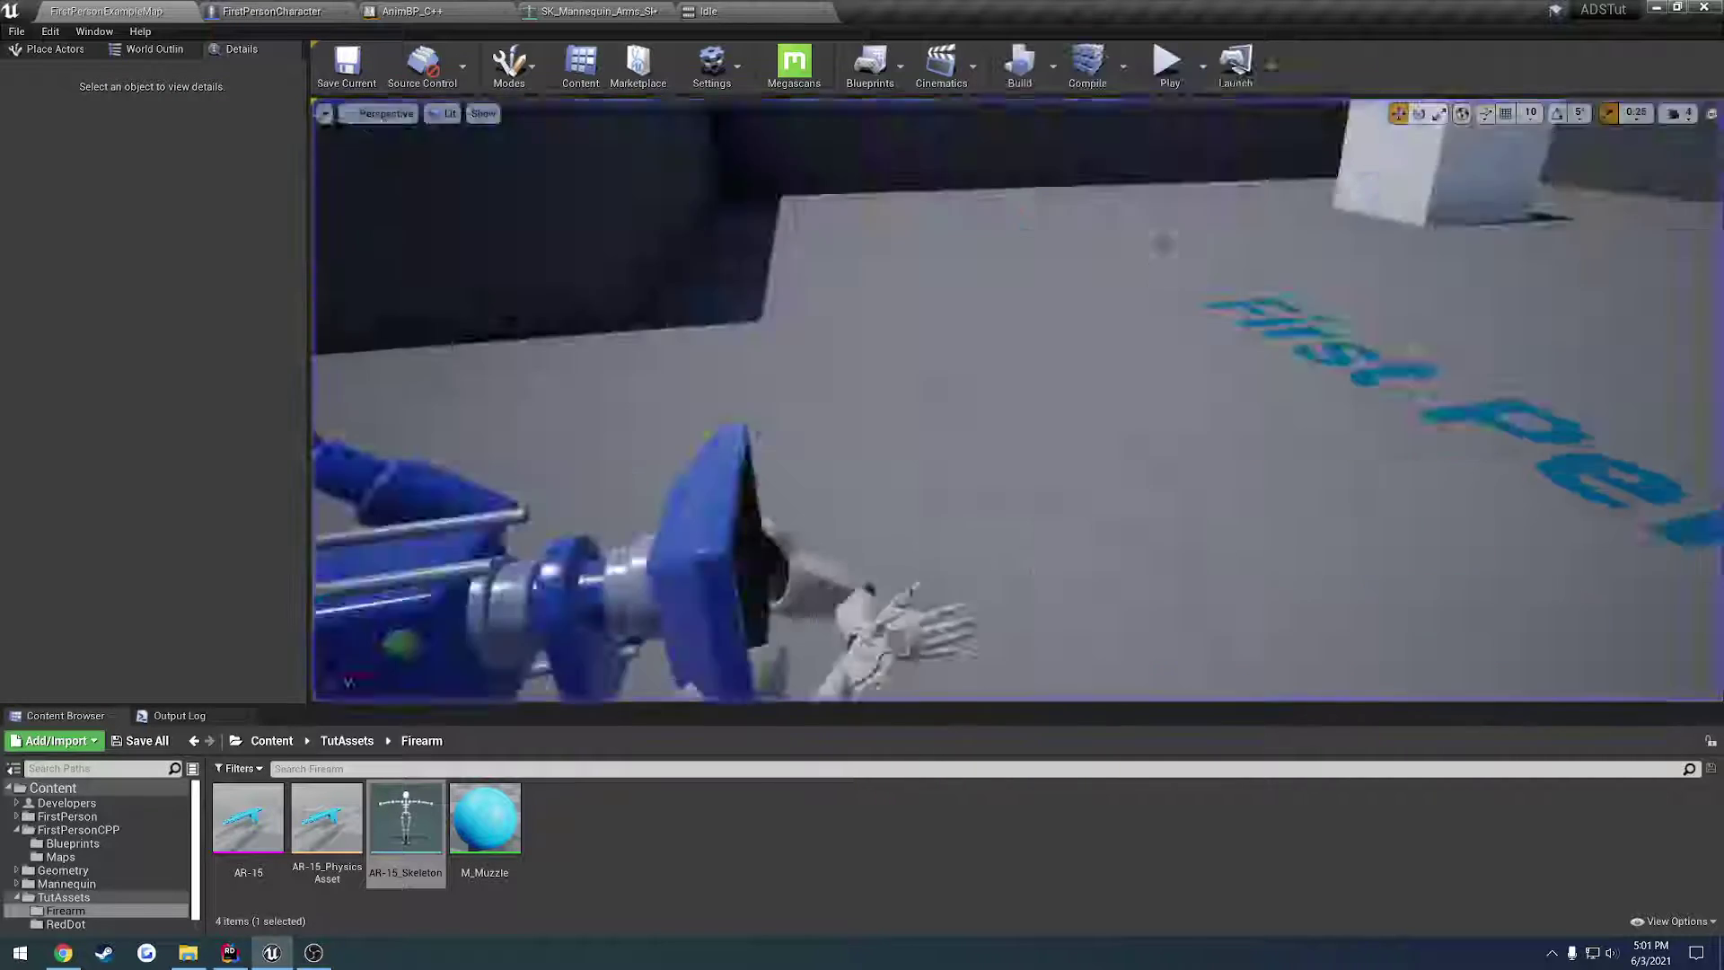
Step: Run a two-player preview in separate windows and examine each character's rifle hold from the other player's view
left_click(1205, 60)
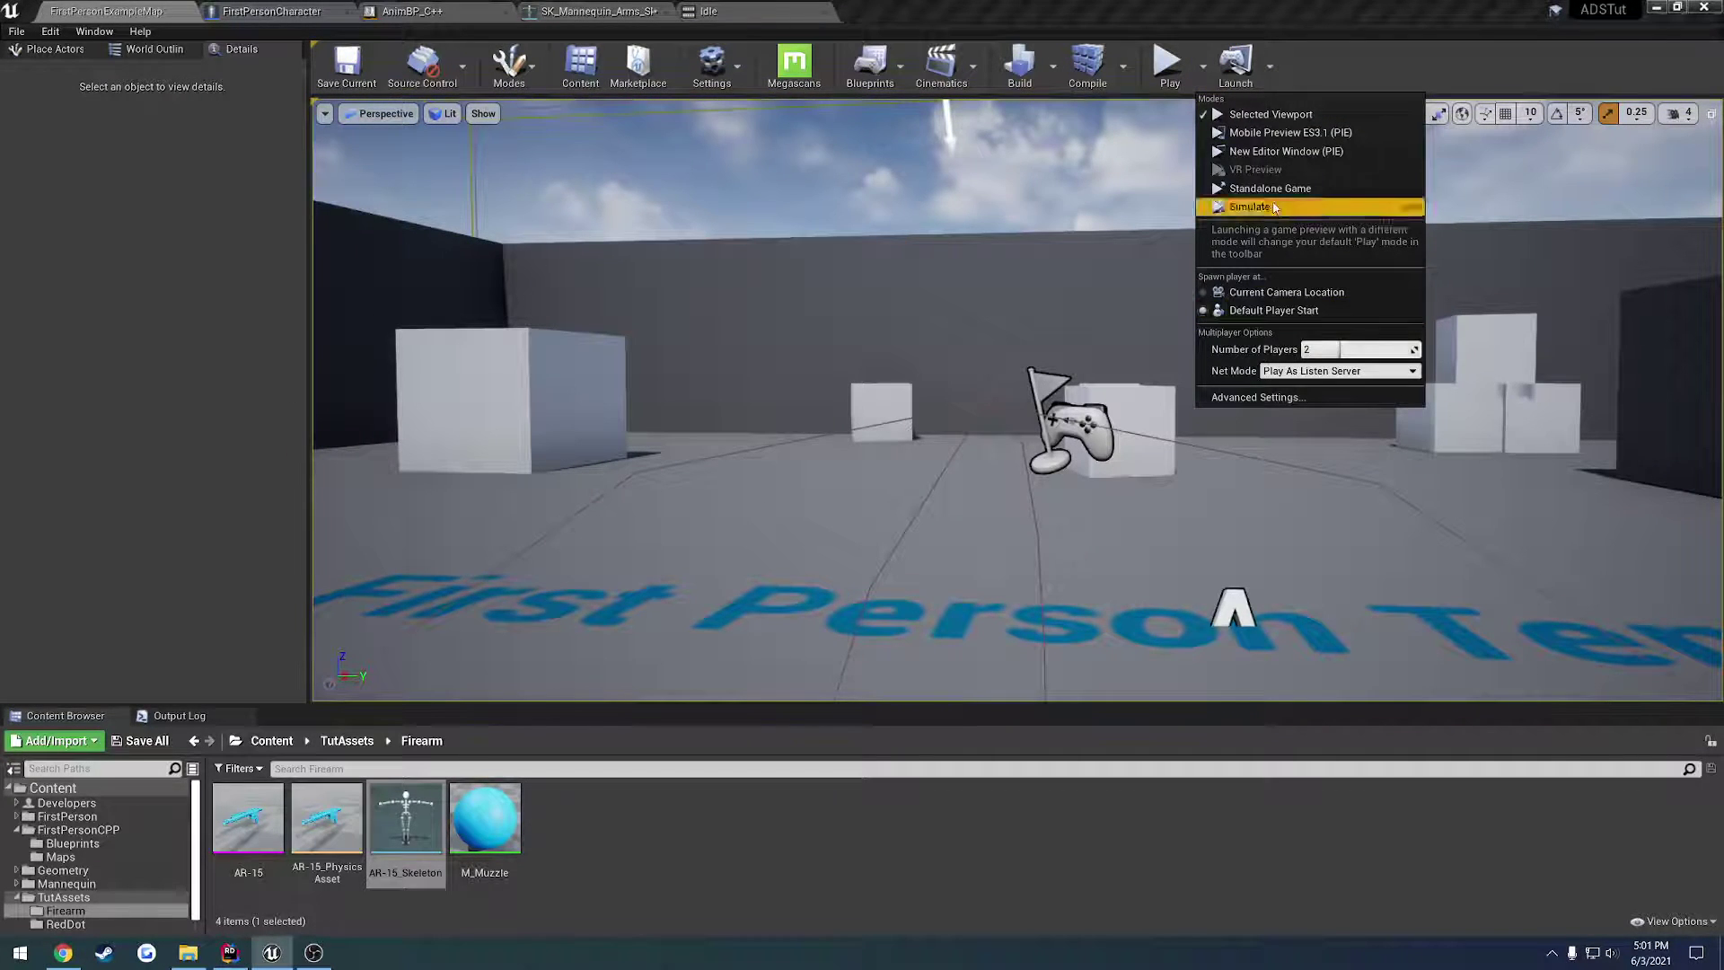
left_click(1220, 208)
left_click_drag(434, 348, 841, 621)
key("a")
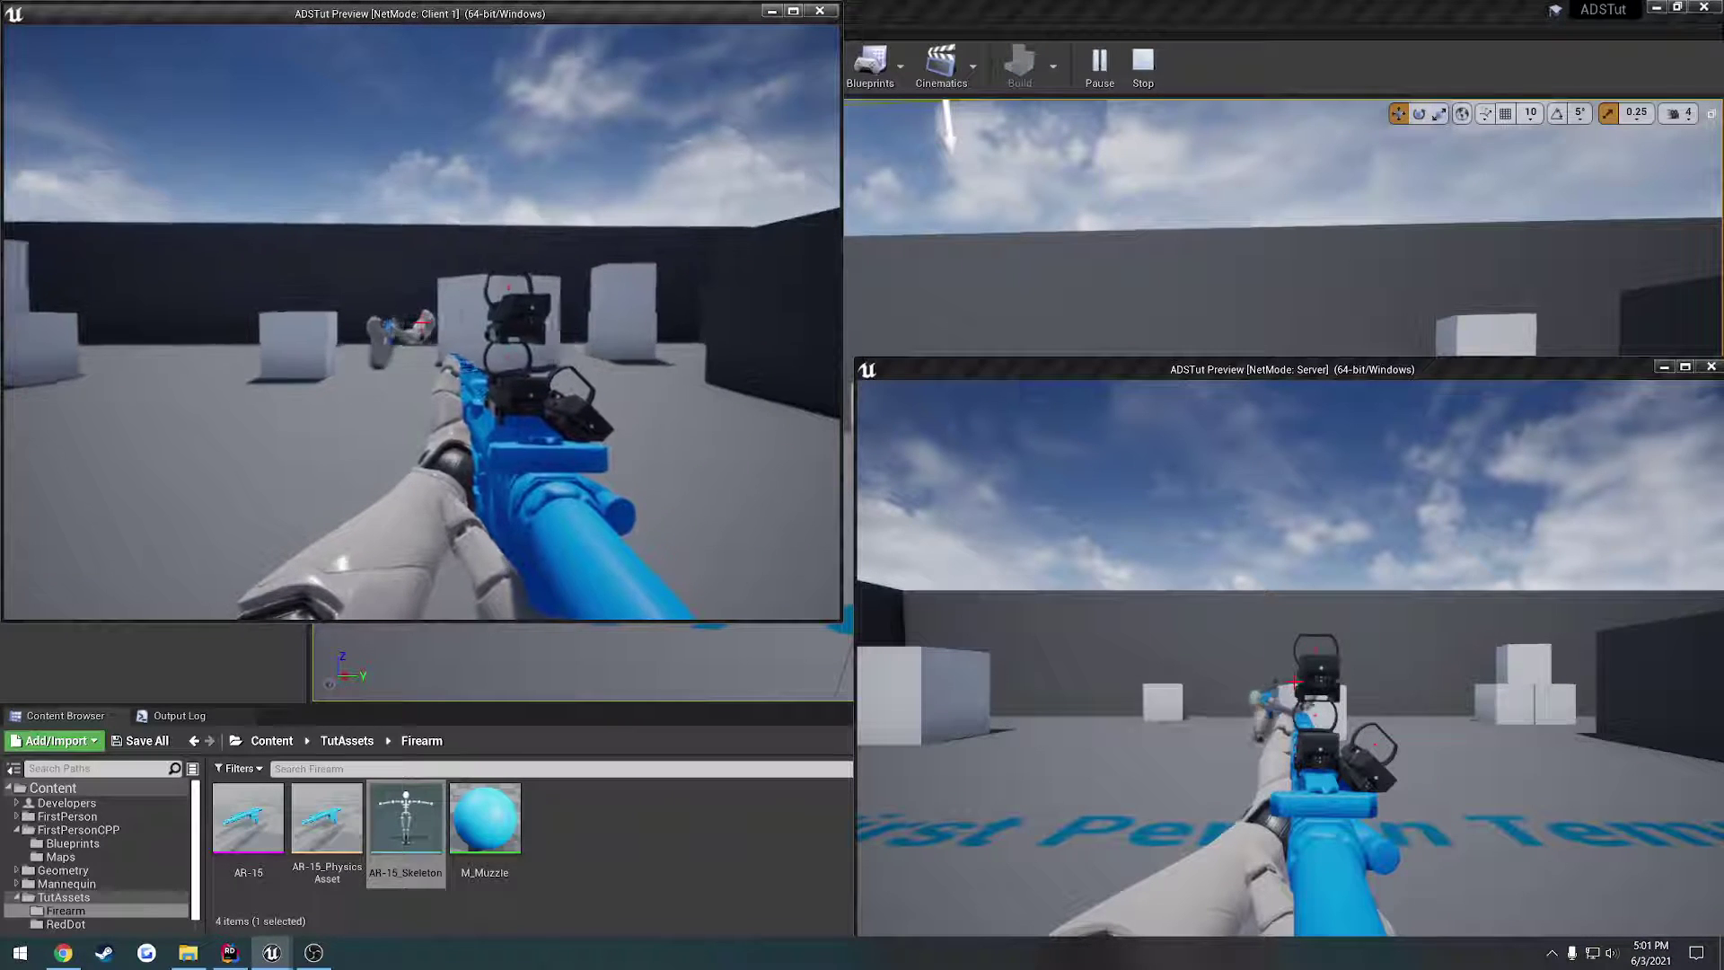
key("w")
key("d")
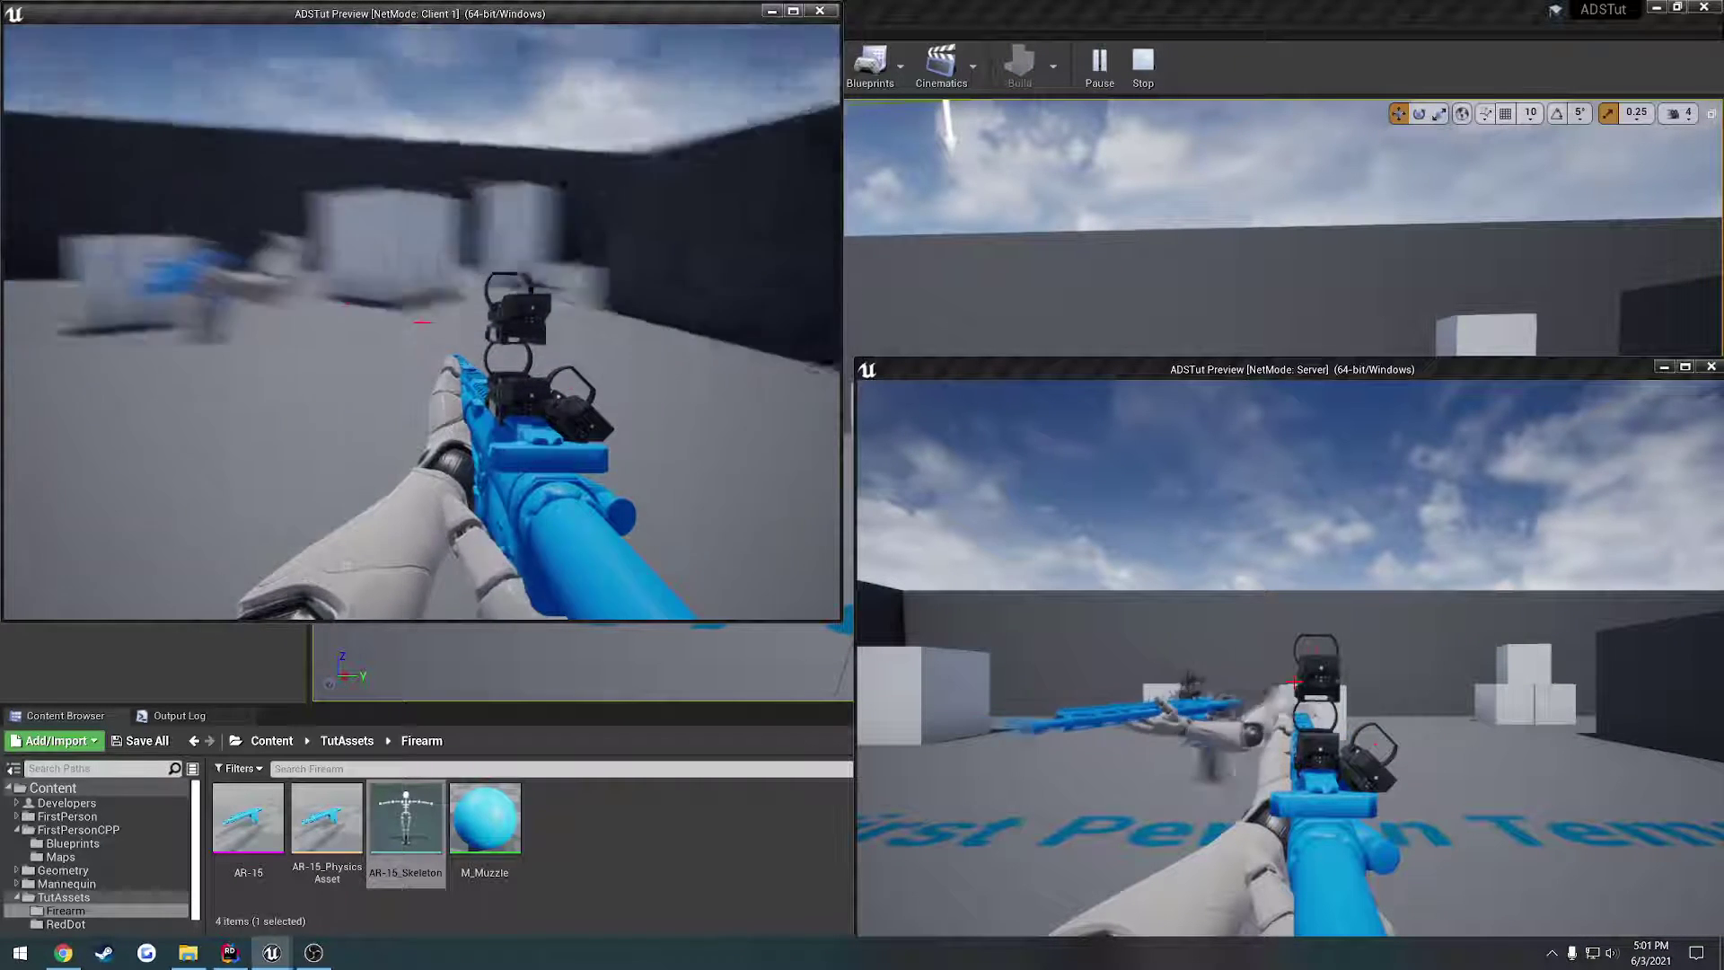
key("d")
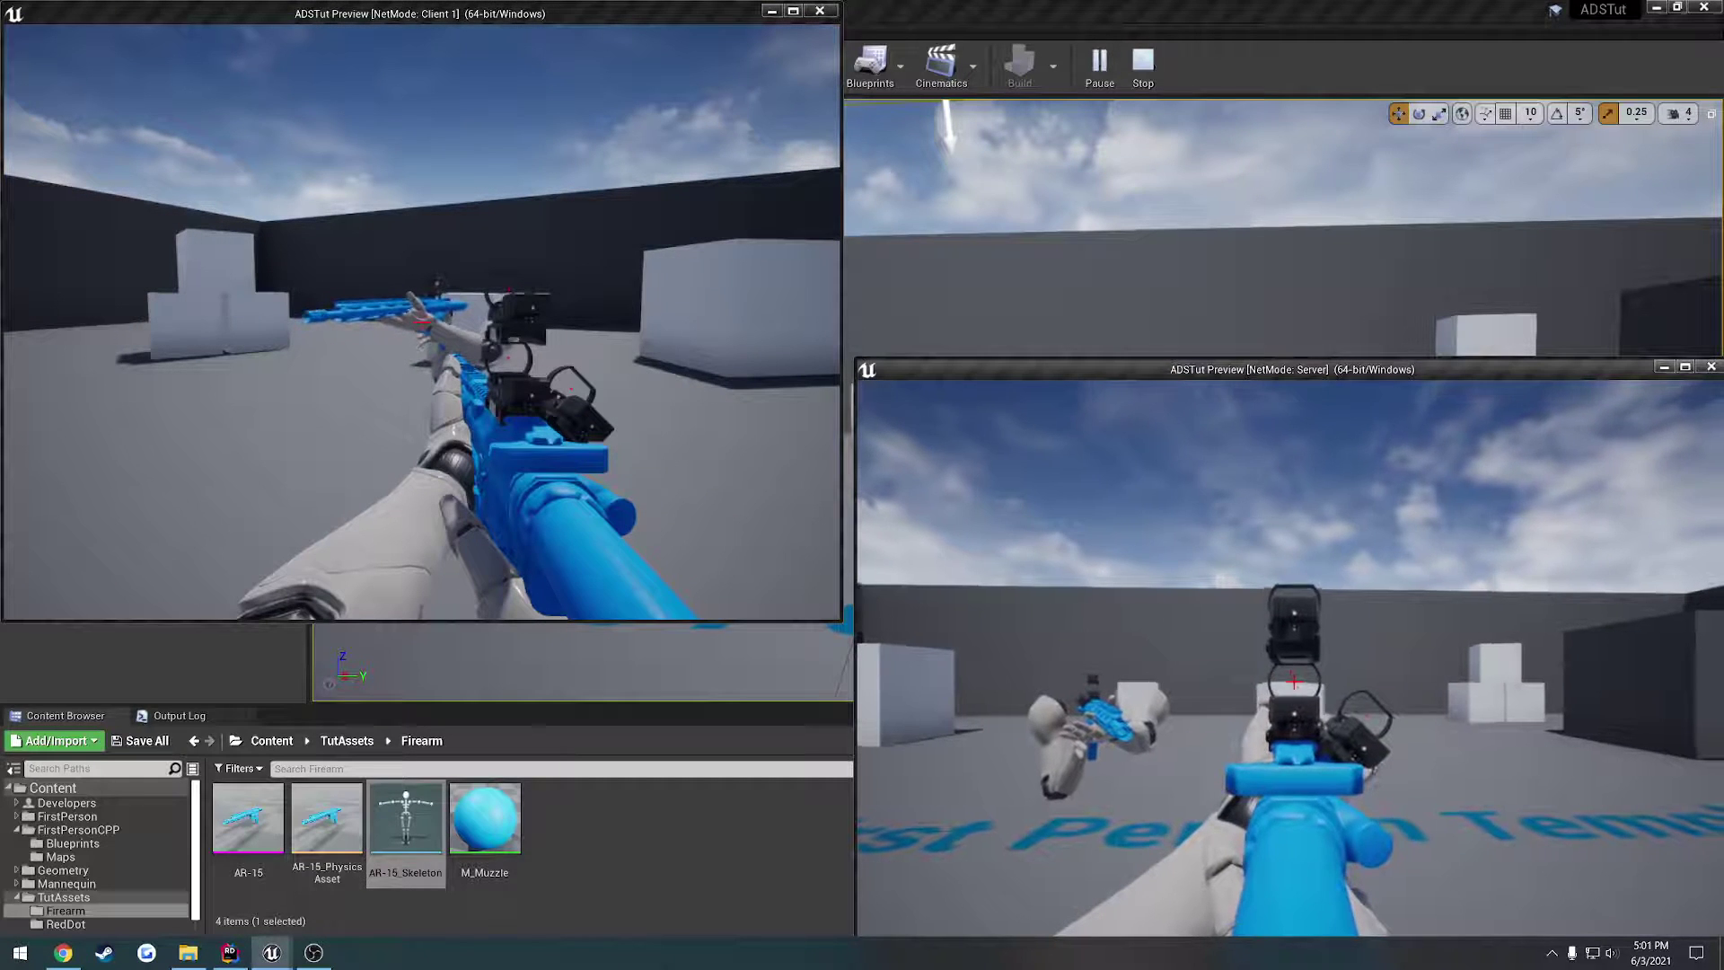
scroll(1290, 680, "up", 1)
scroll(1294, 681, "up", 5)
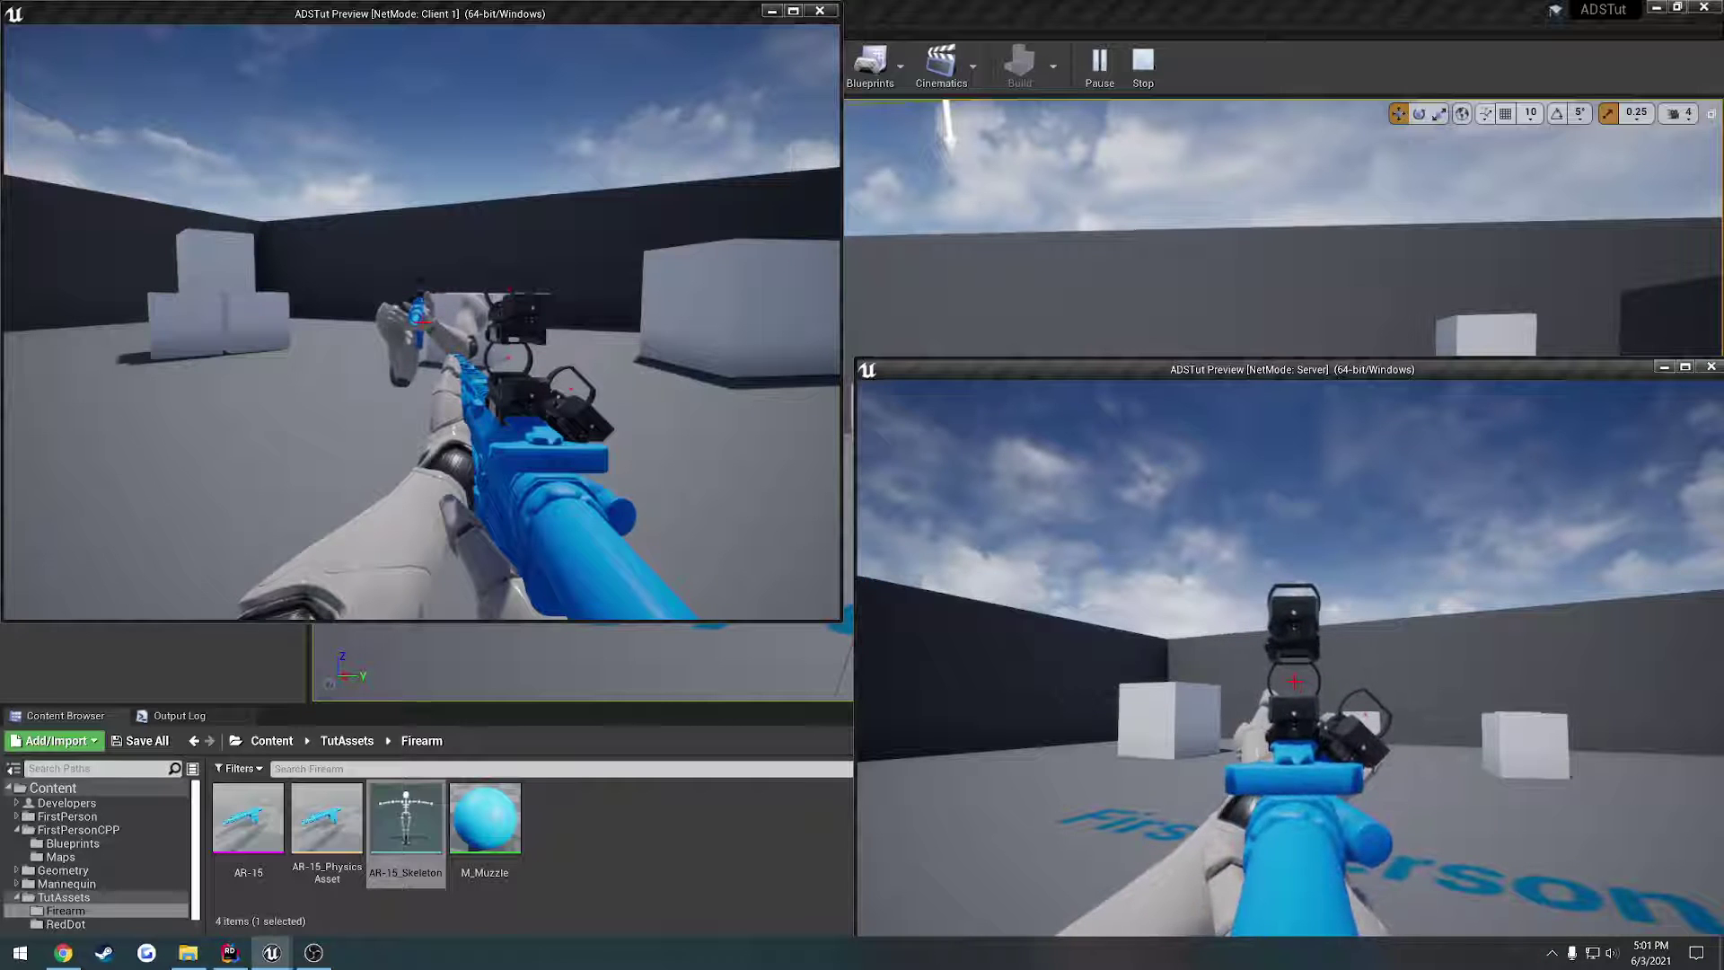
scroll(1293, 682, "up", 1)
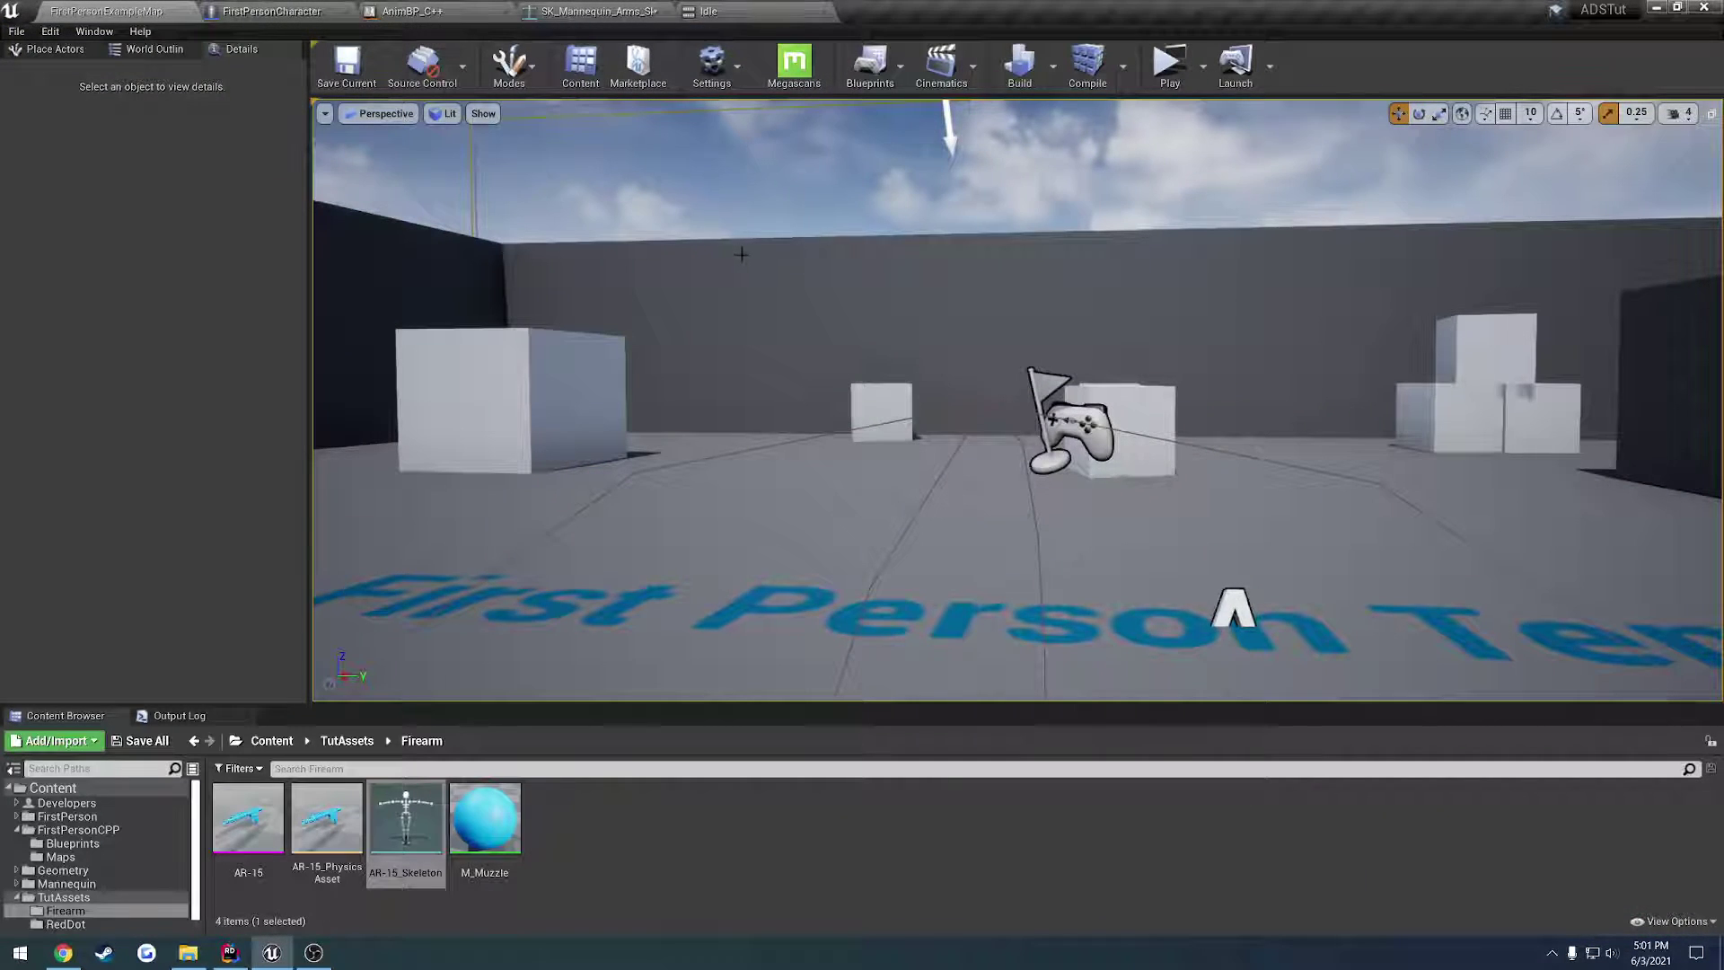
Step: Close the arms skeleton, Idle animation and AnimBP_C++ editors and return to the FirstPersonExampleMap level
left_click(644, 11)
left_click(666, 12)
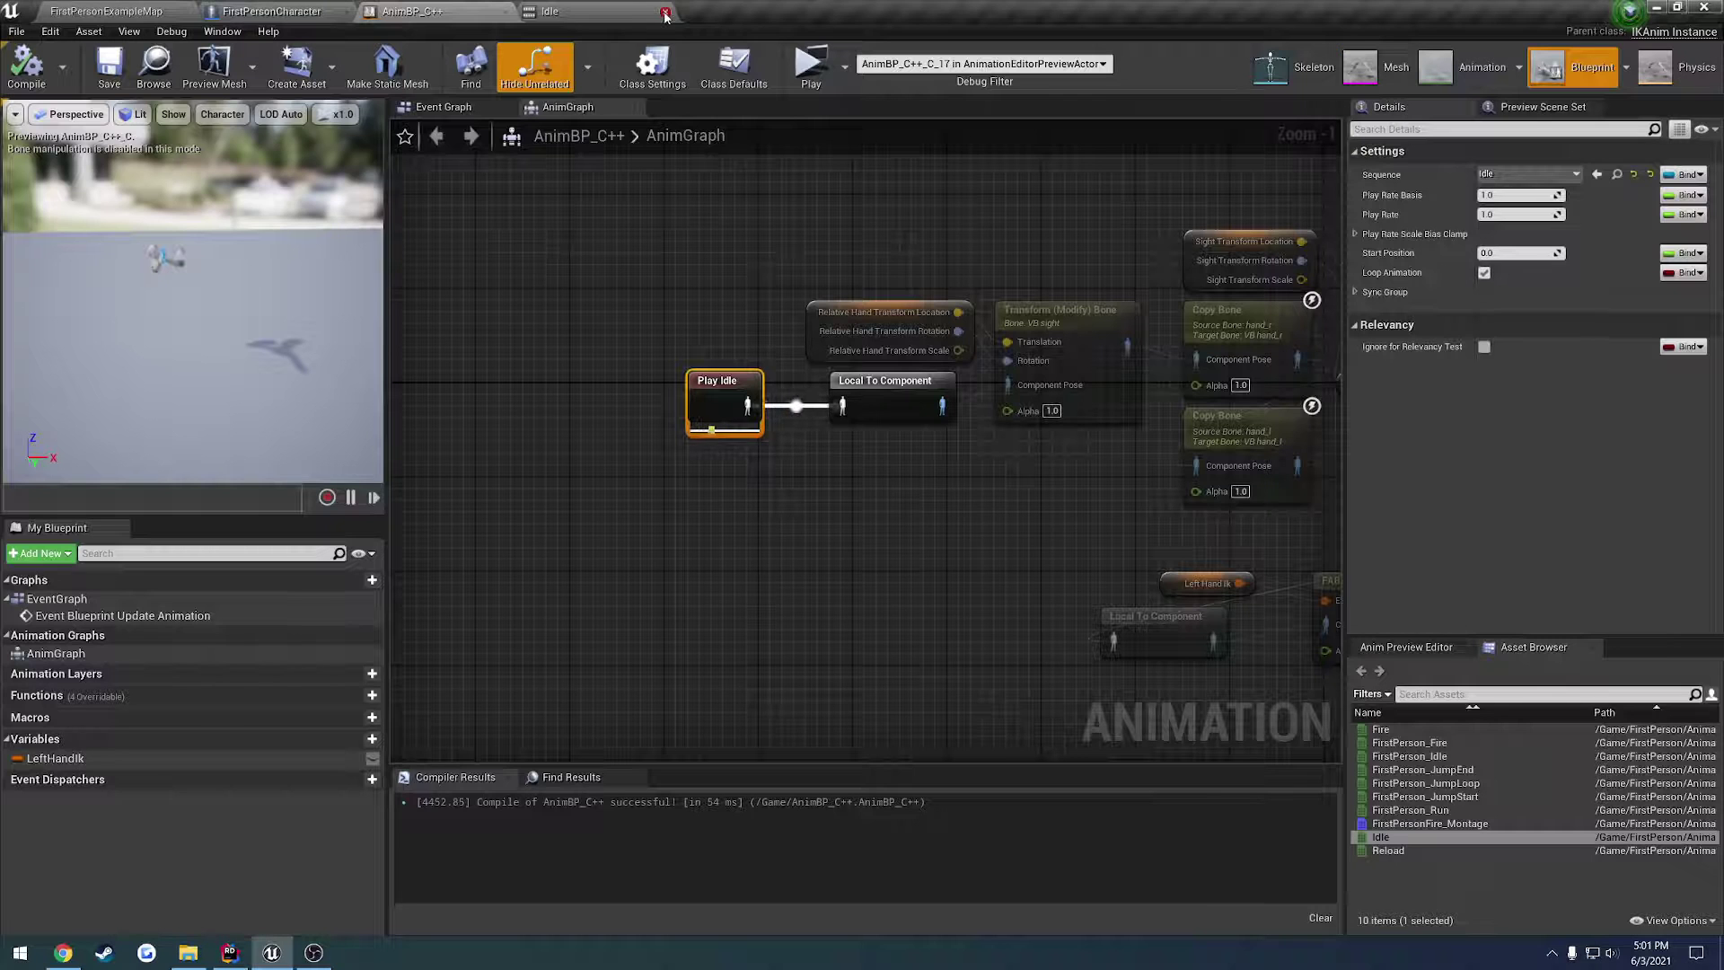
right_click_drag(669, 254, 211, 250)
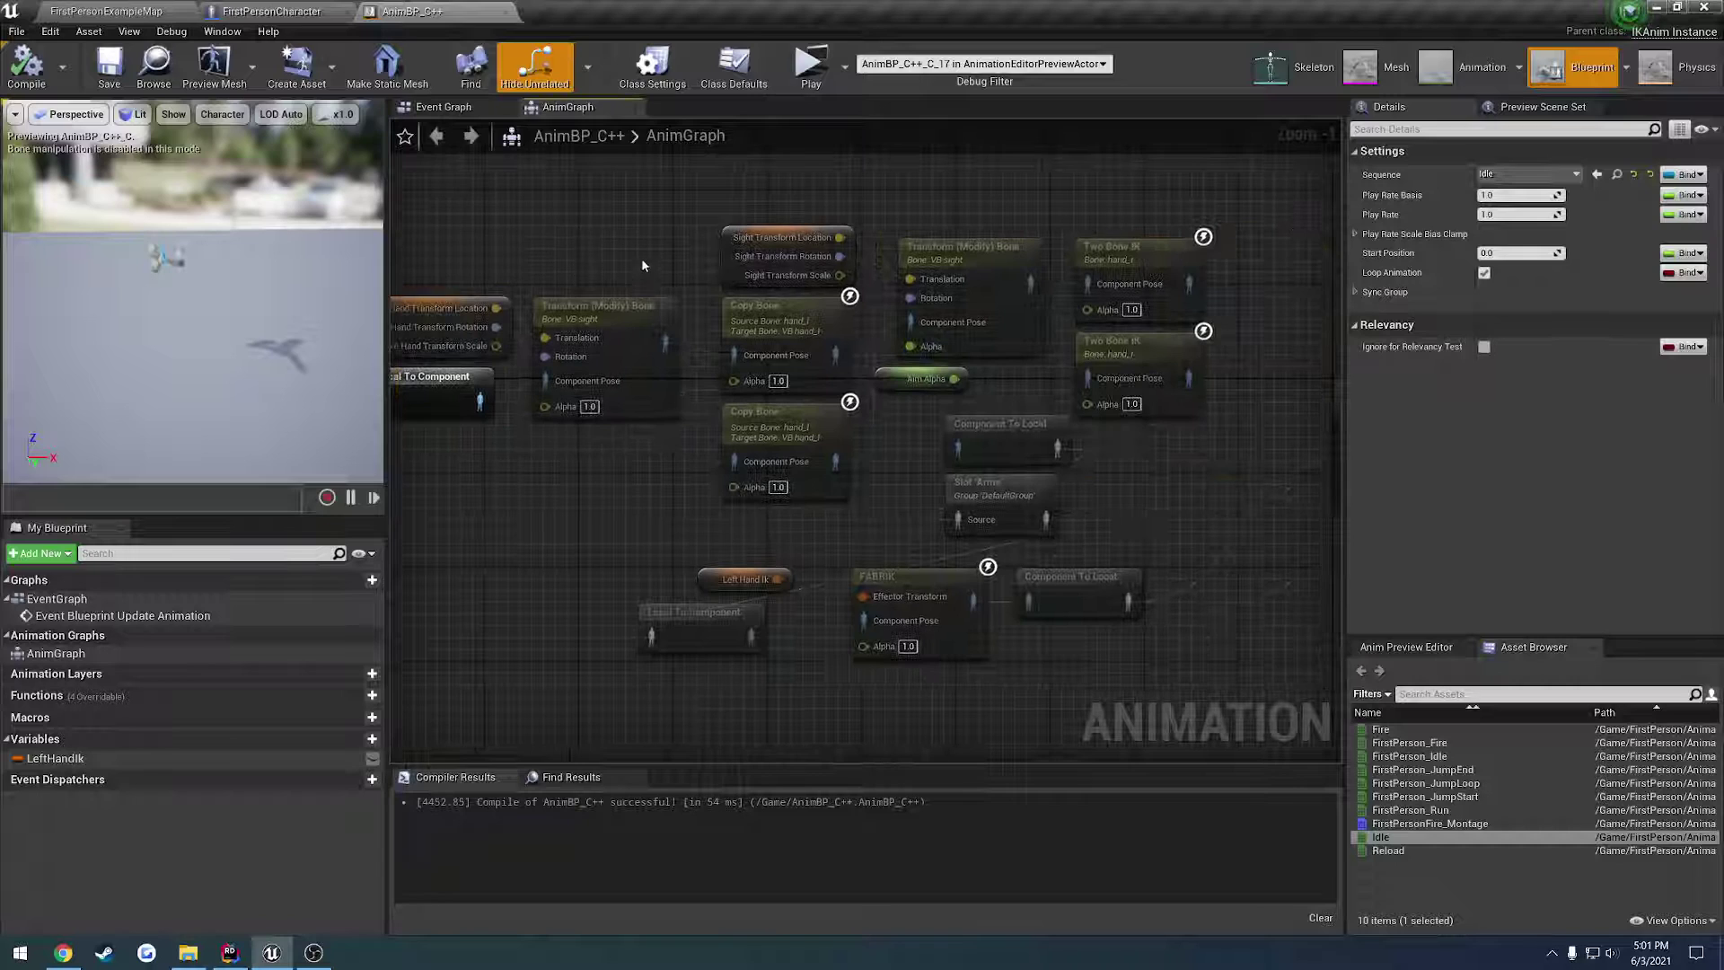
left_click(515, 13)
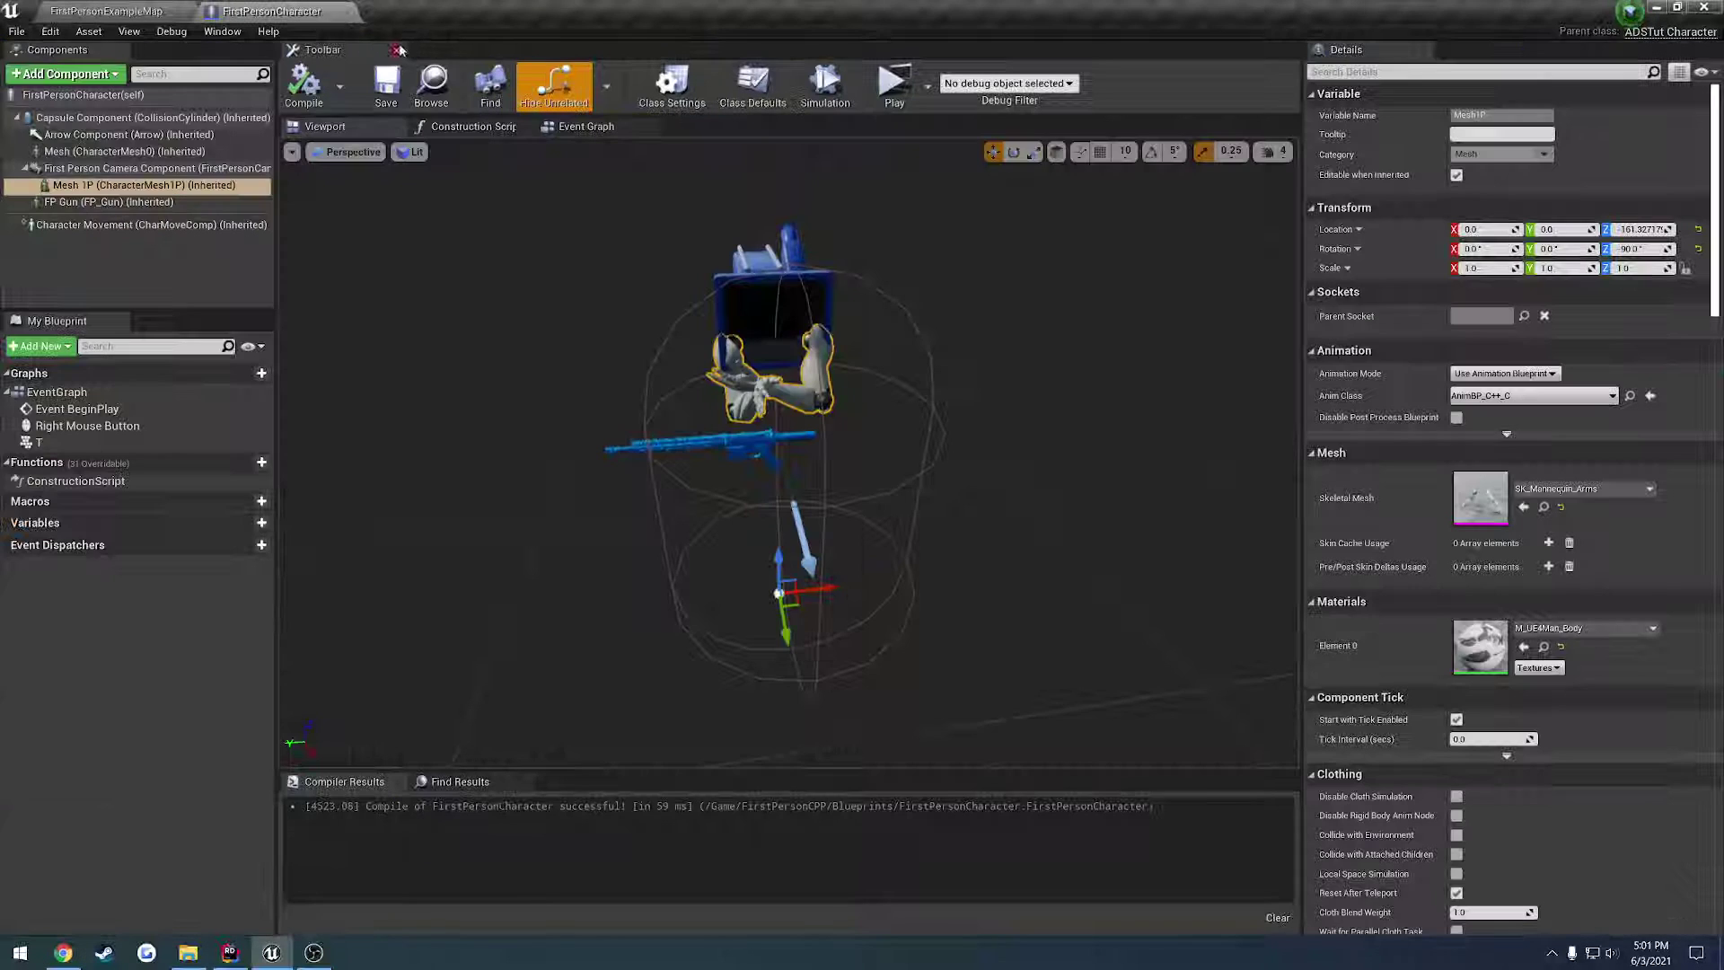
left_click(148, 7)
right_click_drag(790, 359, 1400, 440)
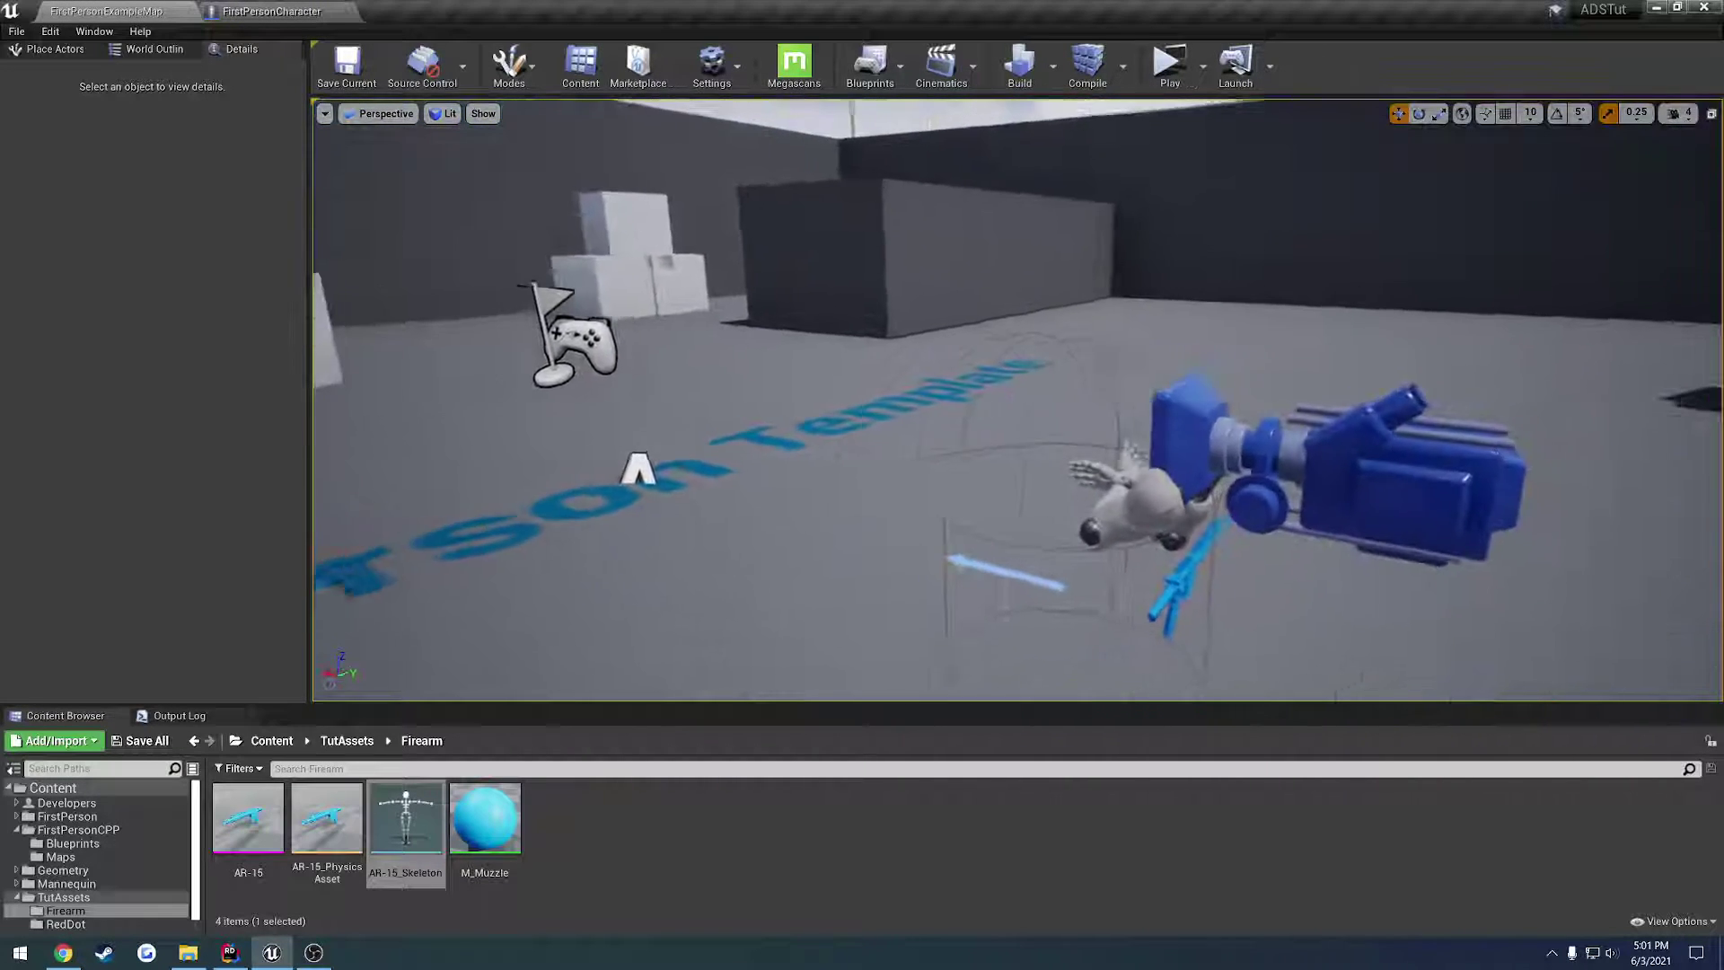
right_click_drag(808, 287, 843, 331)
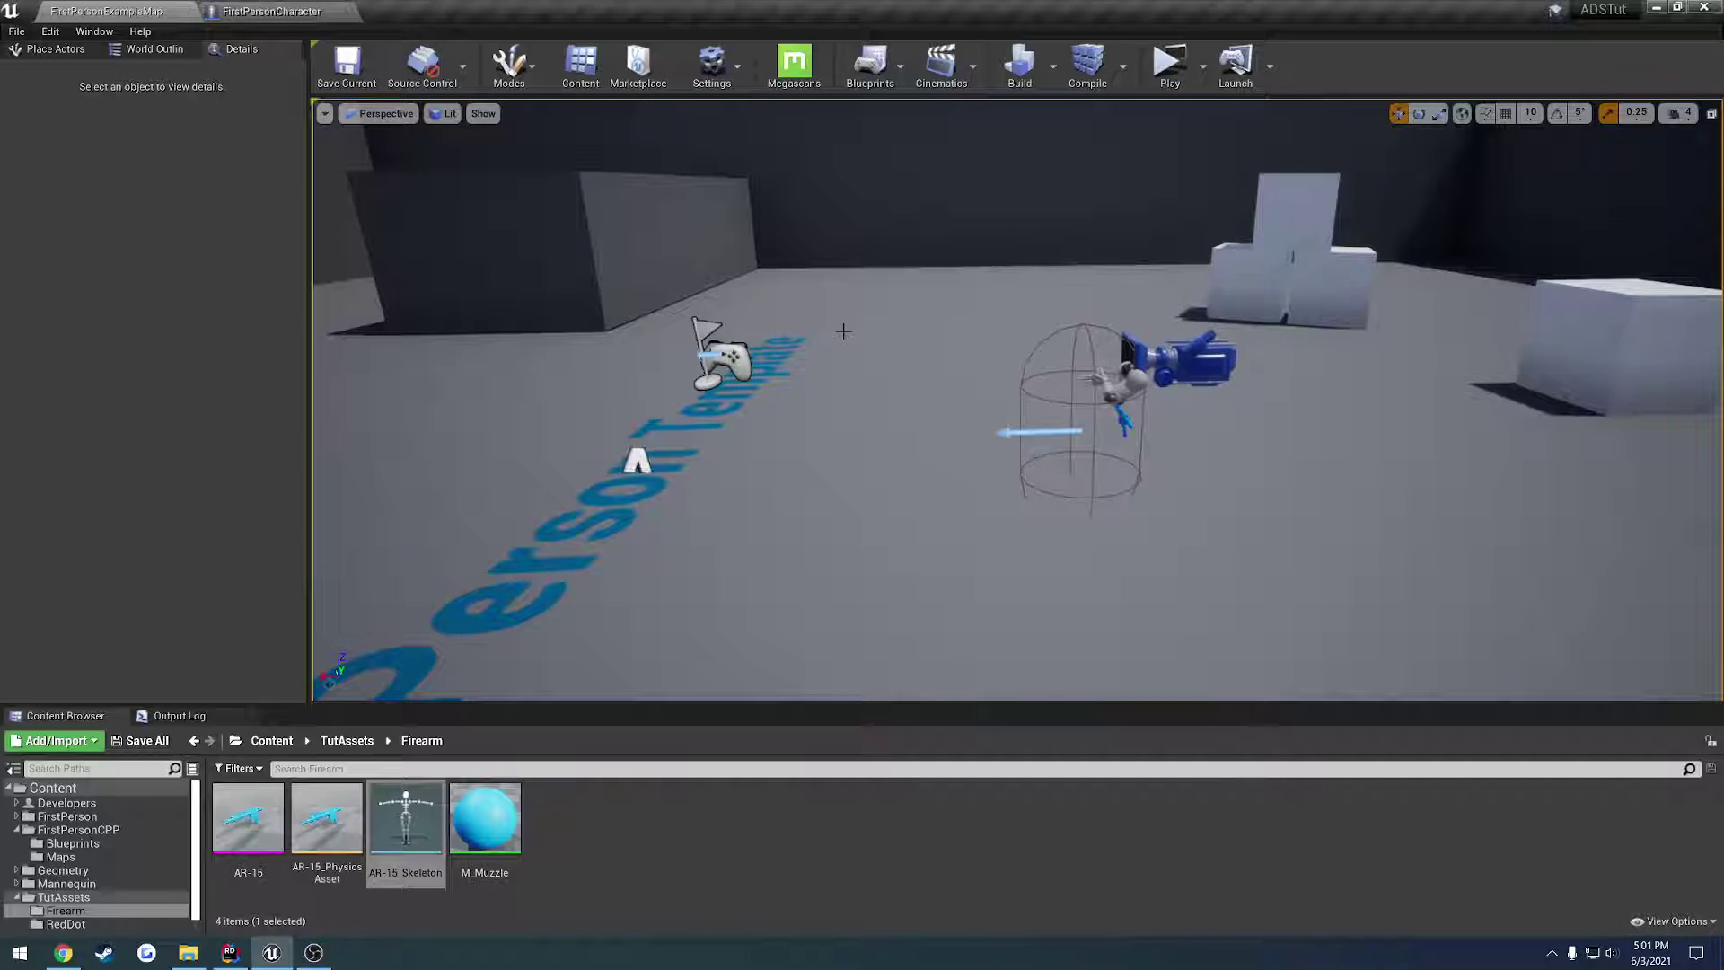